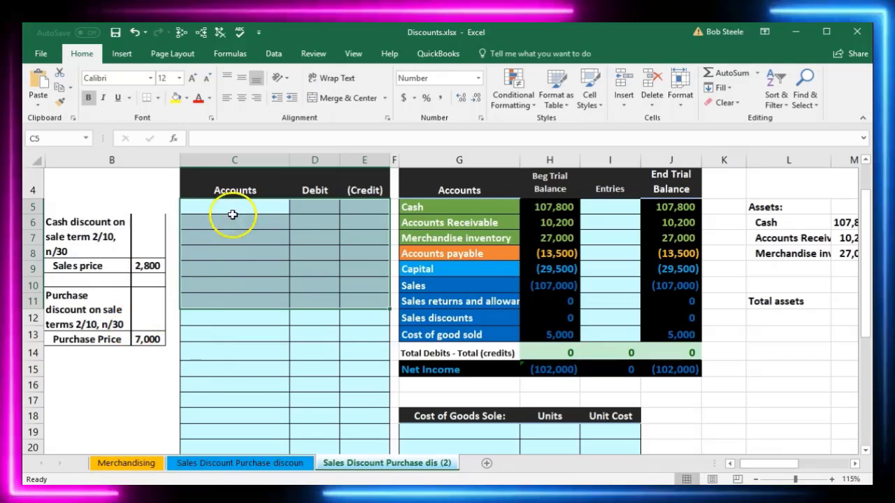
# Step: Examine the journal entry area, the trial balance columns and the formula behind the beginning total debits less credits
pyautogui.moveTo(235, 209); pyautogui.dragTo(356, 282)
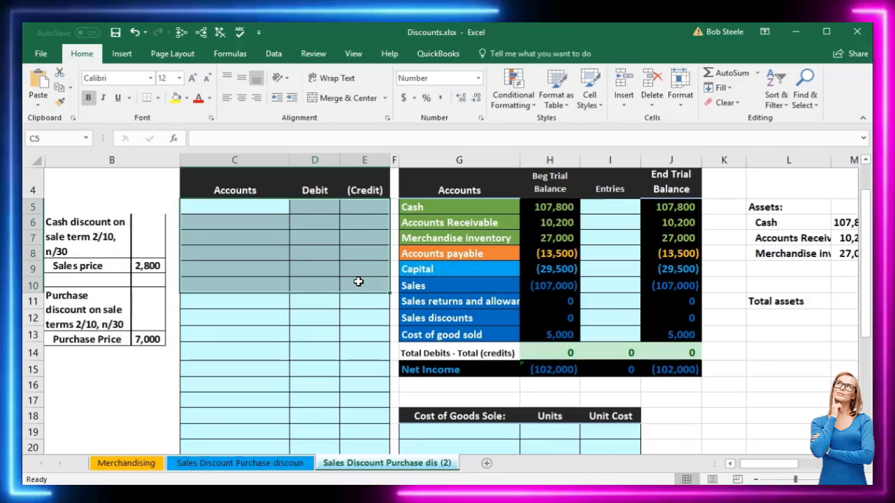
pyautogui.click(600, 241)
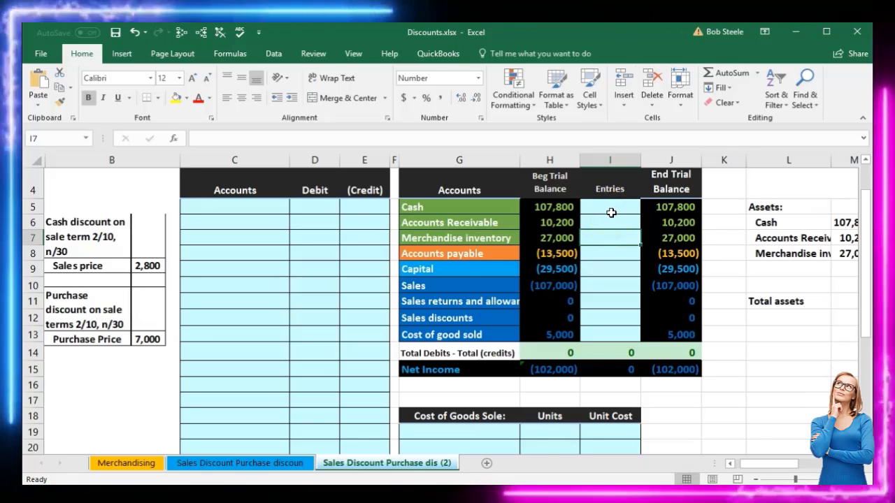
pyautogui.click(571, 208)
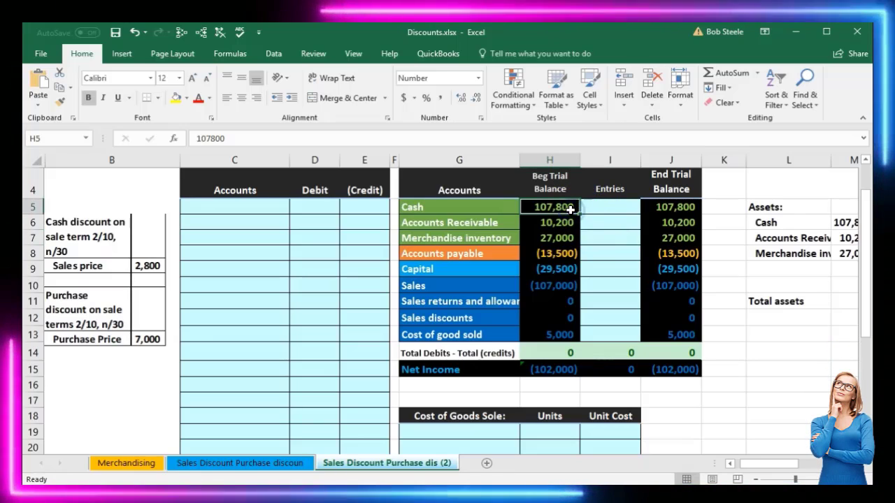
pyautogui.click(656, 210)
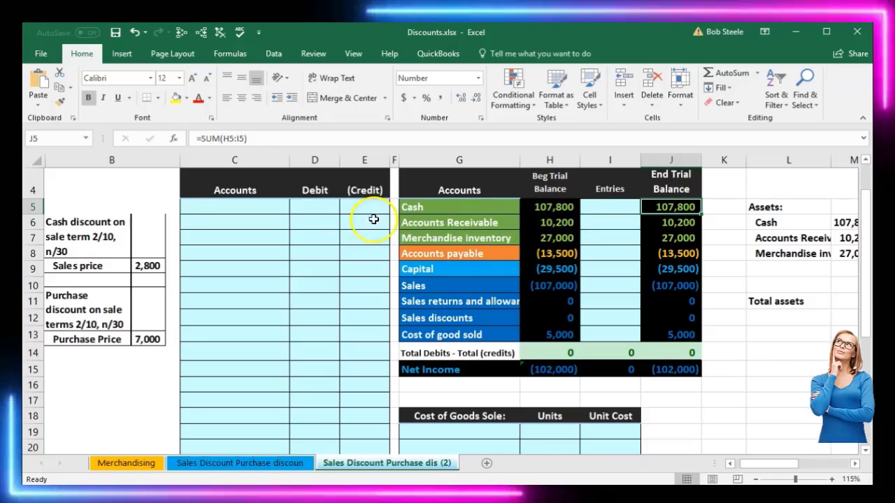
pyautogui.click(313, 190)
pyautogui.click(364, 190)
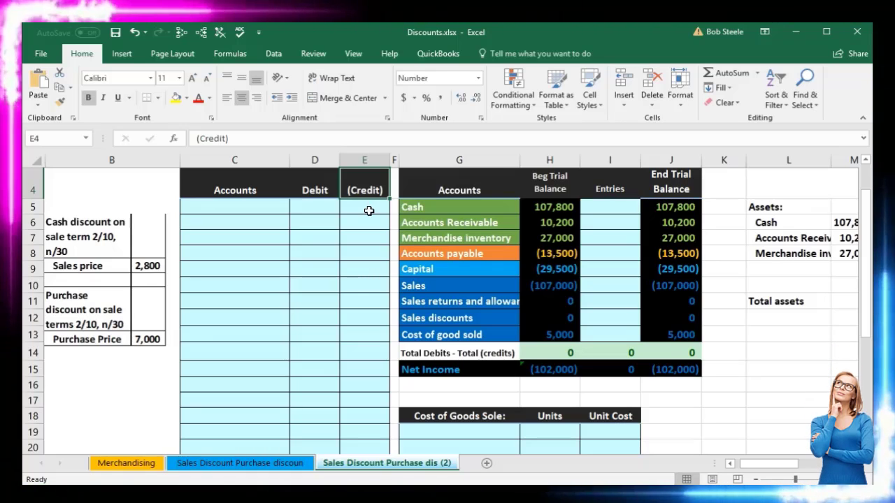
pyautogui.click(551, 189)
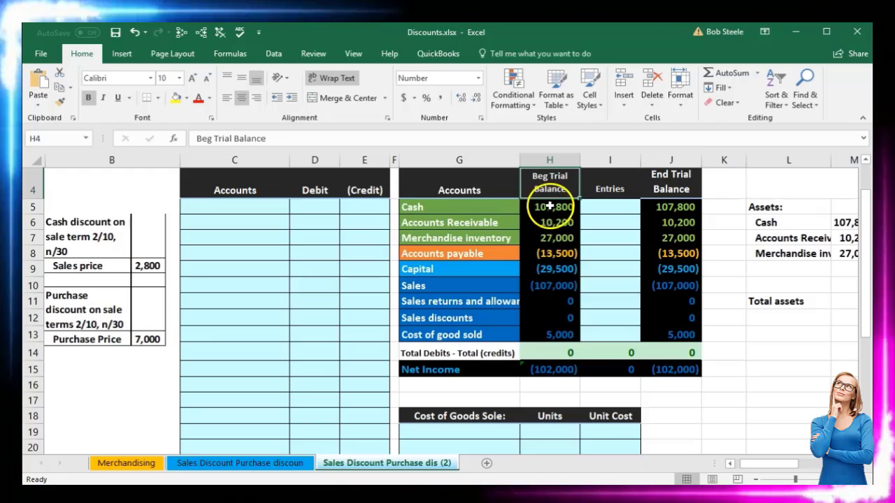
pyautogui.click(549, 207)
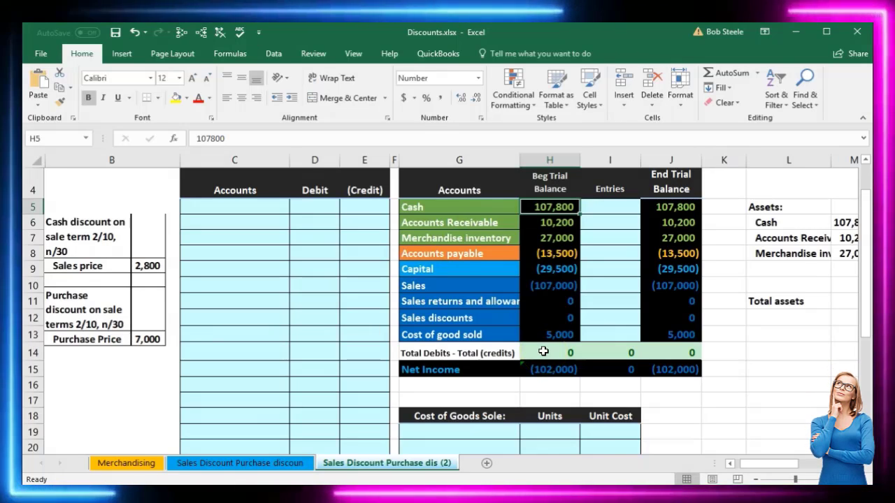
pyautogui.click(543, 352)
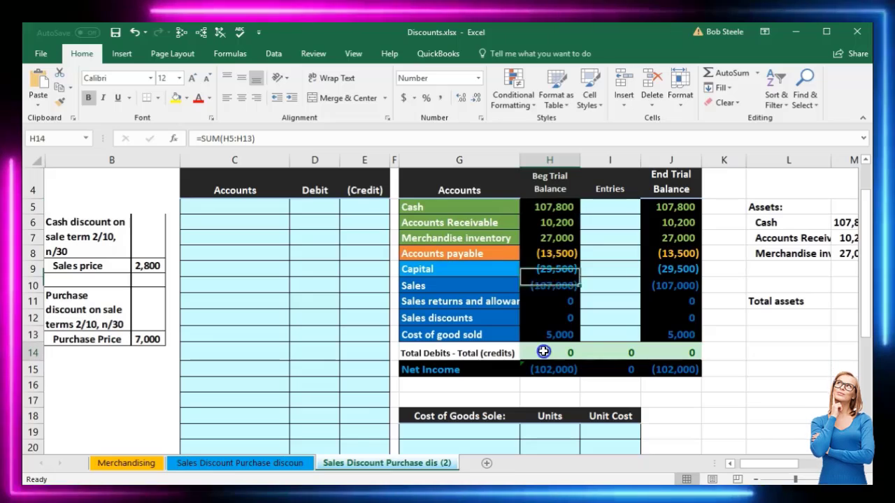
pyautogui.doubleClick(543, 351)
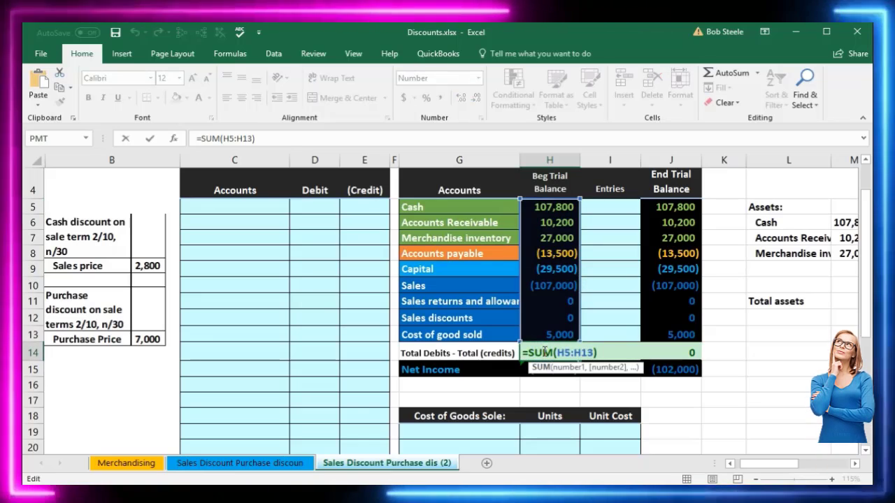
pyautogui.press('Return')
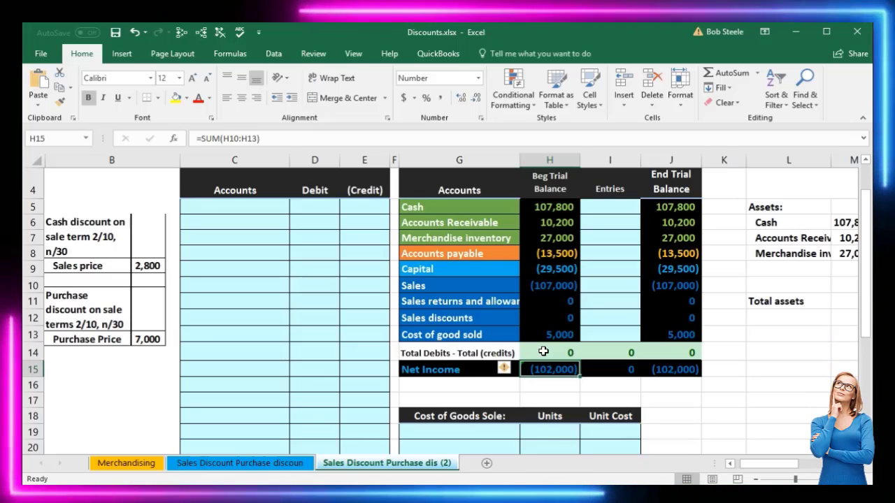
# Step: Review the asset, liability, capital and income statement accounts in the trial balance and the beginning net income formula
pyautogui.moveTo(617, 223); pyautogui.dragTo(613, 241)
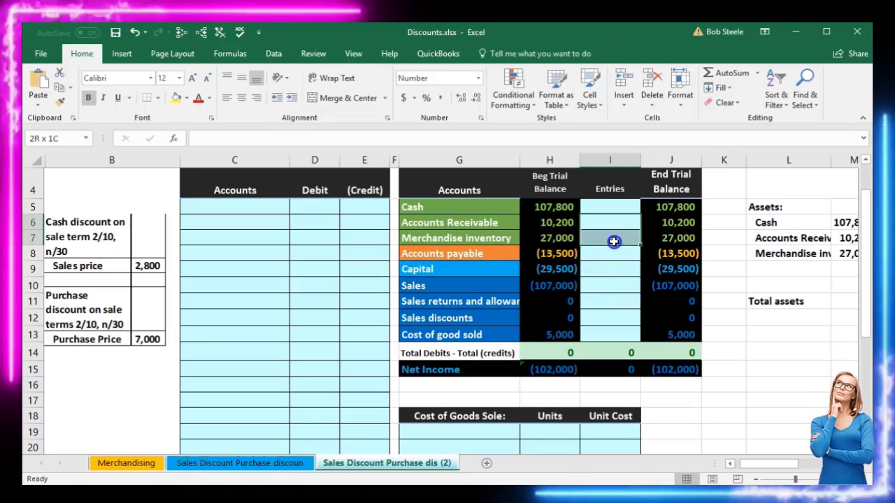
pyautogui.click(666, 208)
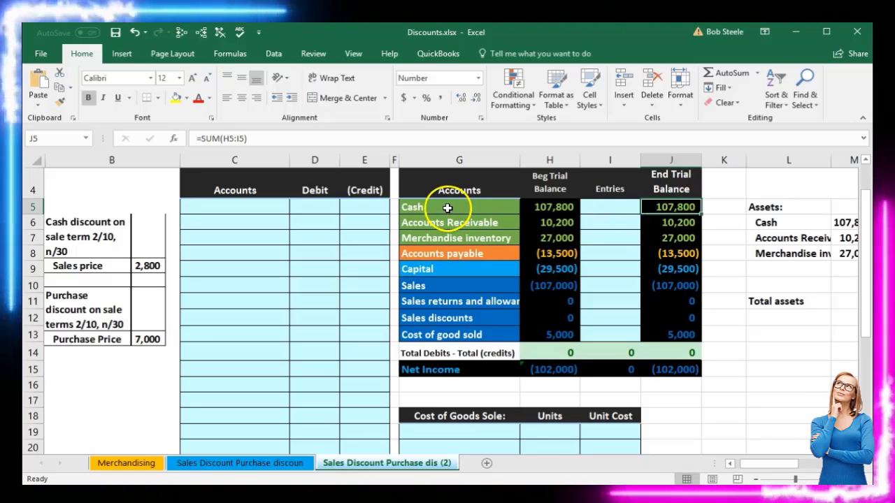
pyautogui.moveTo(450, 206); pyautogui.dragTo(450, 239)
pyautogui.click(449, 252)
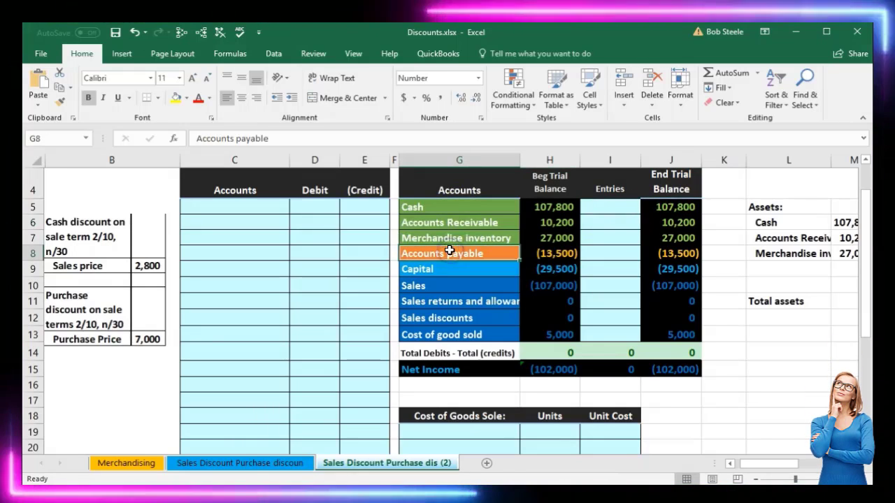
pyautogui.click(430, 269)
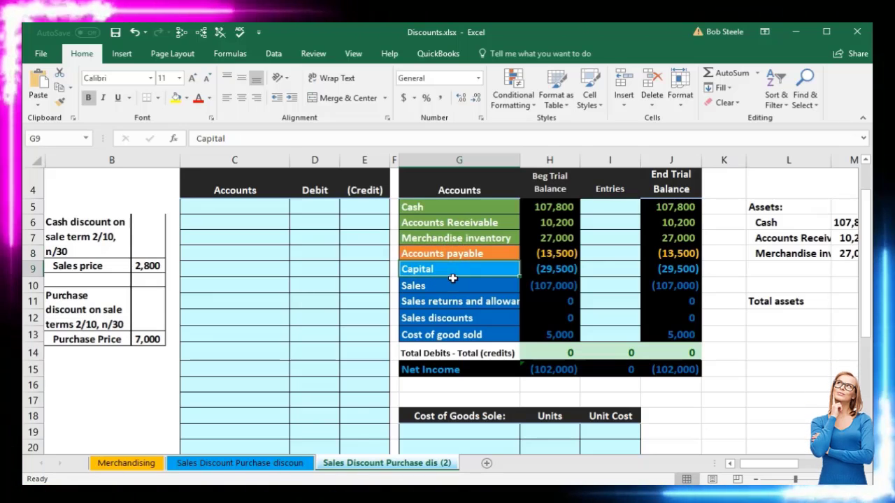
pyautogui.click(450, 282)
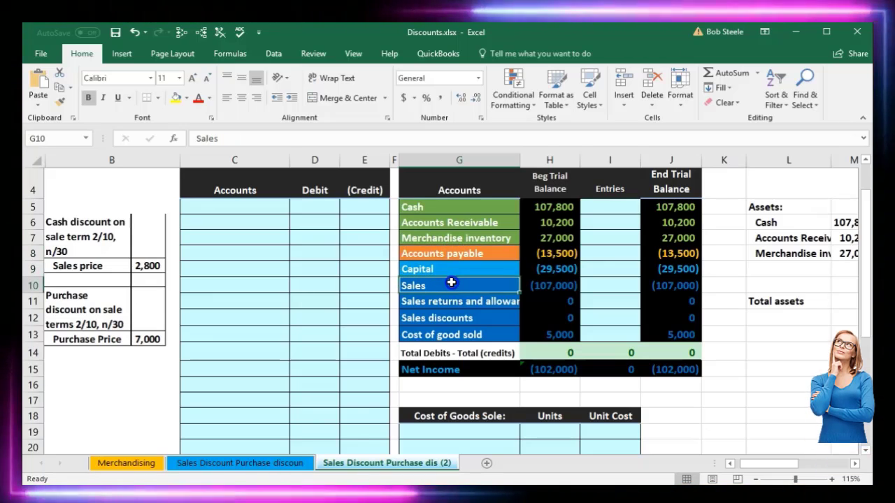
pyautogui.moveTo(451, 281); pyautogui.dragTo(455, 326)
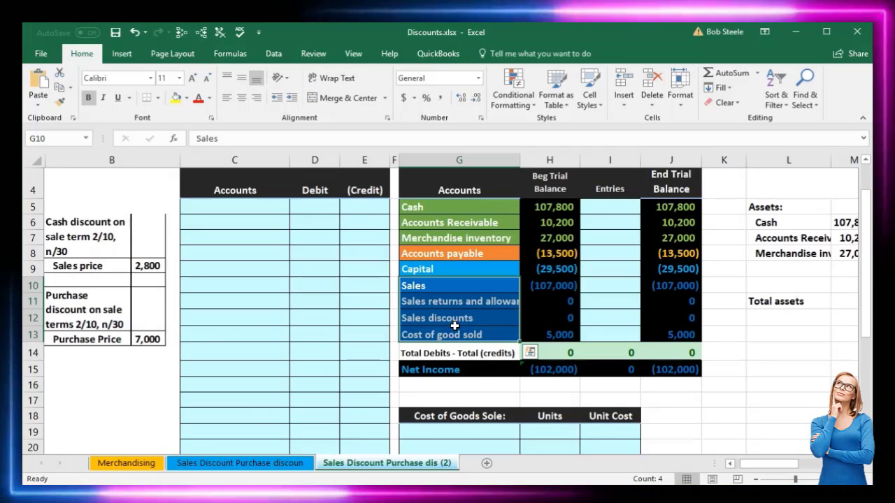
pyautogui.doubleClick(557, 370)
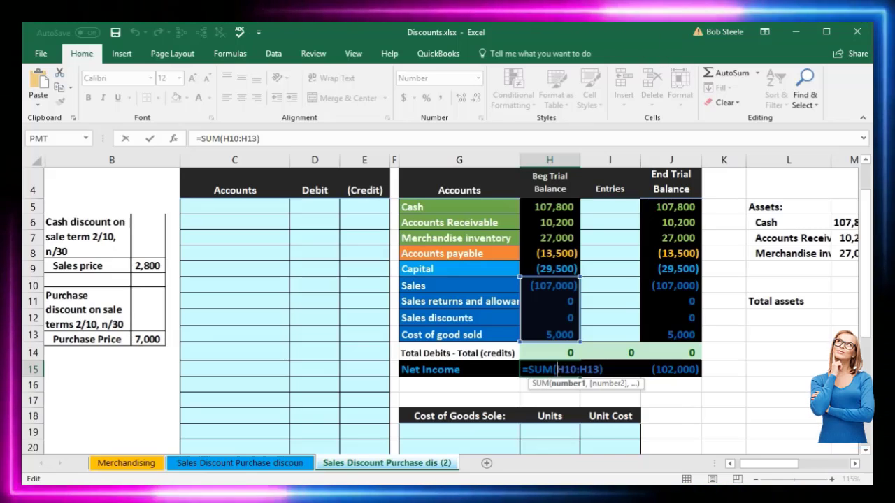
pyautogui.press('Return')
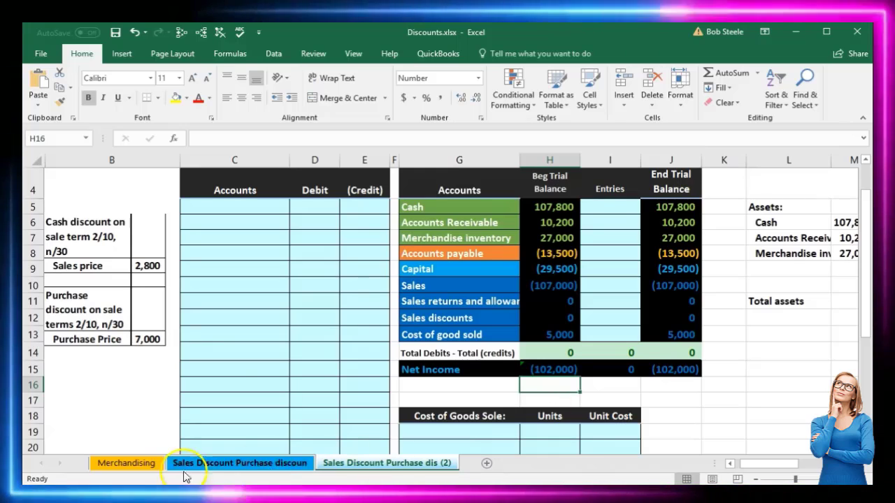
# Step: Paste the revised transaction picture with the "Received Cash." and "Pay cash." wording over the instructions in column B
pyautogui.hotkey('ctrl', 'v')
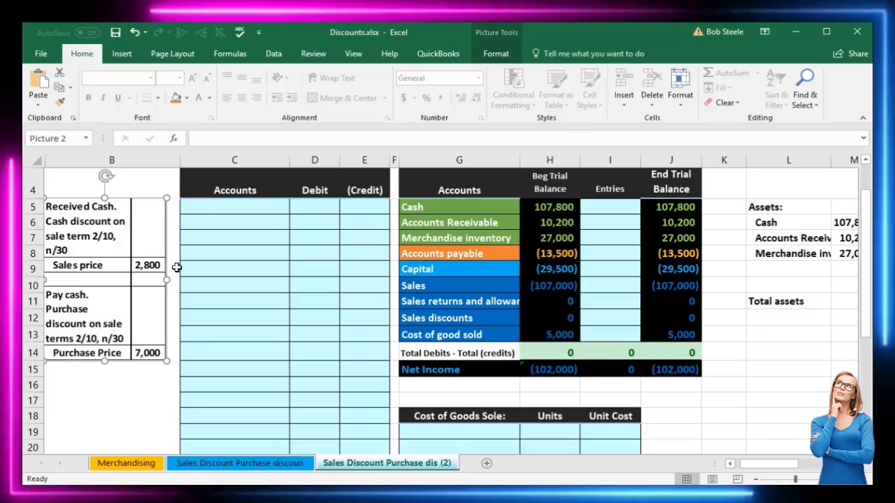
pyautogui.click(234, 267)
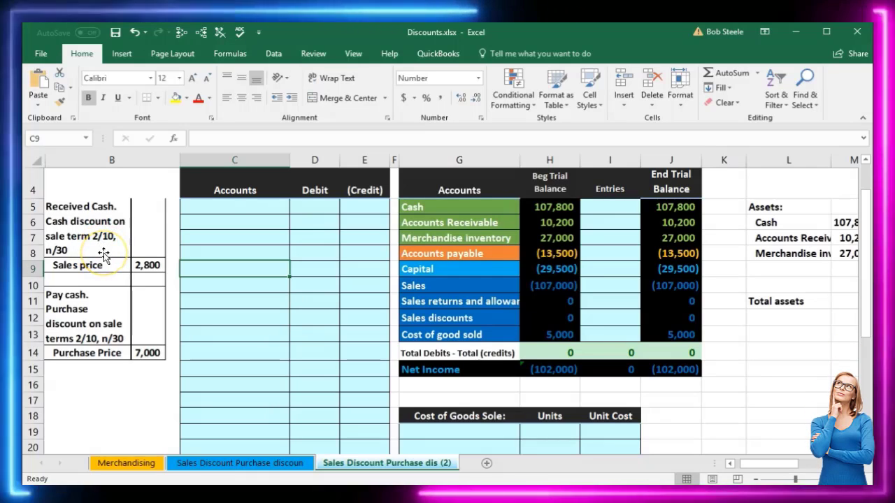
pyautogui.click(232, 282)
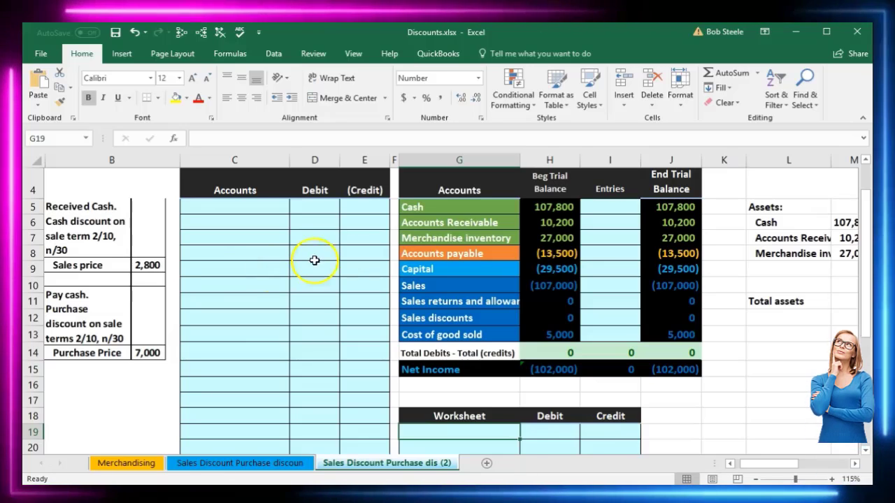
# Step: Copy the Accounts Receivable account name from the trial balance into G19 of the Worksheet table as values only
pyautogui.click(440, 210)
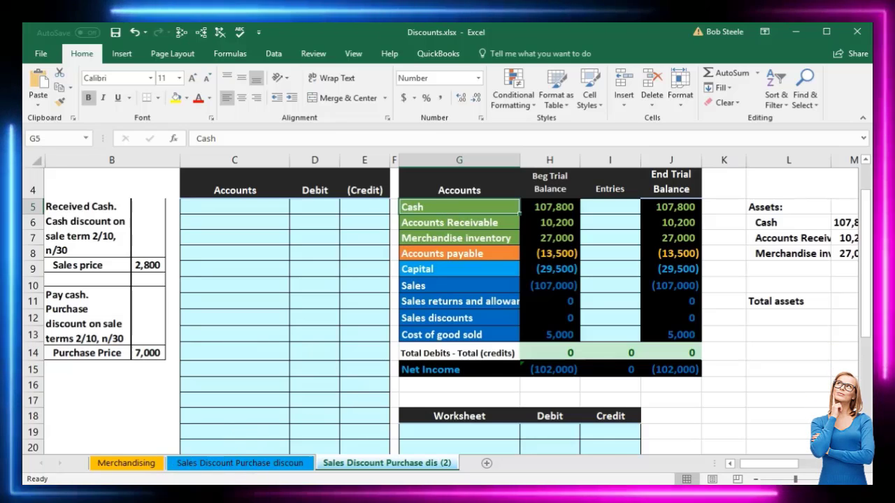
pyautogui.click(463, 223)
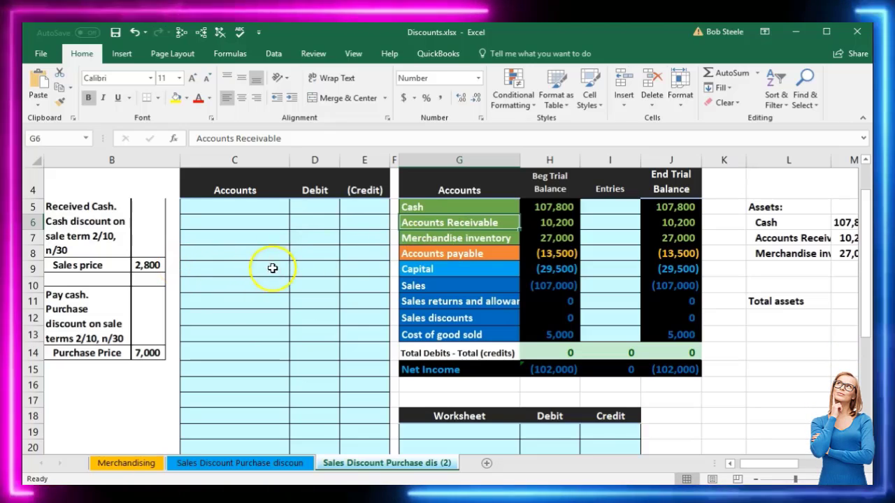
pyautogui.rightClick(461, 225)
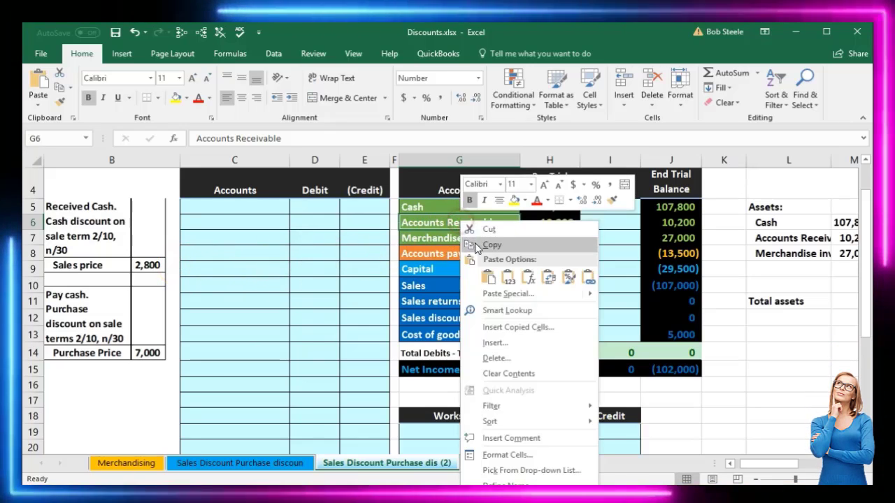
pyautogui.click(490, 244)
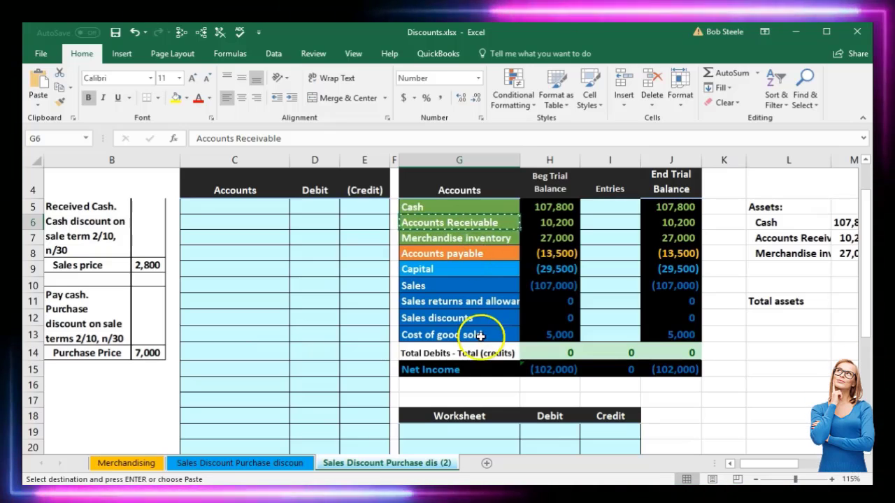
pyautogui.click(455, 429)
pyautogui.scroll(-1, 456, 404)
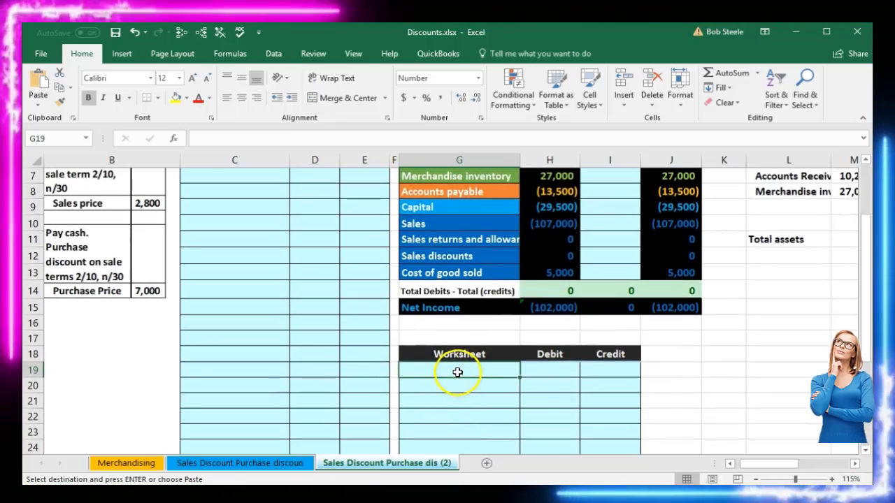
pyautogui.rightClick(458, 372)
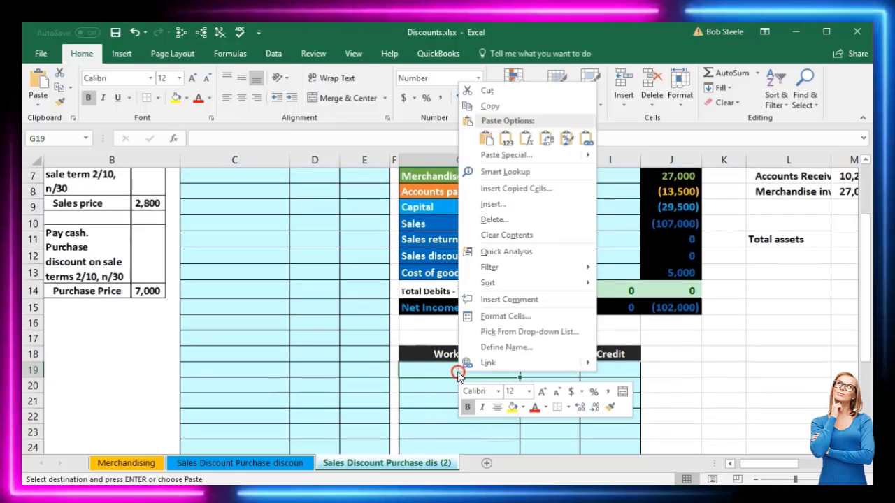
pyautogui.click(506, 139)
pyautogui.scroll(1, 529, 306)
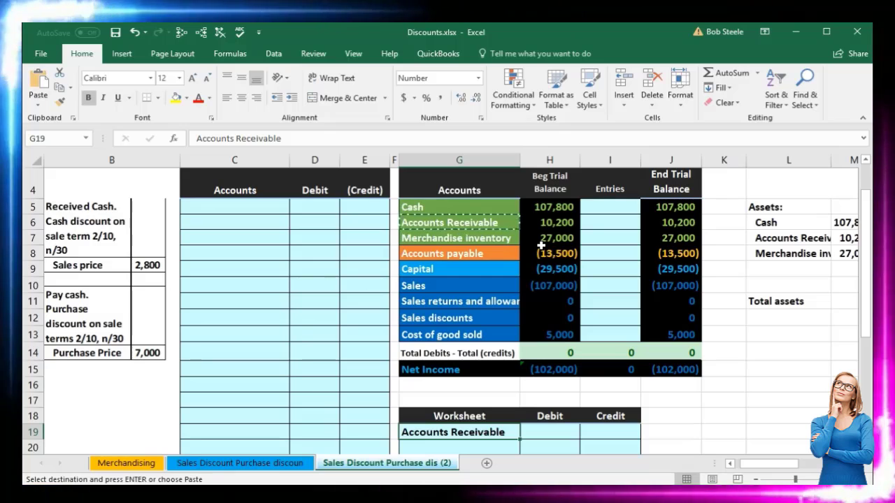
# Step: Enter a debit of 2800 for Accounts Receivable in H19 of the Worksheet table
pyautogui.click(543, 431)
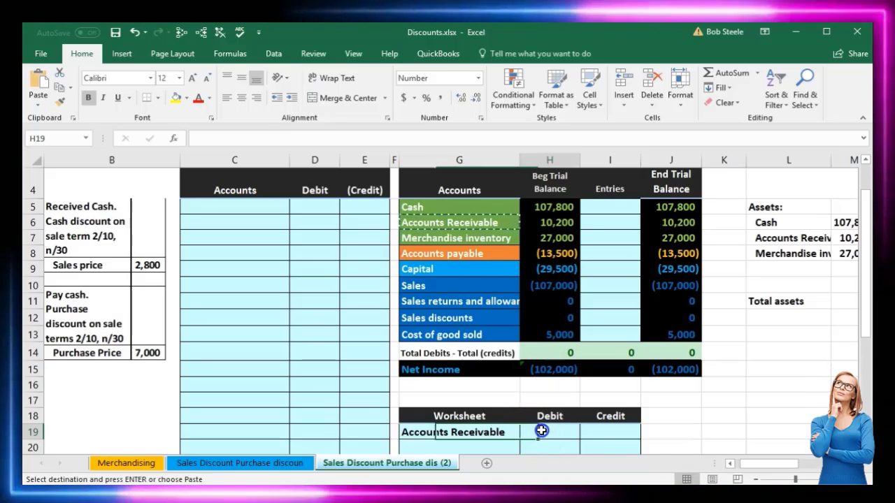
pyautogui.scroll(-1, 537, 427)
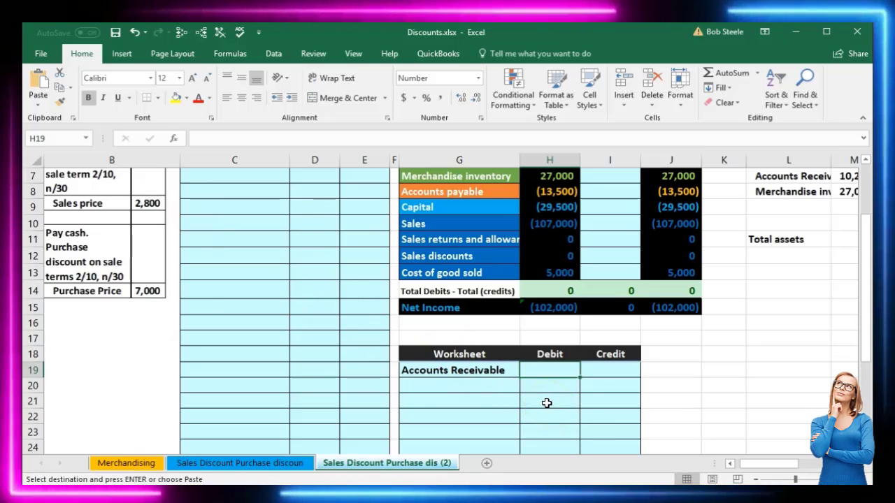
pyautogui.write('2800')
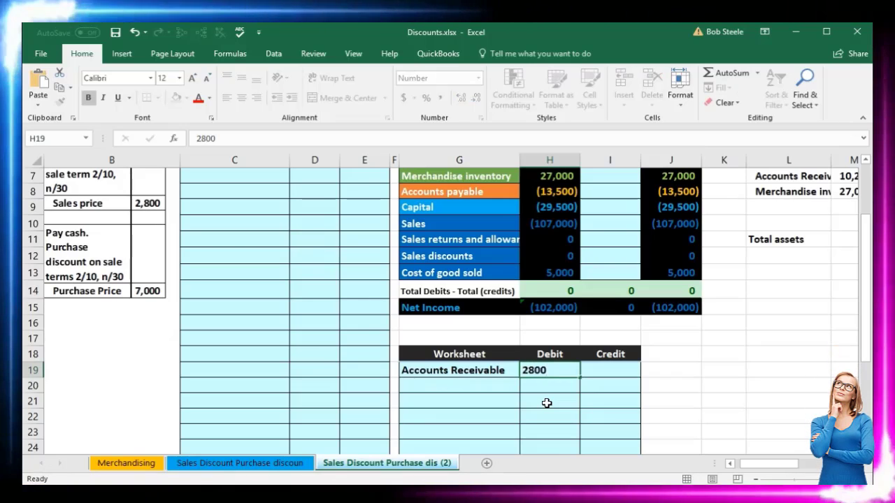
pyautogui.press('Return')
# Step: Enter the offsetting credit in I20 as the negative of the Accounts Receivable debit in H19
pyautogui.press('Right')
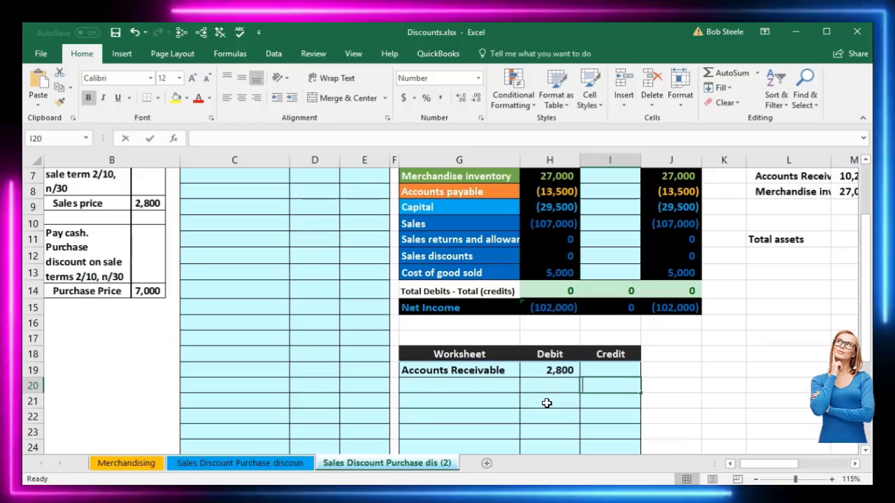
pyautogui.write('-')
pyautogui.click(565, 372)
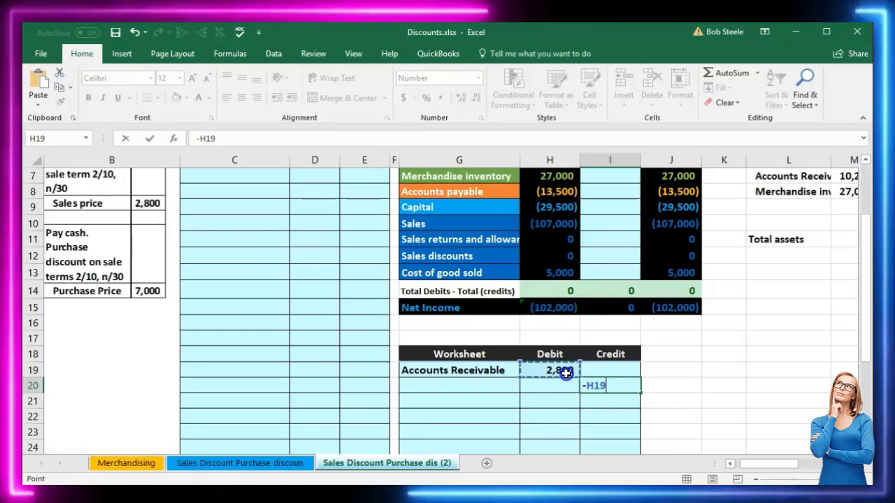
pyautogui.press('Return')
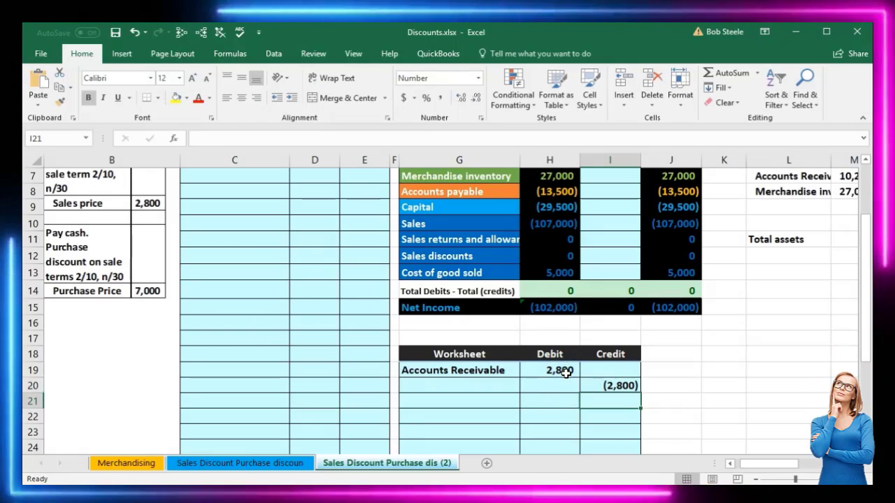
pyautogui.click(489, 386)
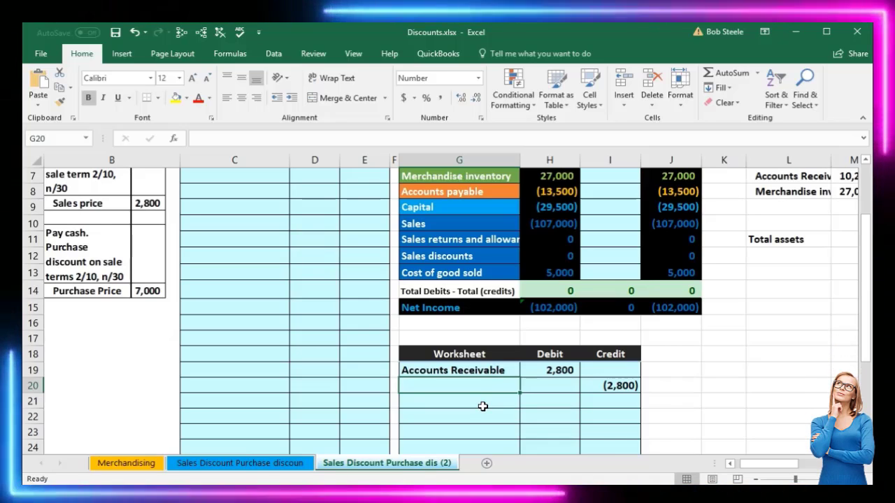
# Step: Copy the Sales account name from the trial balance into G20 of the Worksheet table as values only and indent it
pyautogui.scroll(1, 482, 406)
pyautogui.click(441, 285)
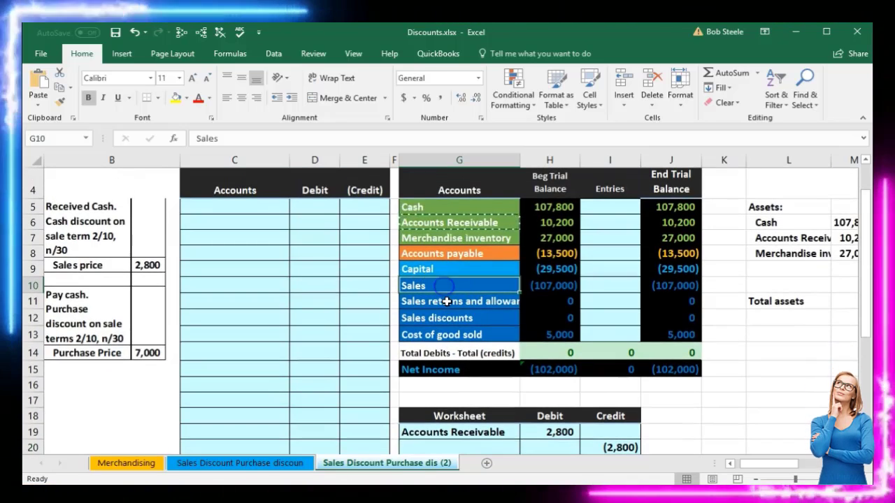
pyautogui.click(524, 287)
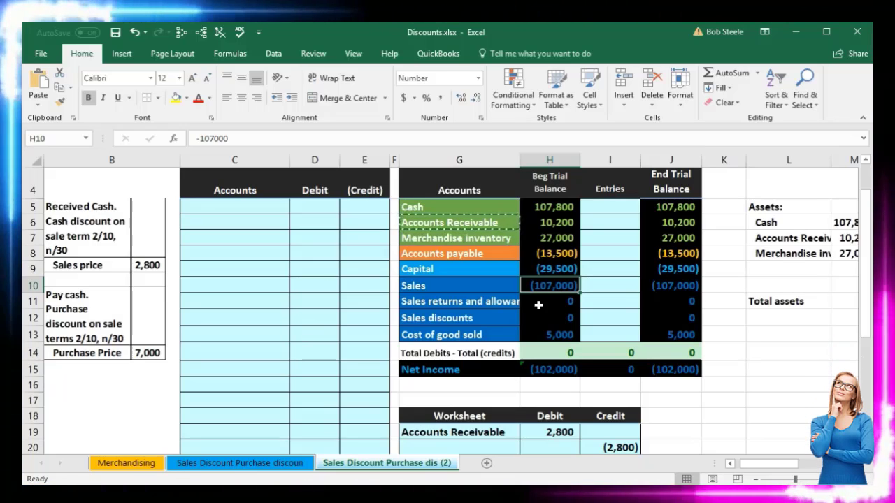
pyautogui.click(452, 285)
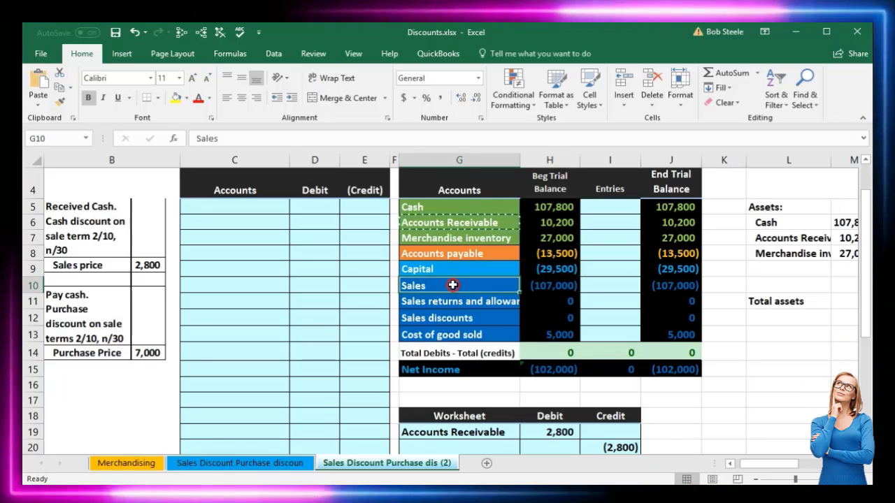
pyautogui.rightClick(453, 285)
pyautogui.click(472, 310)
pyautogui.scroll(-1, 458, 364)
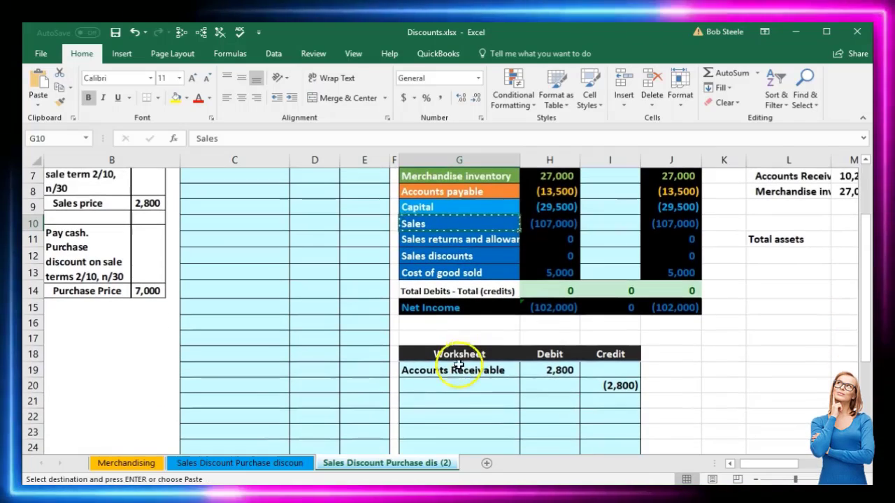
pyautogui.click(448, 379)
pyautogui.rightClick(448, 380)
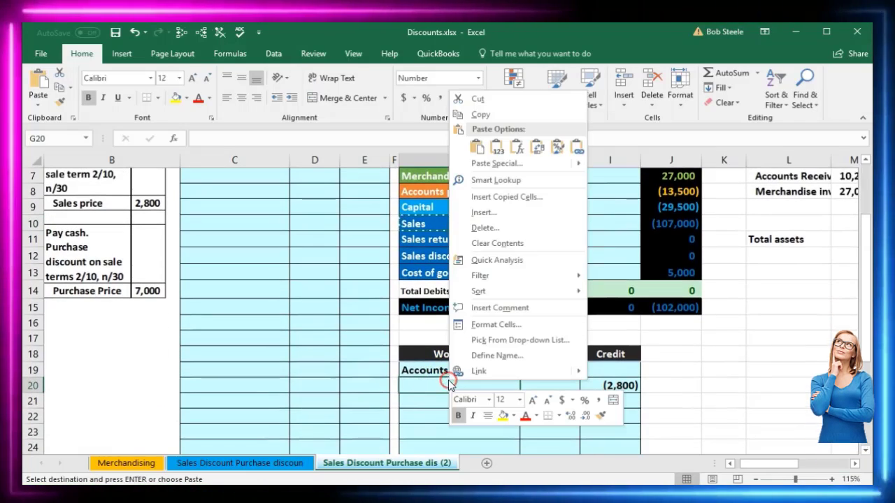
pyautogui.click(496, 144)
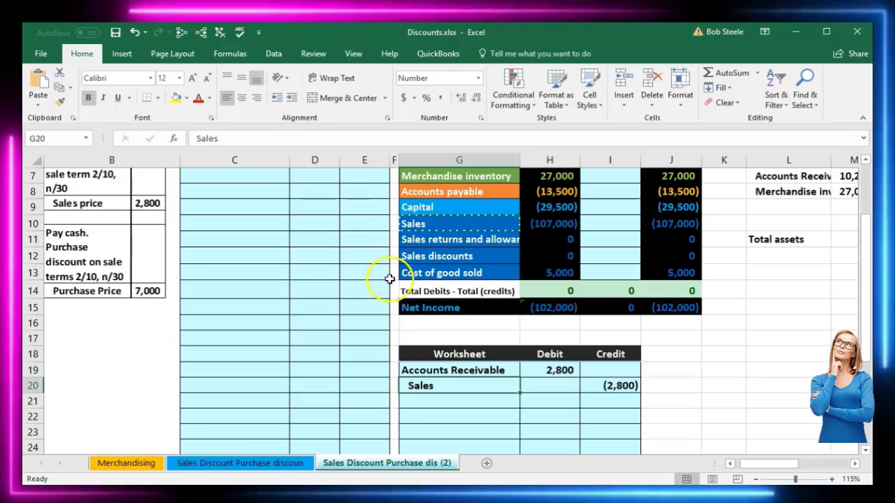
pyautogui.click(427, 399)
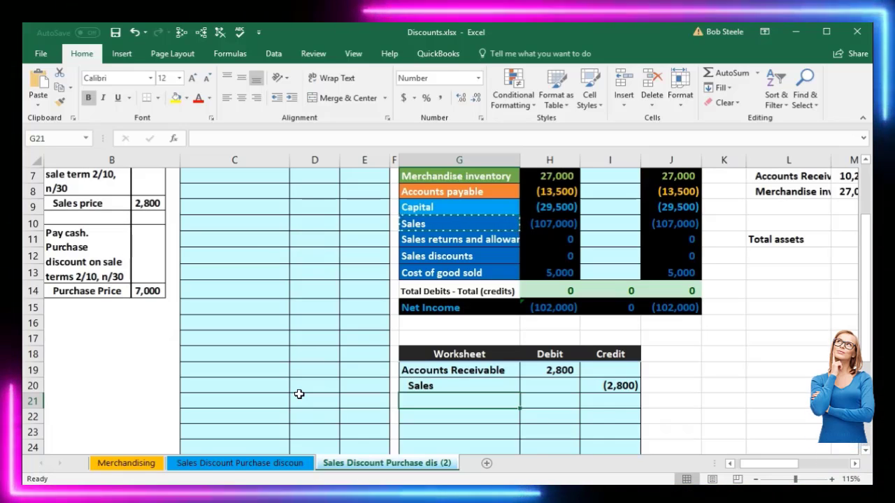
pyautogui.click(510, 371)
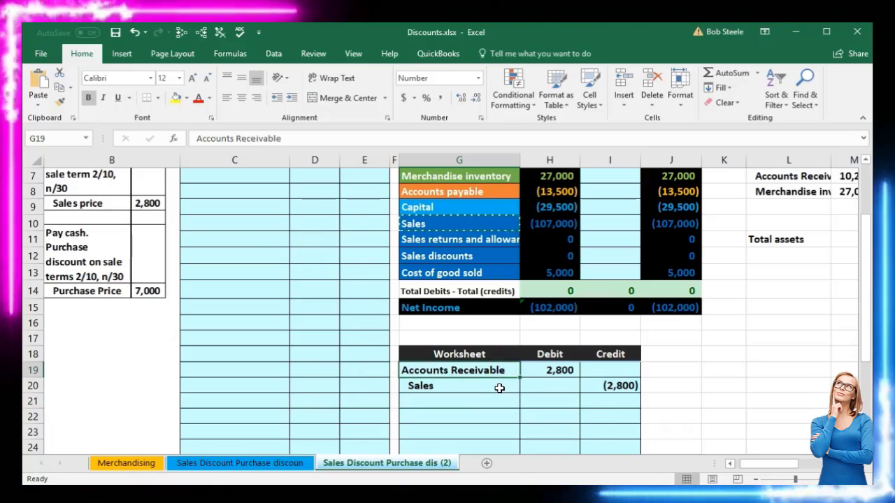
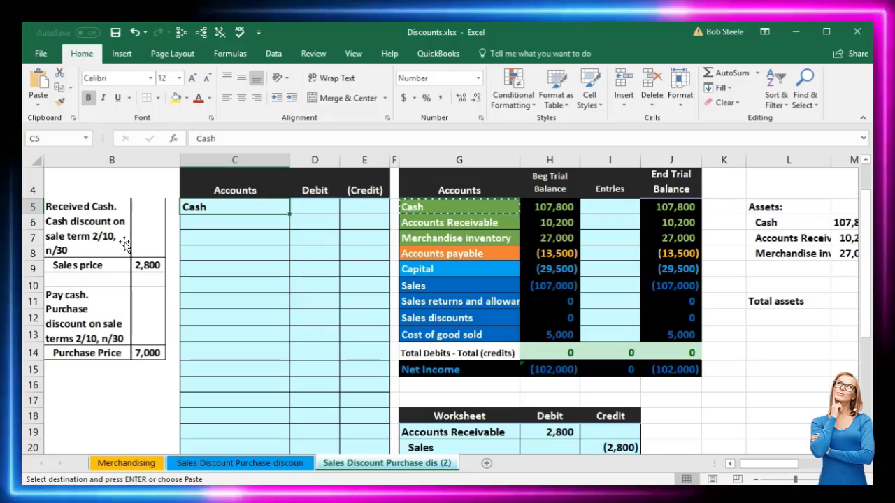
# Step: Enter the 2800 sales price in H22 of the Worksheet table to start the discount calculation
pyautogui.click(432, 262)
pyautogui.scroll(-3, 440, 294)
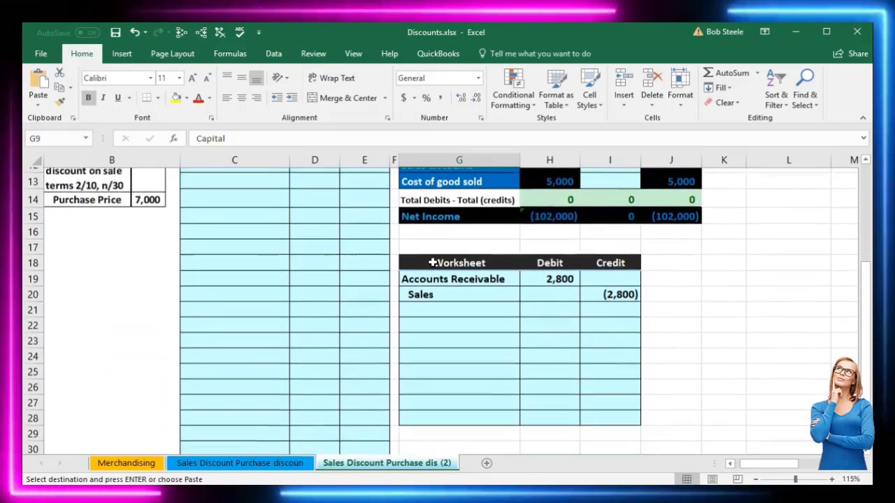
pyautogui.click(440, 323)
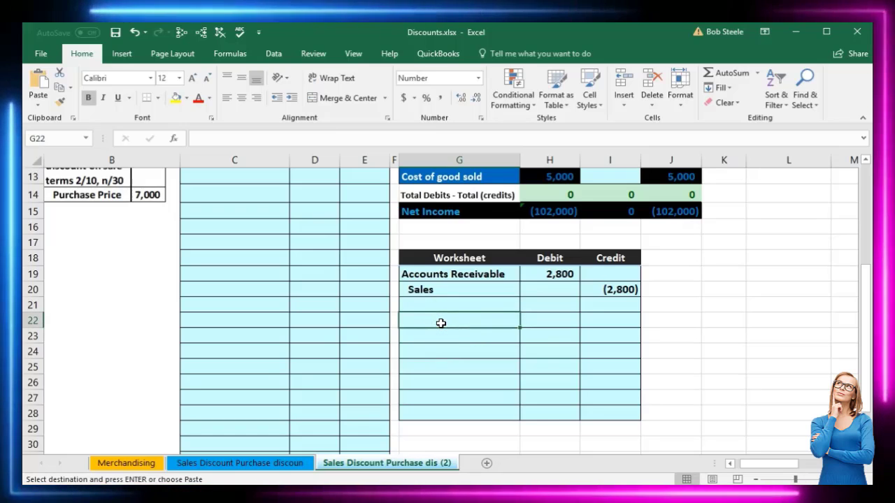
pyautogui.scroll(3, 440, 323)
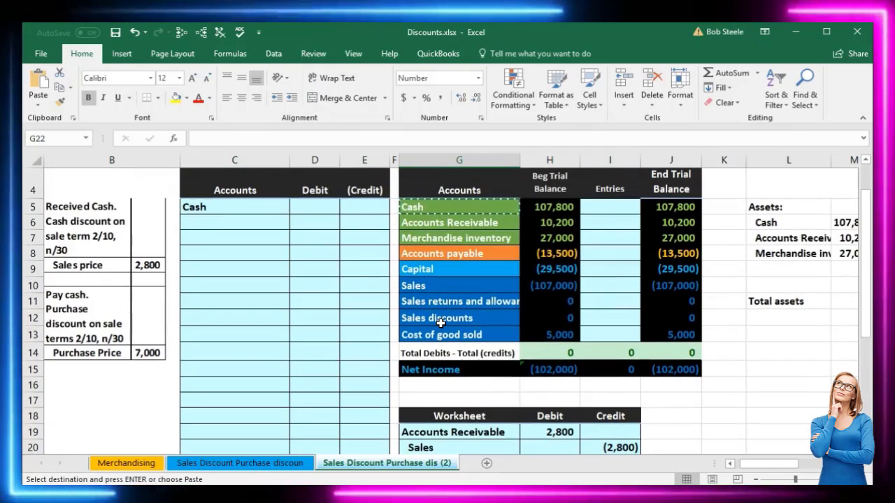
pyautogui.scroll(-3, 440, 323)
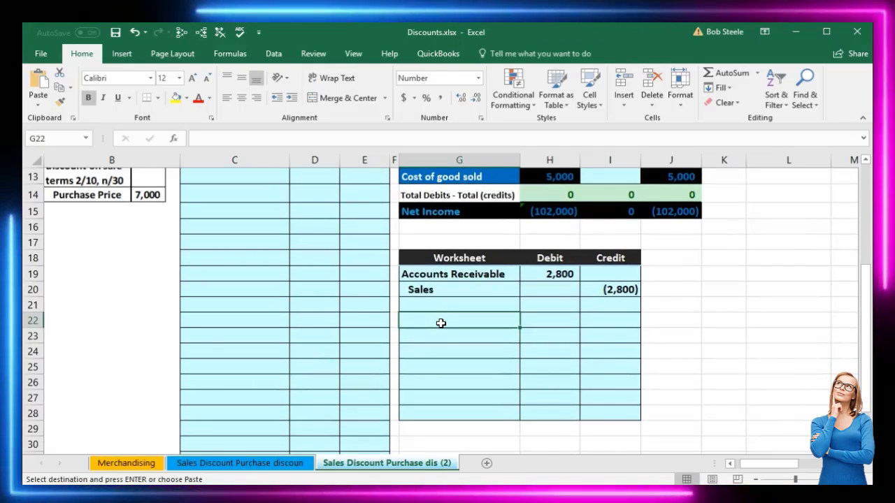
pyautogui.press('Right')
pyautogui.write('2,80')
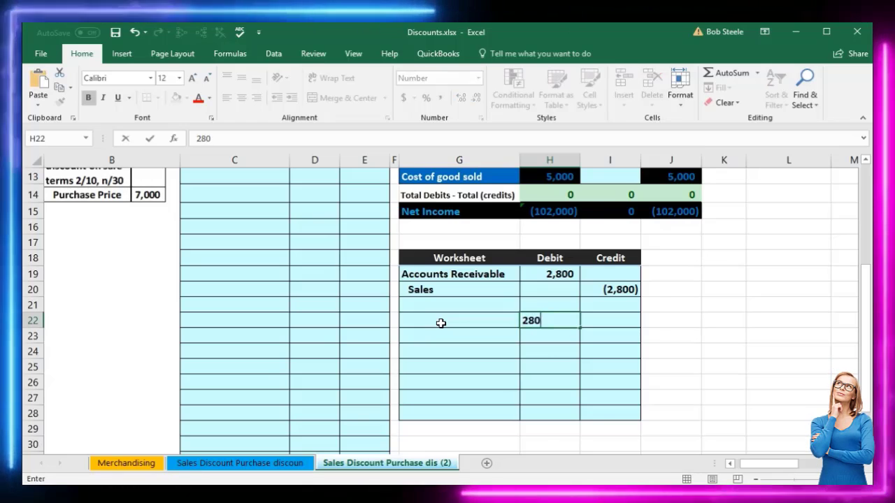
pyautogui.write('0')
pyautogui.press('Return')
# Step: Label G23 of the Worksheet table as Discount
pyautogui.press('Left')
pyautogui.write('D')
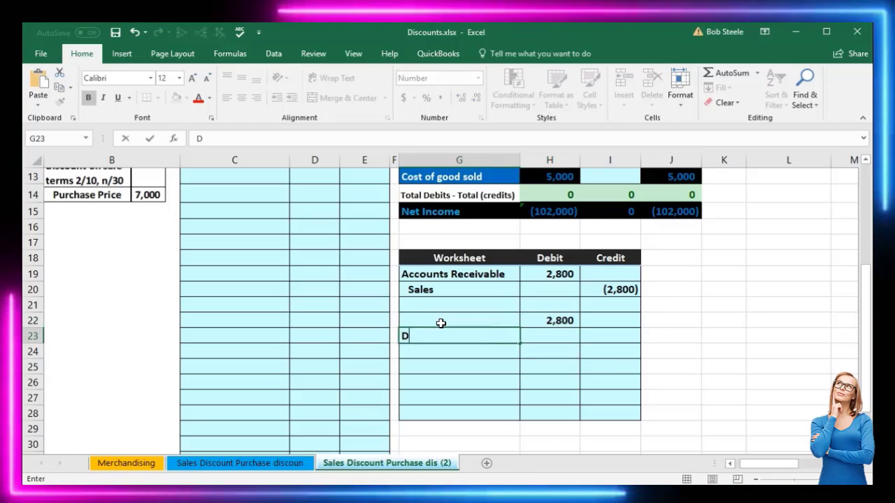
pyautogui.write('iscount')
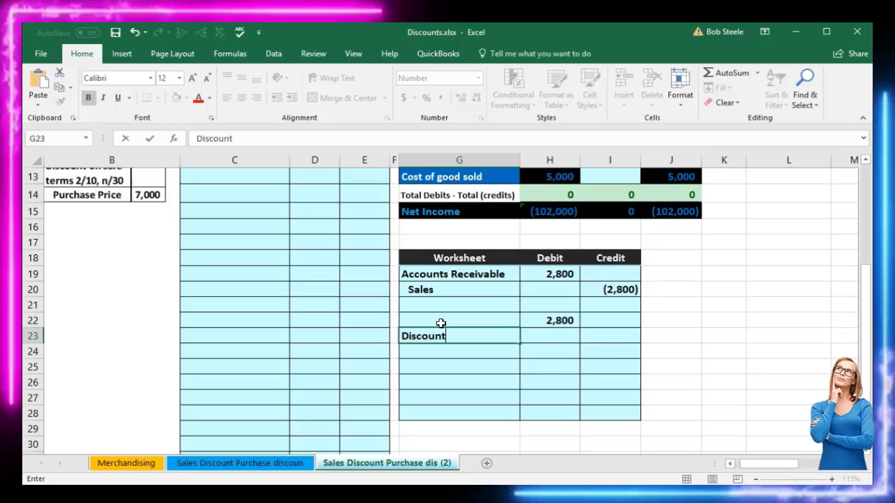
pyautogui.press('Right')
# Step: Enter the discount rate of .02 in H23 and format the cell as a percentage
pyautogui.scroll(2, 441, 323)
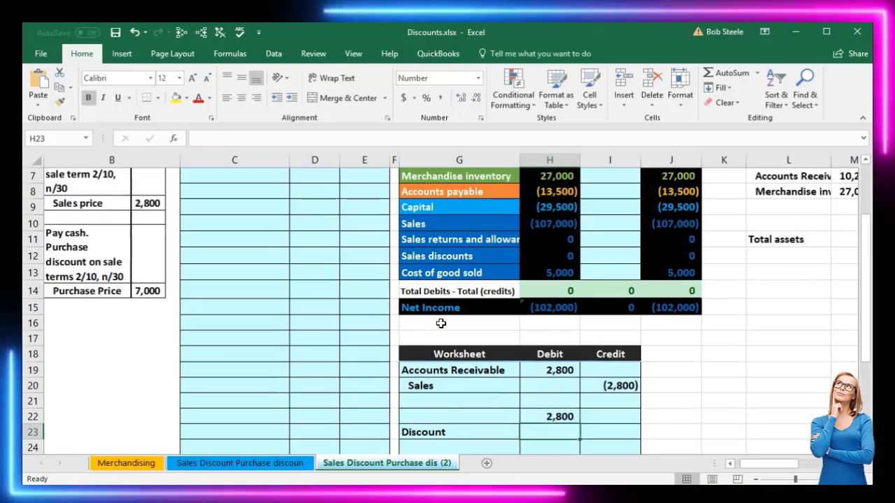
pyautogui.scroll(1, 441, 323)
pyautogui.scroll(-3, 441, 323)
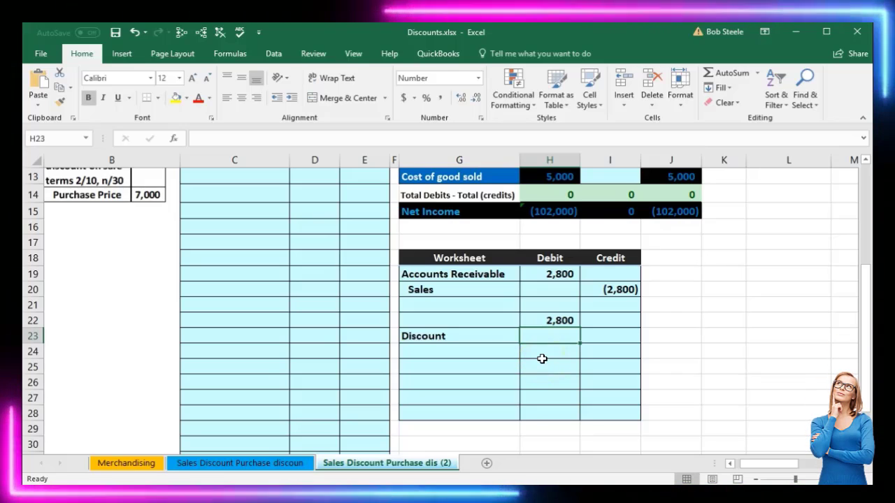
pyautogui.write('.02')
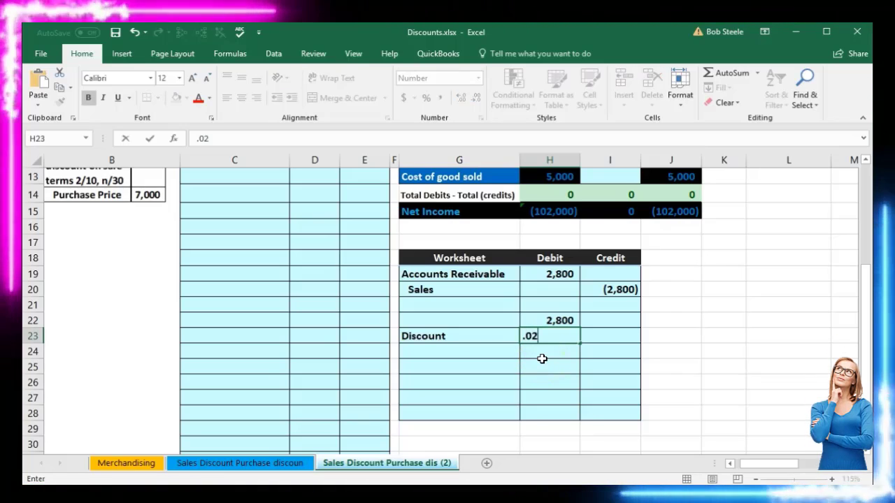
pyautogui.hotkey('ctrl', 'Return')
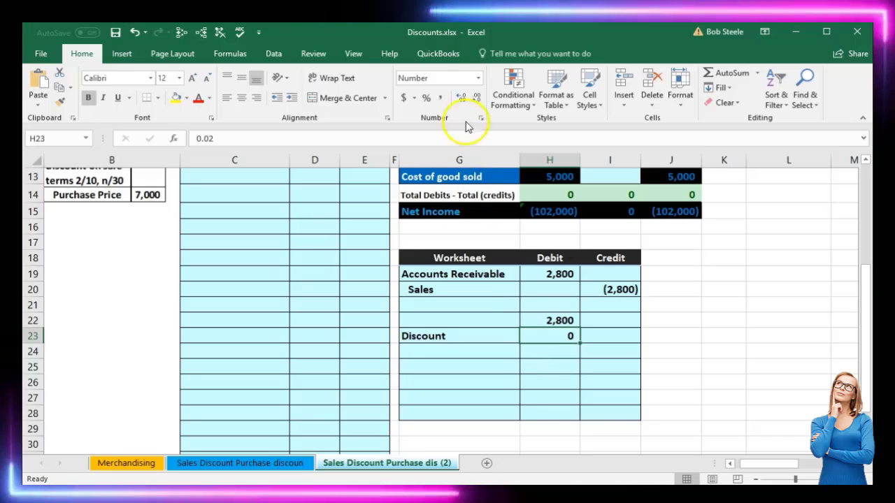
pyautogui.click(461, 97)
pyautogui.click(461, 97)
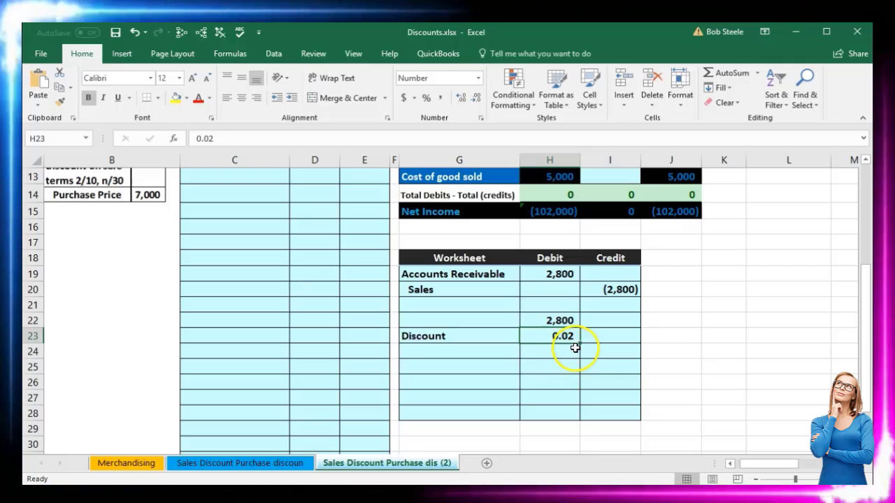
pyautogui.click(424, 99)
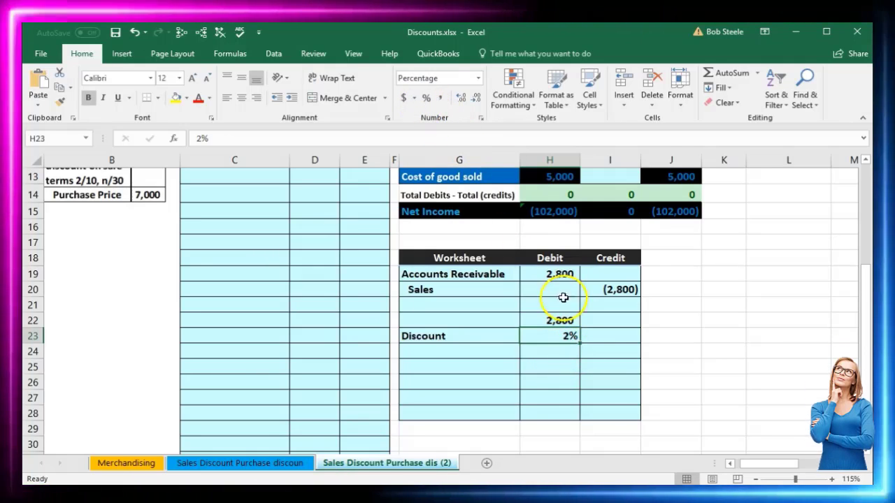
# Step: Calculate the discount amount in H24 by multiplying the sales price by the rate with =H22*H23
pyautogui.click(563, 355)
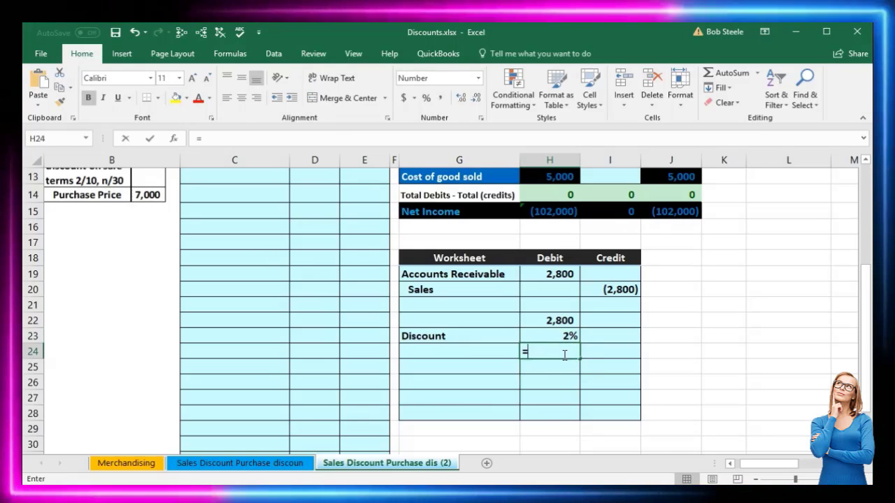
pyautogui.write('=')
pyautogui.press('Up')
pyautogui.press('Up')
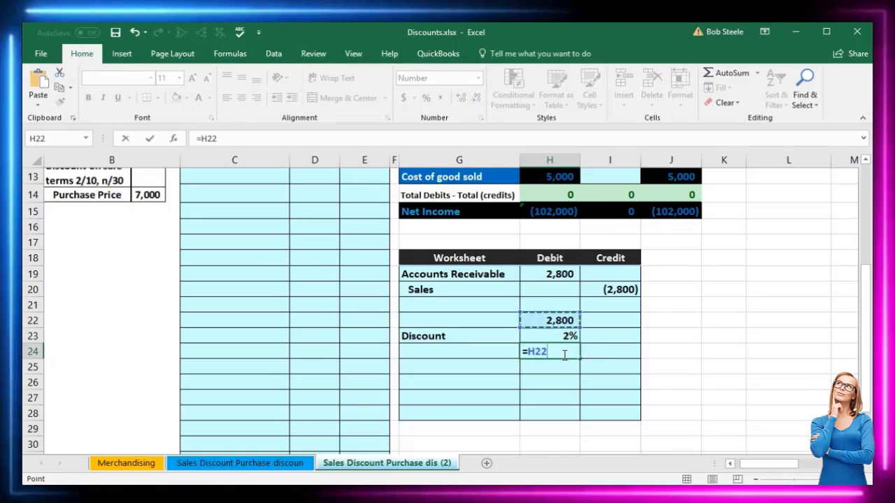
pyautogui.write('*')
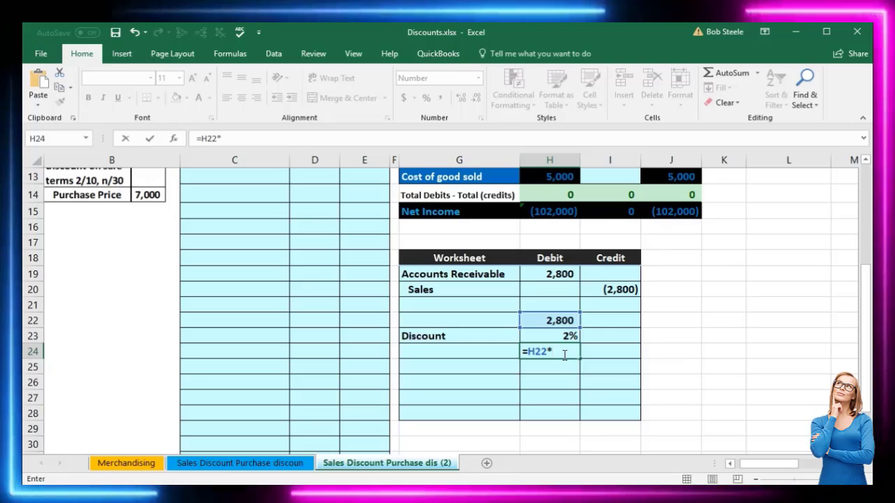
pyautogui.click(563, 334)
pyautogui.press('Return')
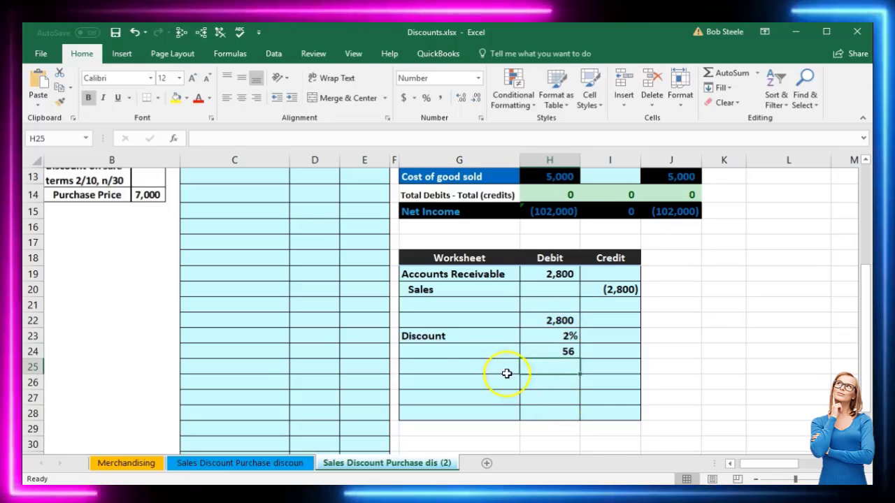
# Step: Extend the G23 label to "Discount rate" and label G24 as "Discount"
pyautogui.click(463, 353)
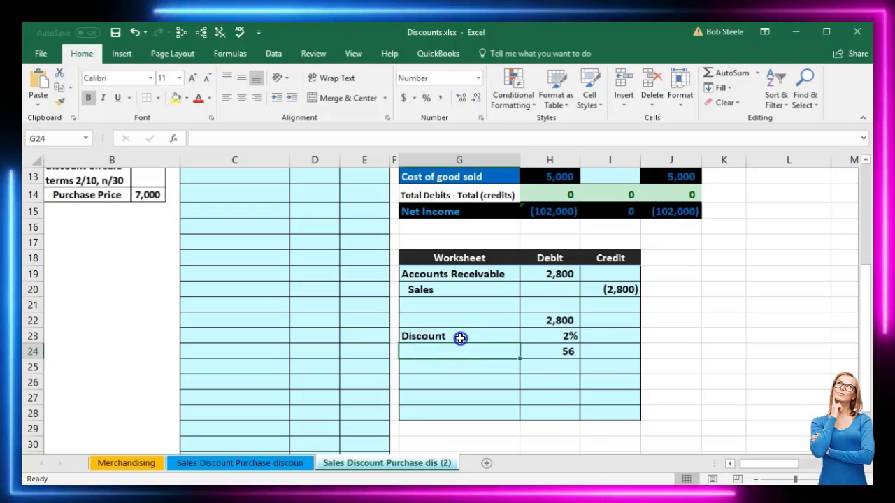
pyautogui.click(460, 338)
pyautogui.doubleClick(459, 337)
pyautogui.write('re')
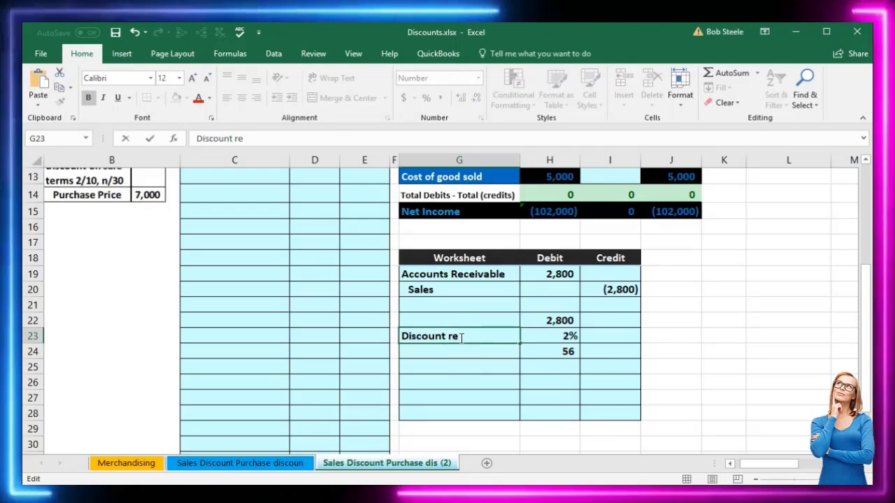
pyautogui.press('BackSpace')
pyautogui.write('ate')
pyautogui.press('Return')
pyautogui.write('Disc')
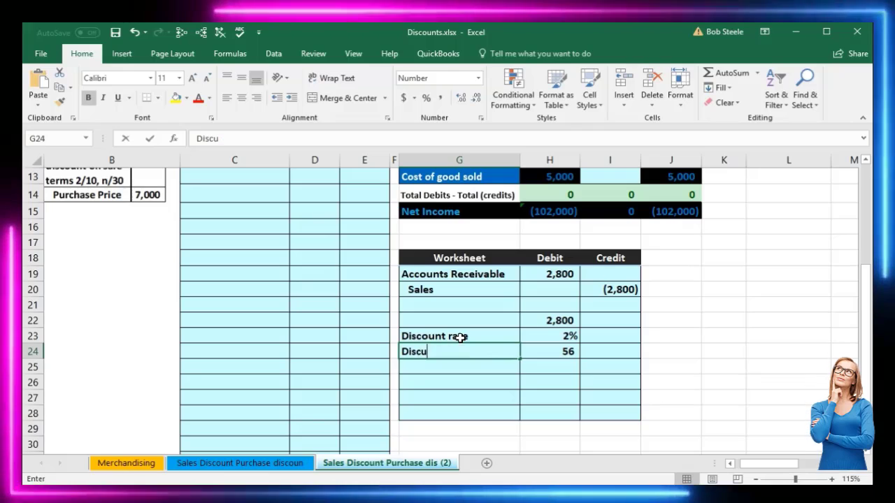
pyautogui.write('ount')
pyautogui.press('BackSpace')
pyautogui.press('Return')
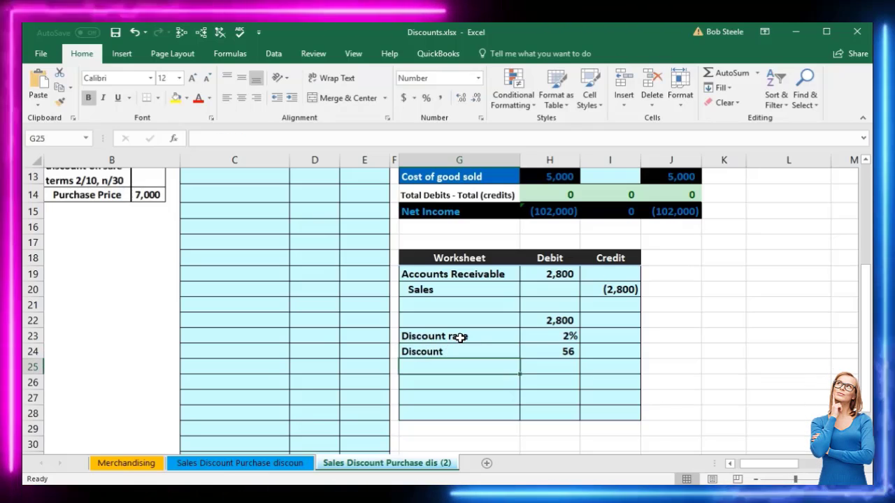
# Step: Add a Cash row in G25 and calculate its amount in H25 with =H22-H24
pyautogui.write('Cash')
pyautogui.press('Tab')
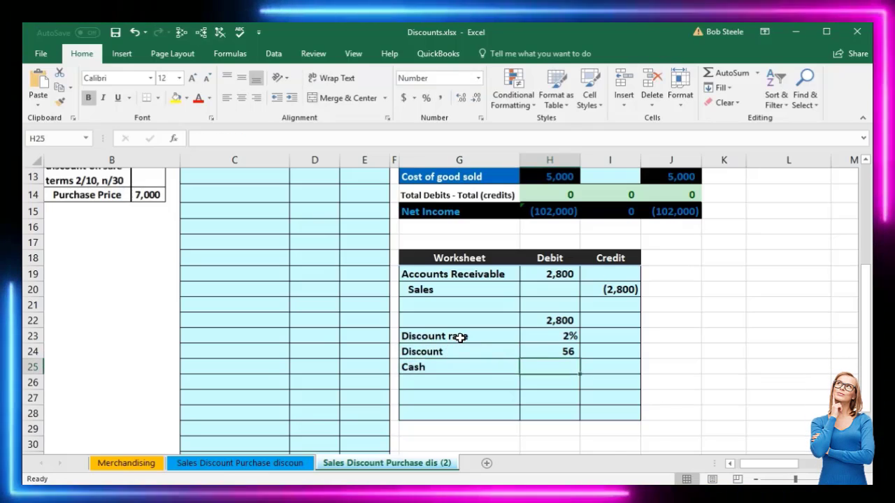
pyautogui.write('=')
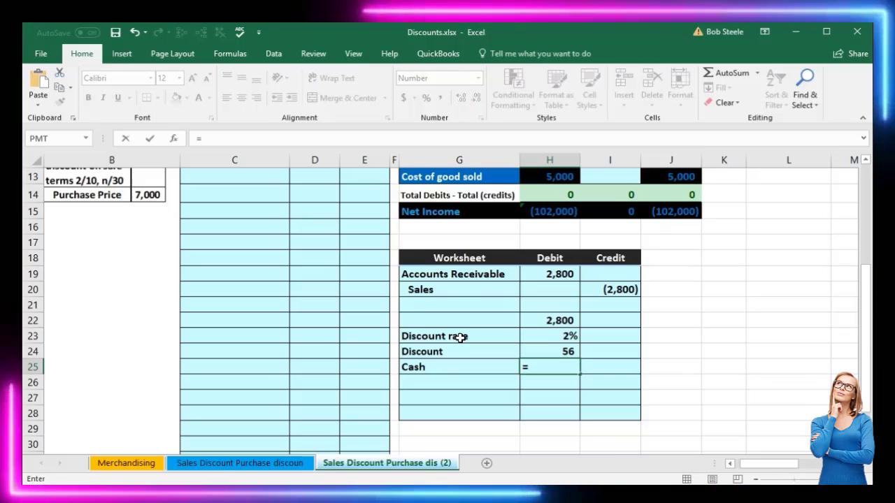
pyautogui.click(535, 318)
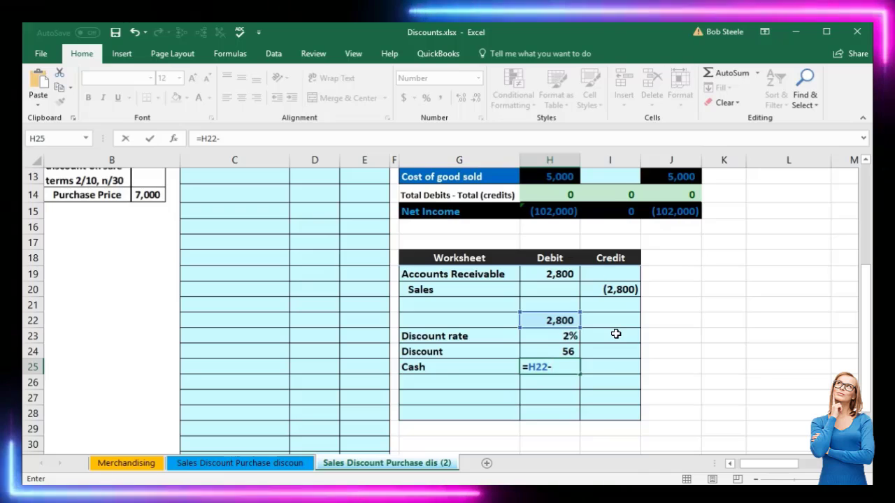
pyautogui.click(566, 352)
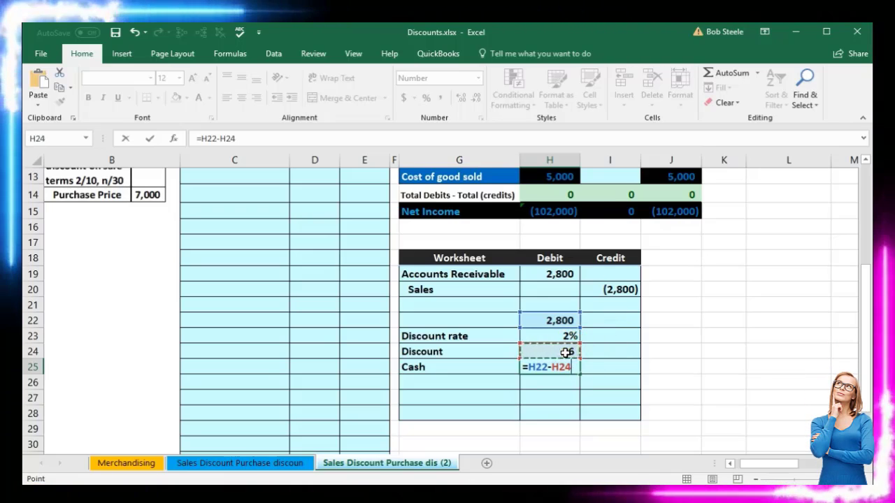
pyautogui.press('Return')
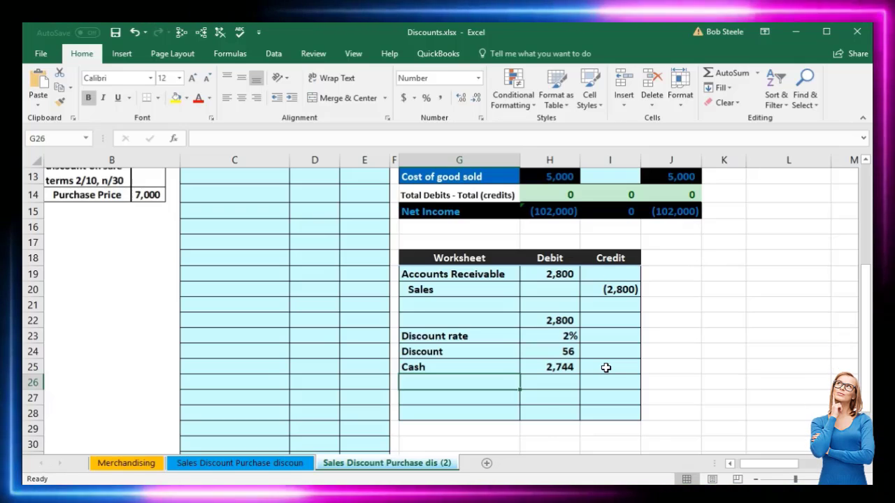
# Step: Enter the sales price of 2,800 in I22 to start a second calculation beside the first
pyautogui.click(614, 322)
pyautogui.write('2,800')
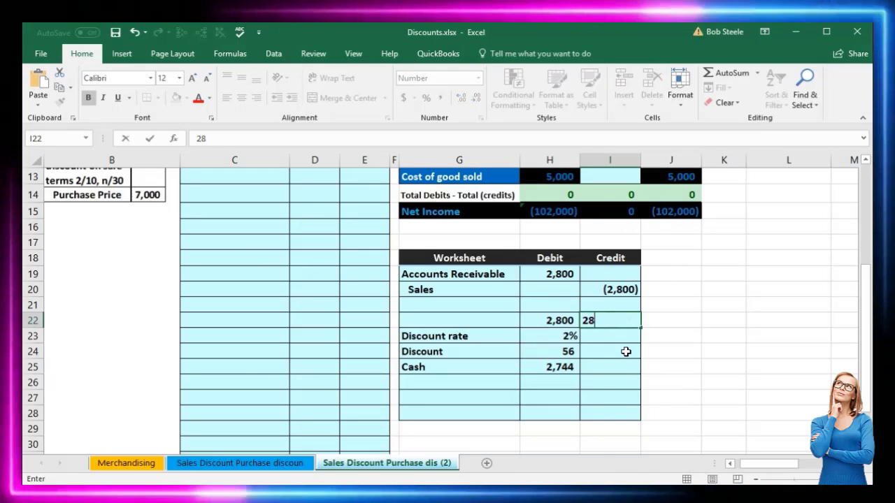
pyautogui.press('Return')
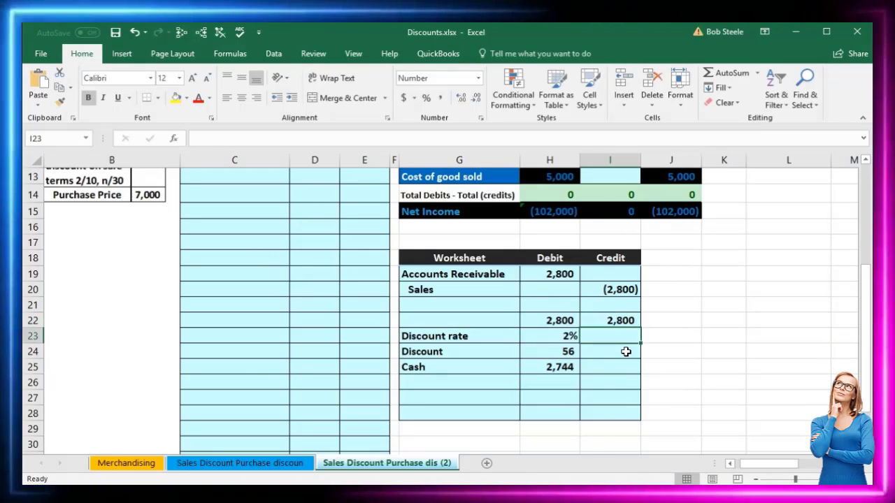
# Step: Extend the G23 label to "Discount rate rate pay" to cover both rate columns
pyautogui.moveTo(410, 334); pyautogui.dragTo(429, 354)
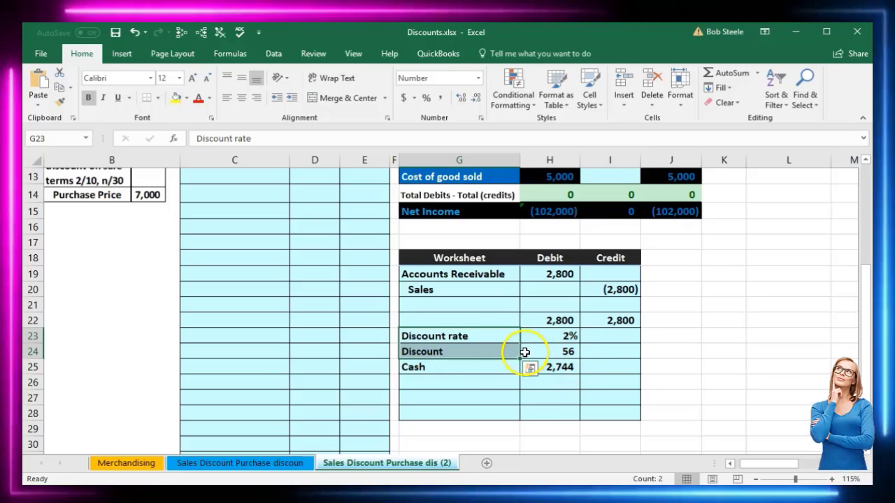
pyautogui.click(475, 337)
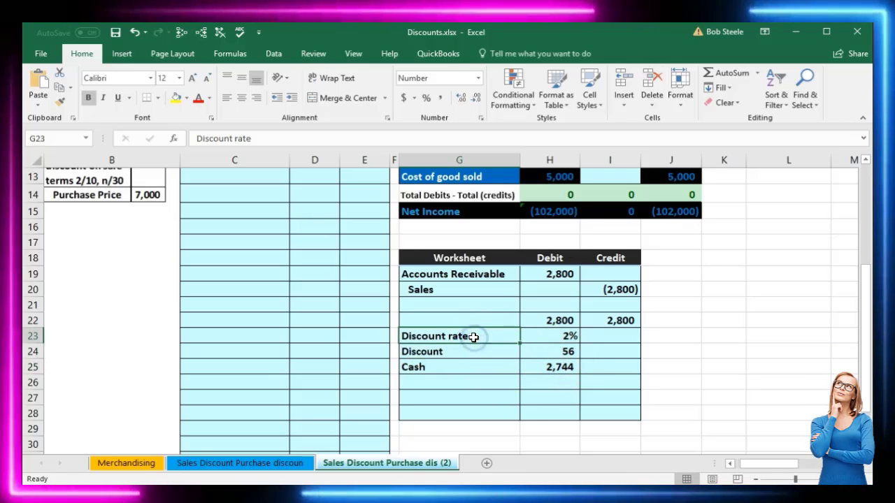
pyautogui.click(564, 337)
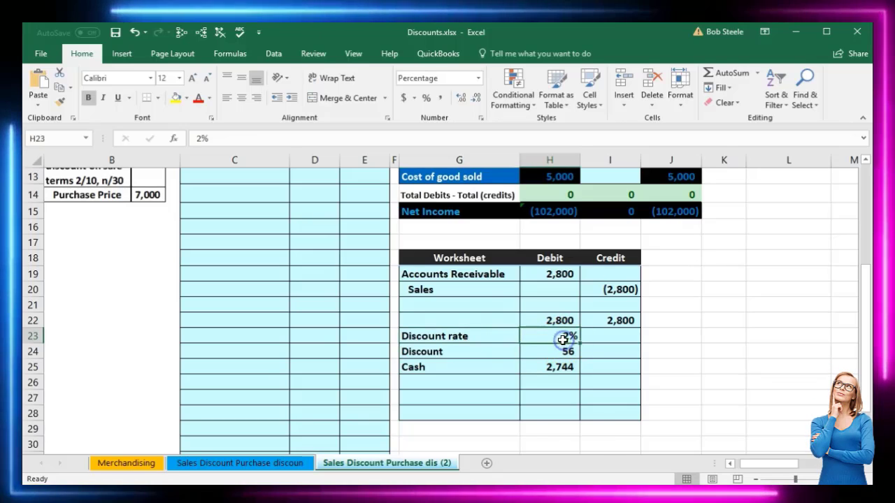
pyautogui.click(496, 338)
pyautogui.doubleClick(498, 340)
pyautogui.write('rate')
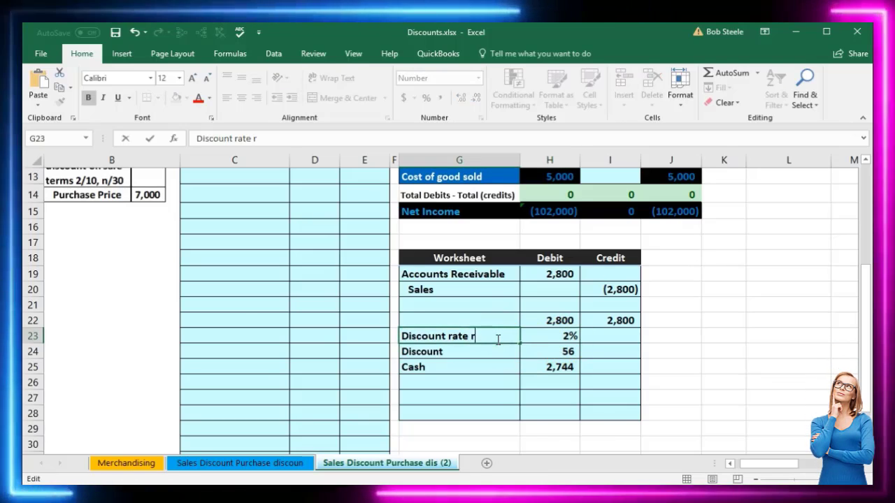
pyautogui.press('Tab')
pyautogui.press('Tab')
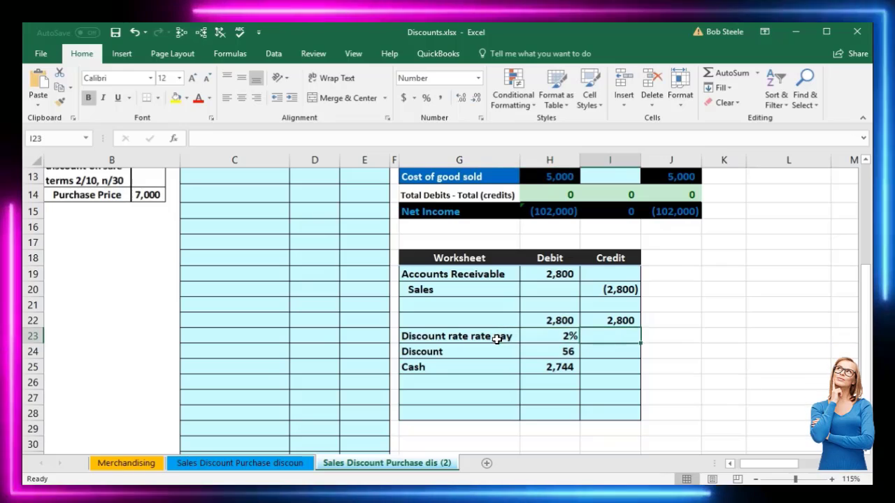
# Step: Calculate the pay rate in I23 with =1-.02 and format the cell as a percentage
pyautogui.write('=')
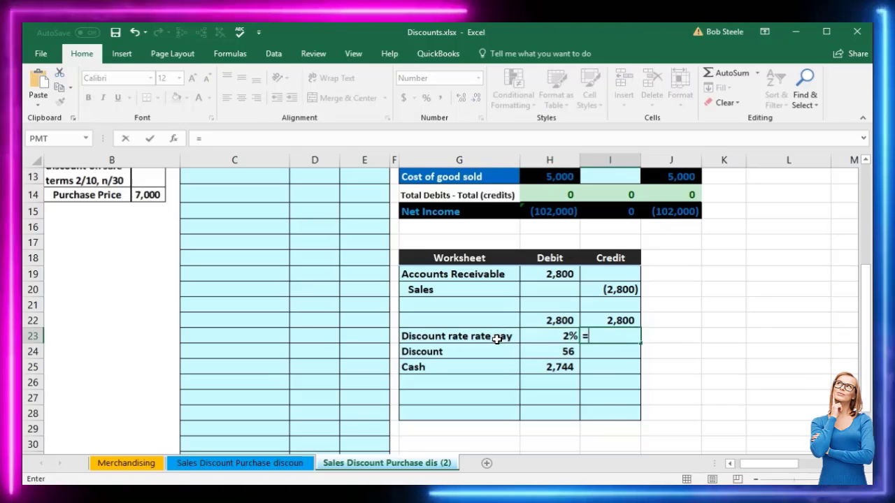
pyautogui.write('1-')
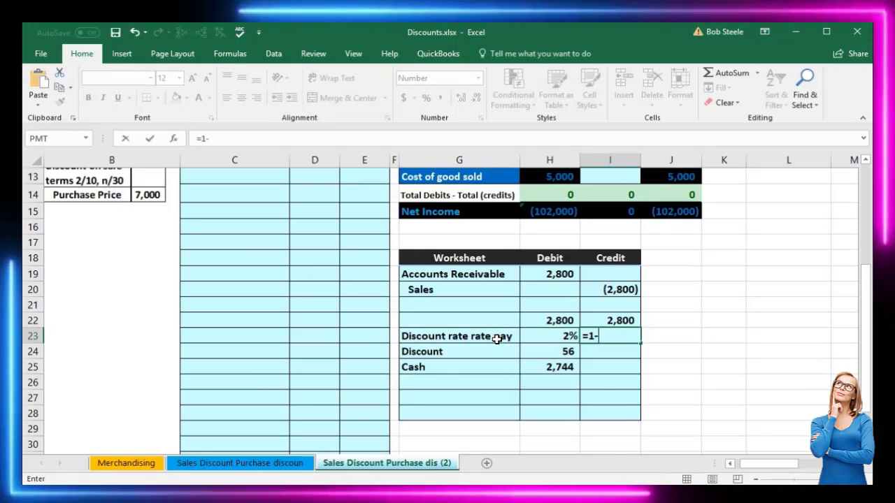
pyautogui.write('.02')
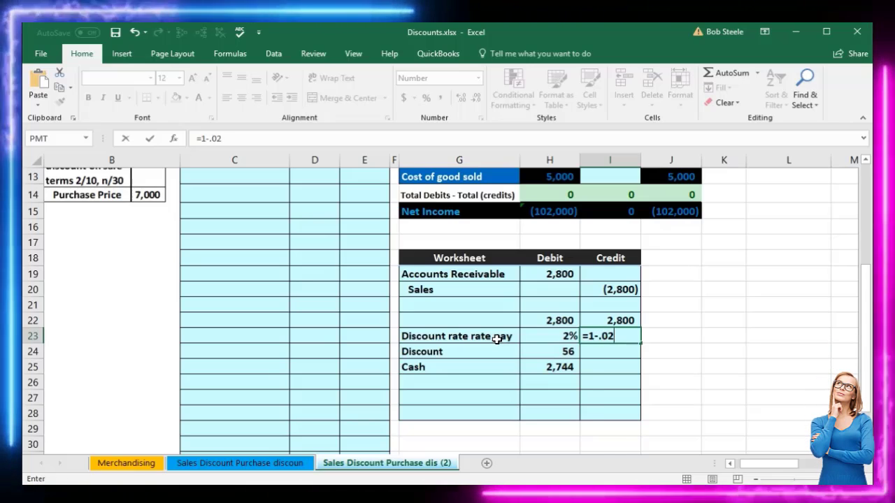
pyautogui.press('Return')
pyautogui.press('Up')
pyautogui.press('Right')
pyautogui.press('Right')
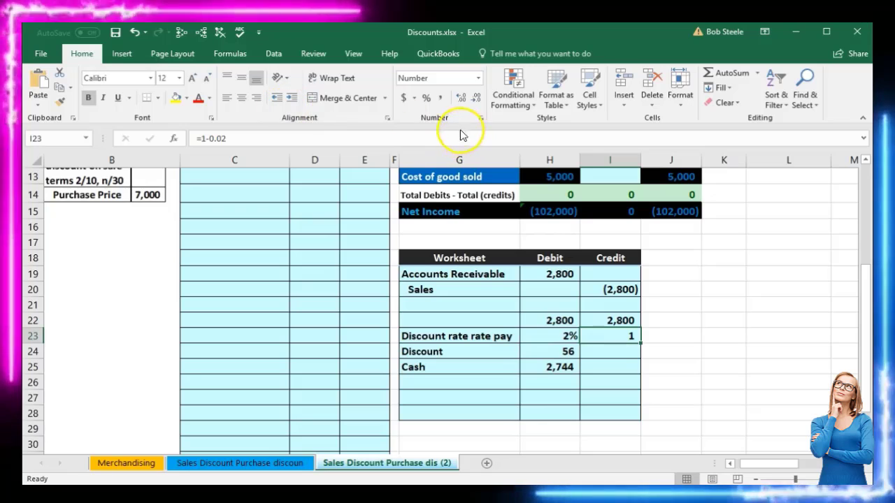
pyautogui.click(461, 99)
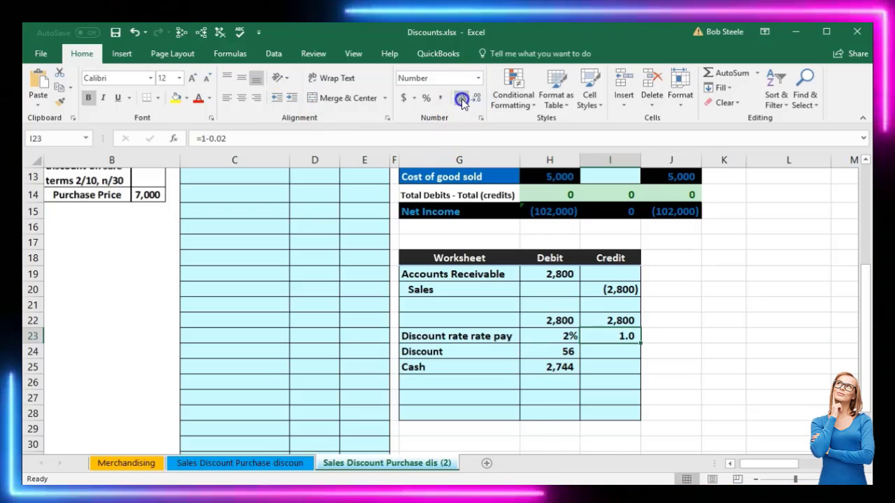
pyautogui.click(461, 98)
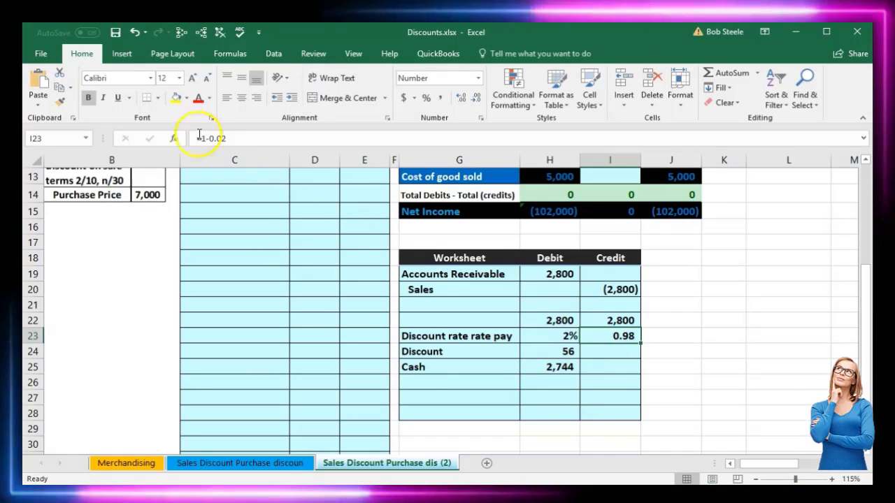
pyautogui.click(425, 99)
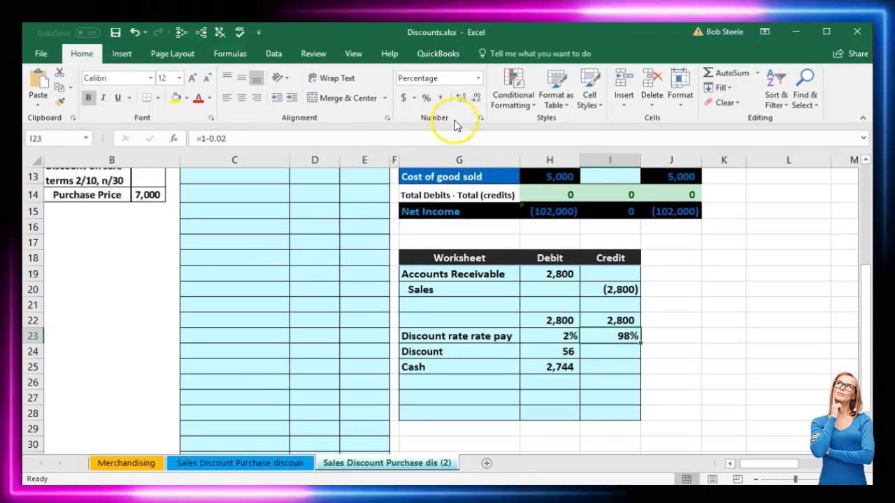
# Step: Calculate the cash amount in I25 by multiplying the sales price by the pay rate with =I22*I23
pyautogui.click(615, 371)
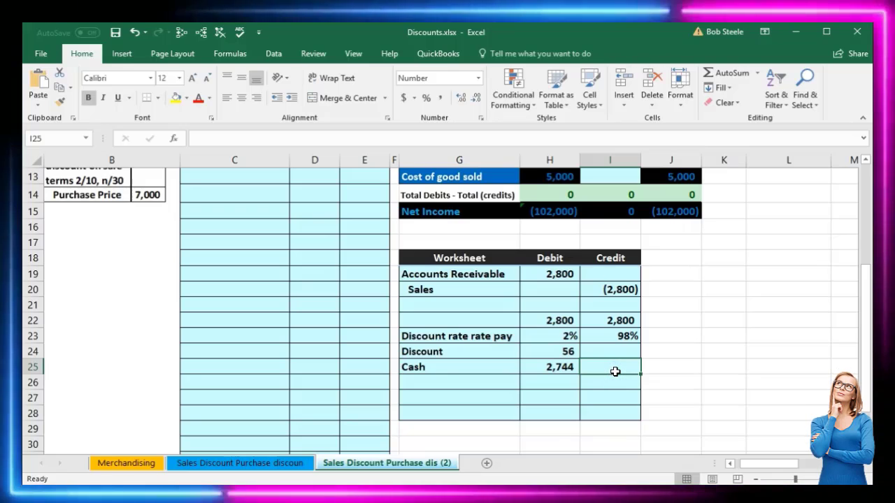
pyautogui.write('=')
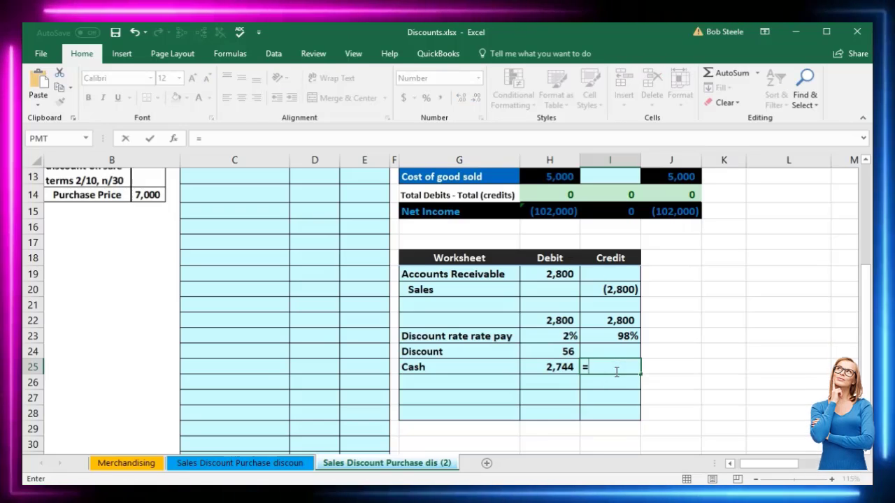
pyautogui.click(621, 318)
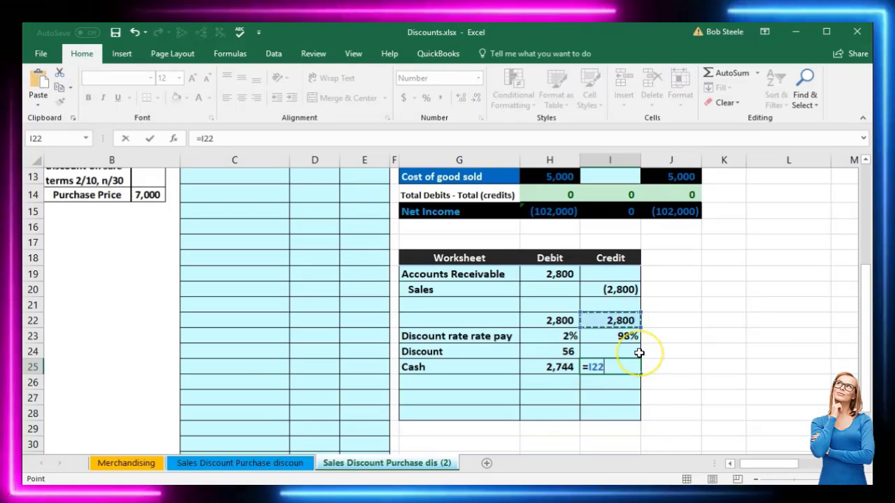
pyautogui.write('*')
pyautogui.click(629, 337)
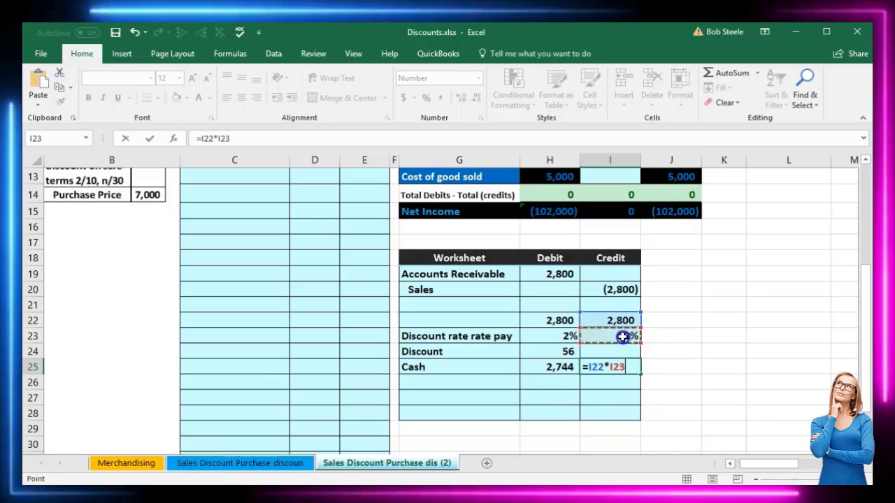
pyautogui.press('Return')
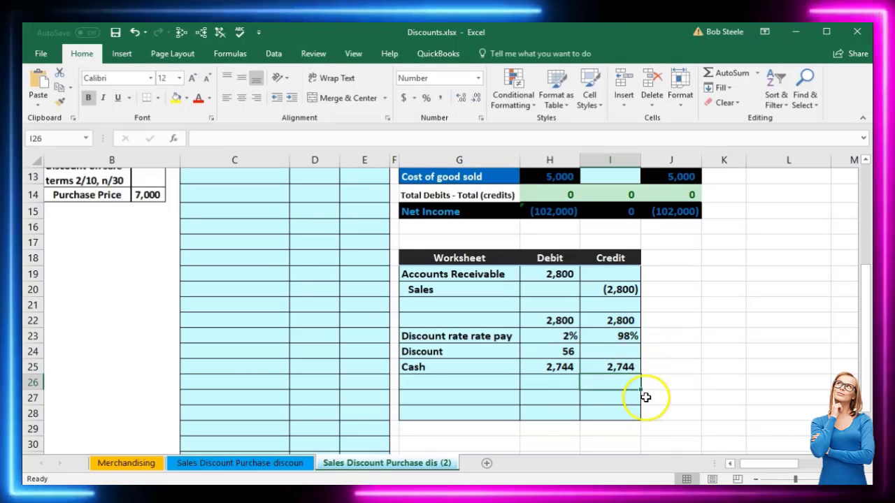
pyautogui.click(609, 336)
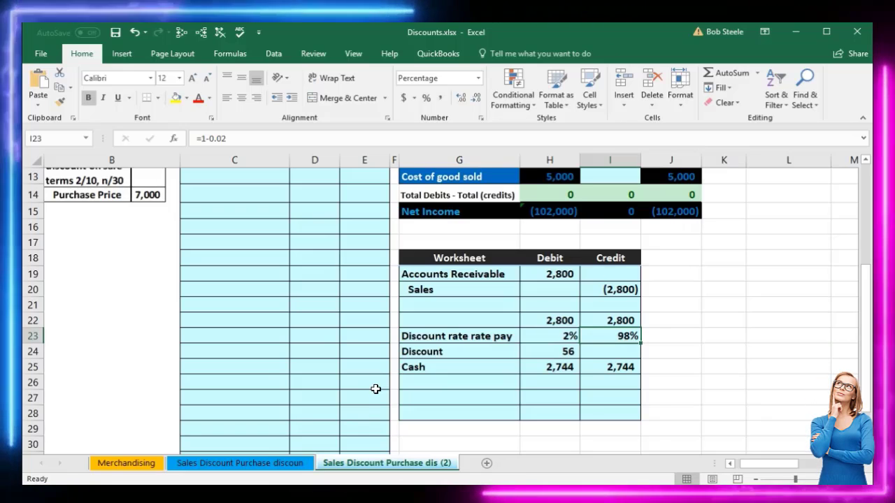
# Step: Enter the Cash debit in D5 of the journal entry as =2800*(1-.02)
pyautogui.scroll(3, 375, 388)
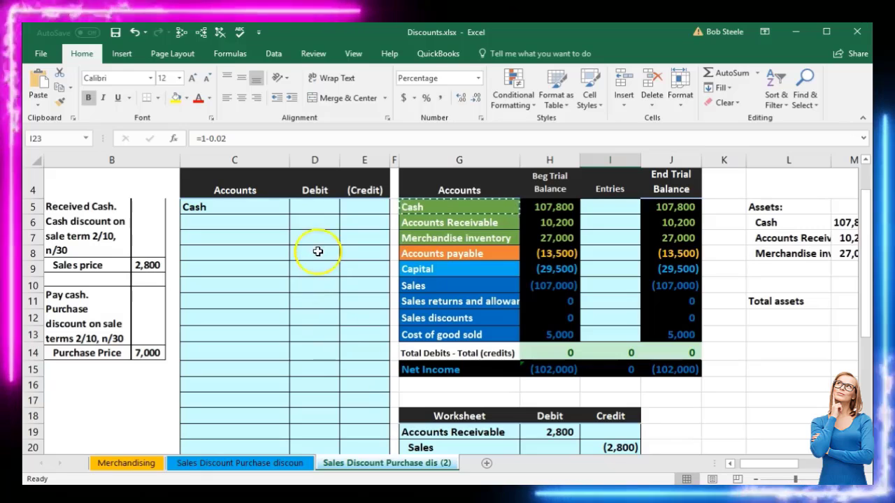
pyautogui.click(314, 207)
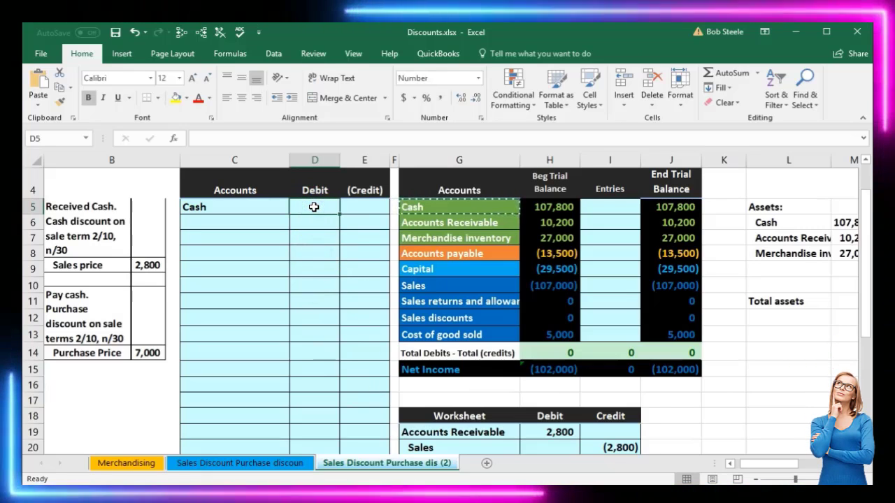
pyautogui.write('=2')
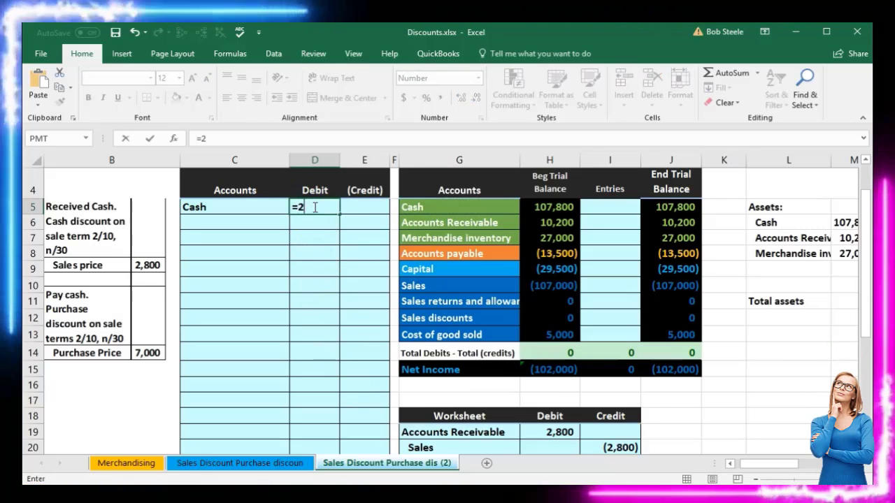
pyautogui.write('800*')
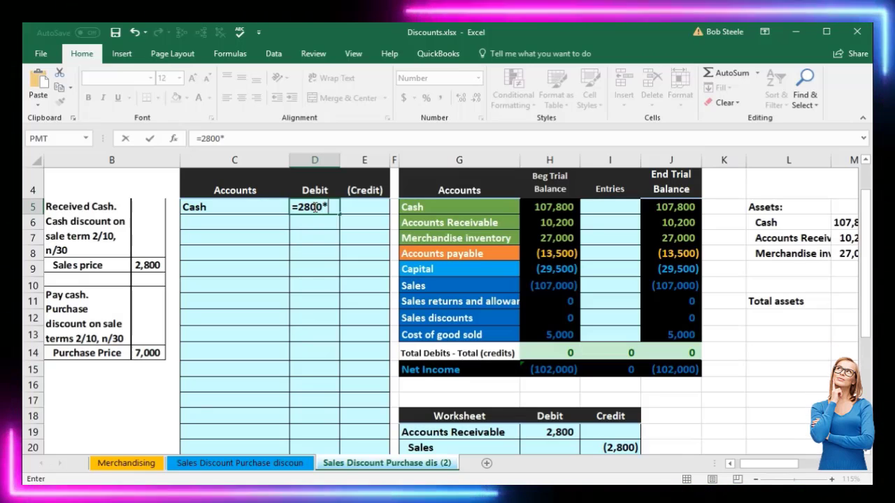
pyautogui.write('(')
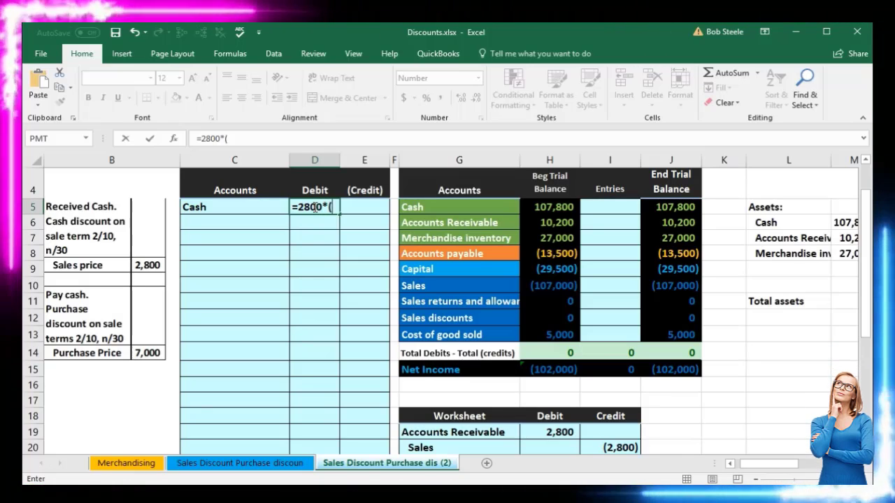
pyautogui.write('1-.0')
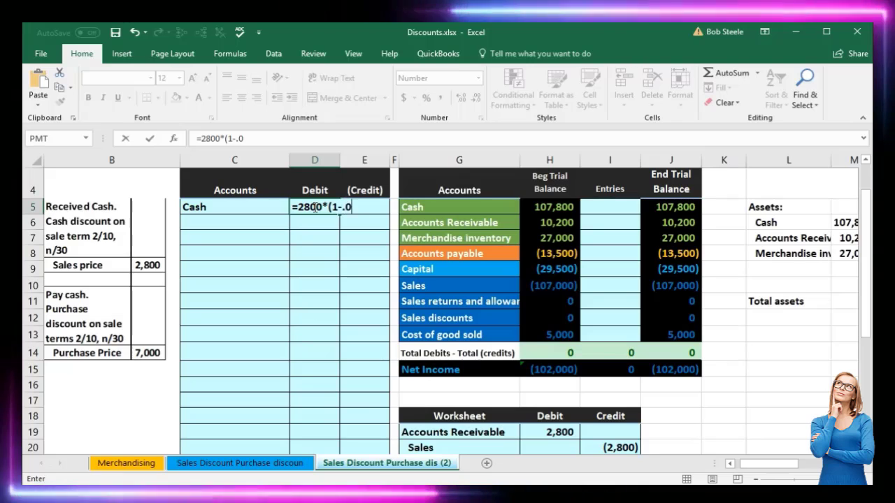
pyautogui.write('2)')
pyautogui.press('Return')
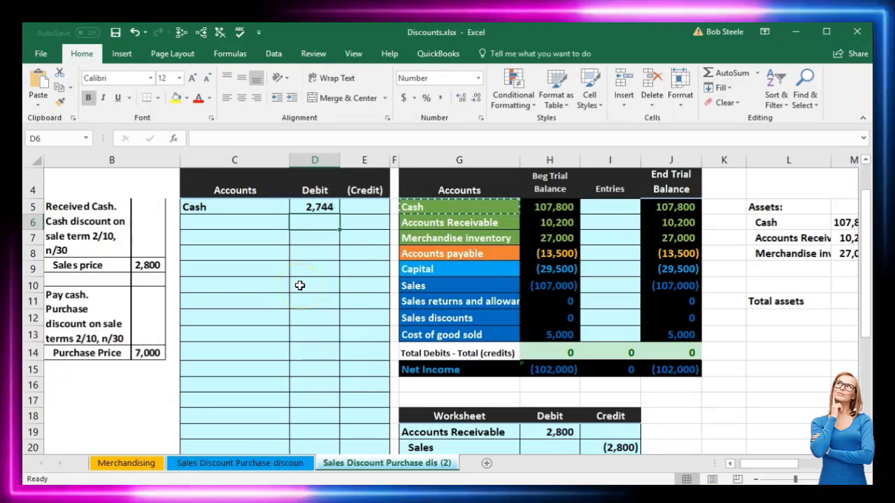
# Step: Copy the Accounts Receivable account name from G6 and paste it as a value into C7 of the journal entry
pyautogui.click(433, 224)
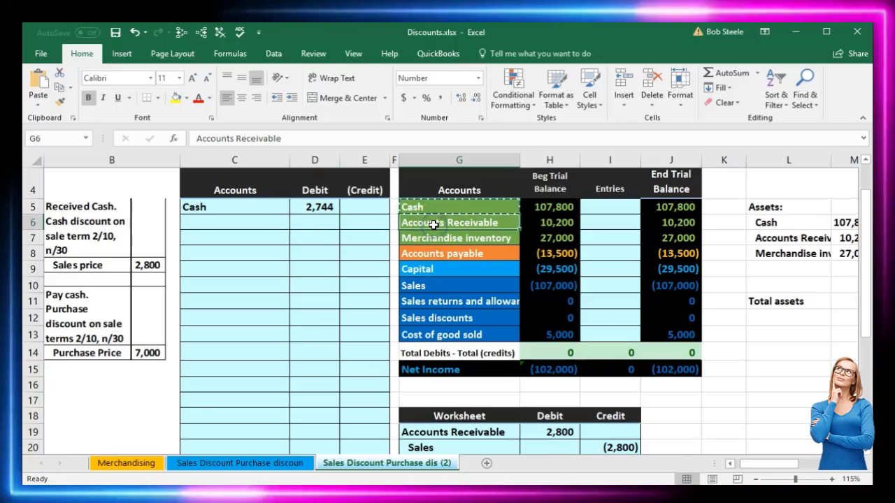
pyautogui.rightClick(434, 225)
pyautogui.click(446, 245)
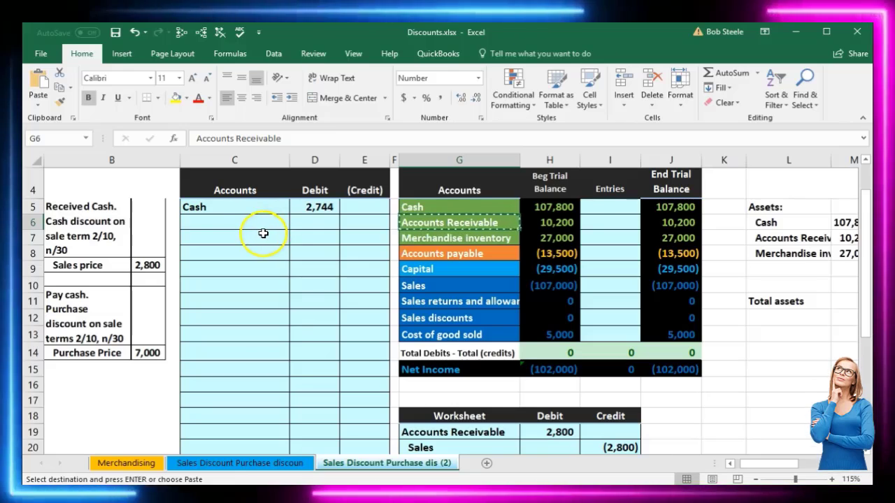
pyautogui.click(262, 234)
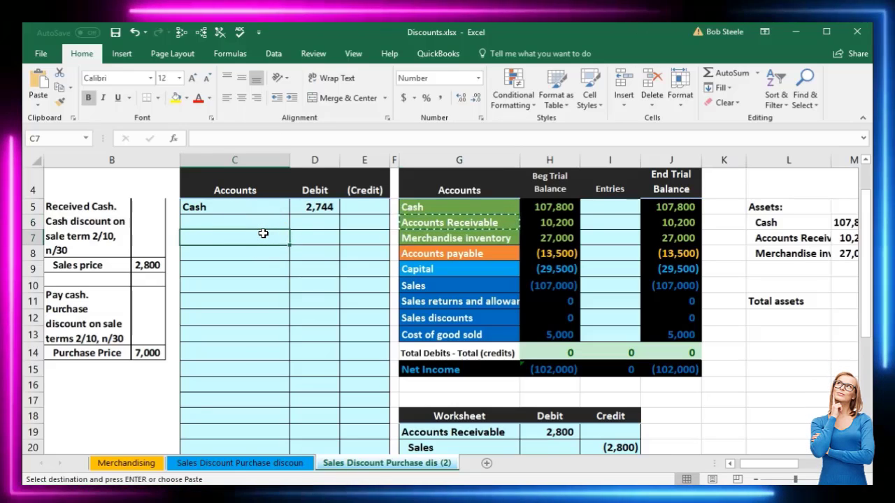
pyautogui.rightClick(263, 233)
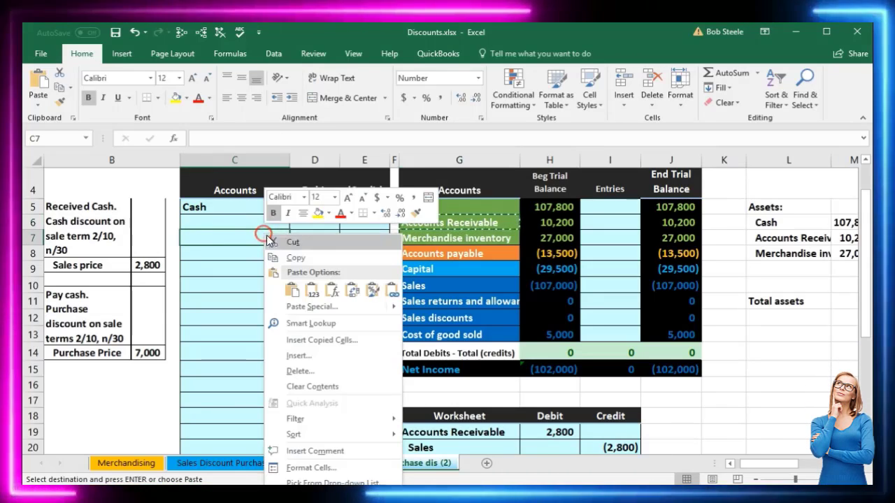
pyautogui.click(307, 281)
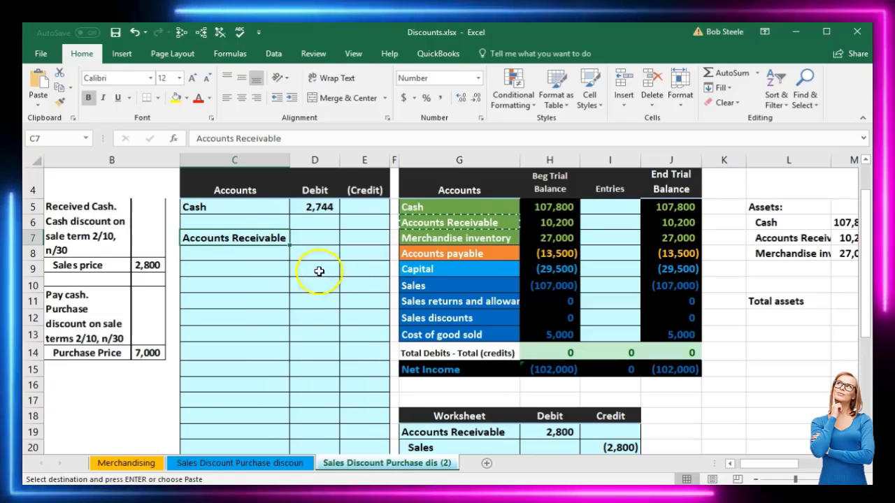
# Step: Enter the Accounts Receivable credit in E7 of the journal entry as -2800
pyautogui.click(355, 241)
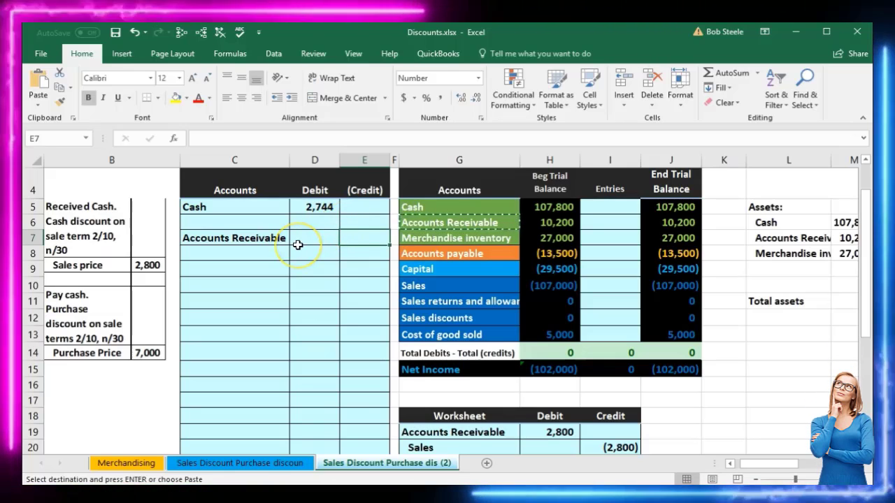
pyautogui.scroll(-1, 335, 294)
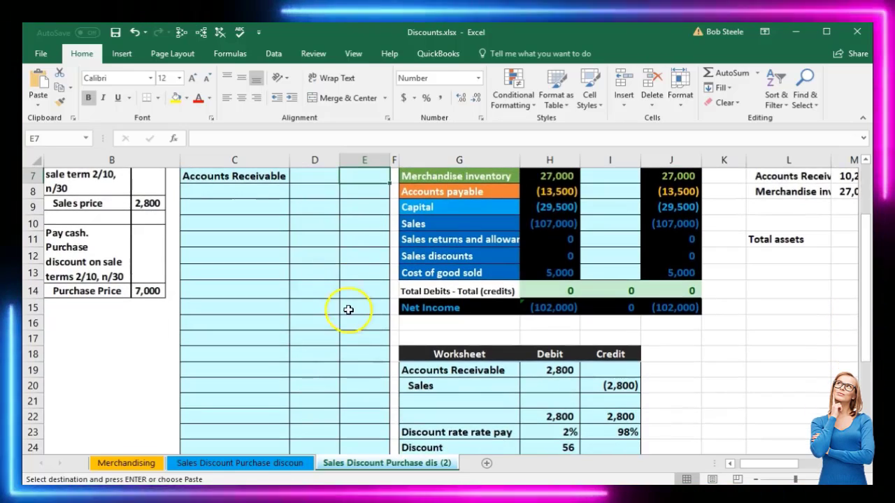
pyautogui.click(549, 371)
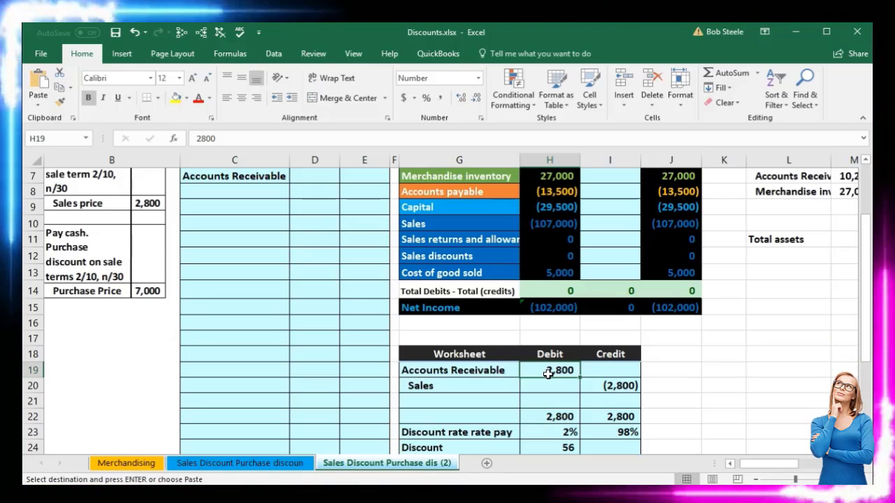
pyautogui.scroll(1, 549, 374)
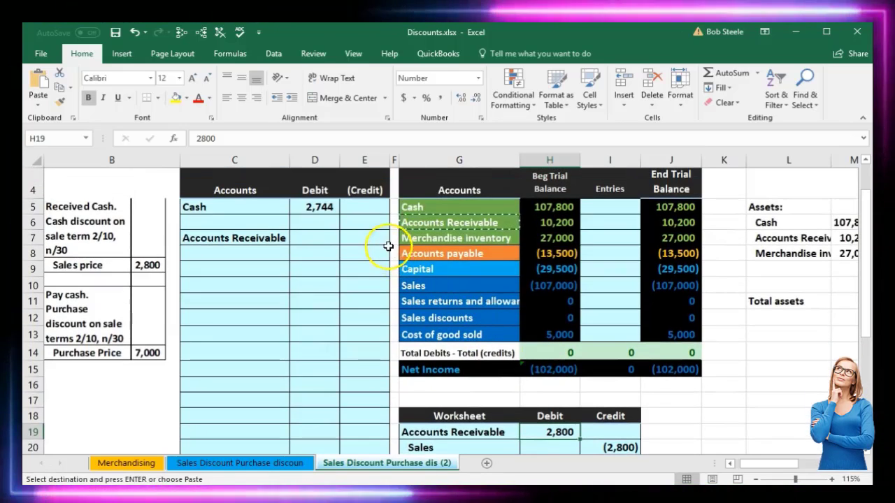
pyautogui.click(376, 239)
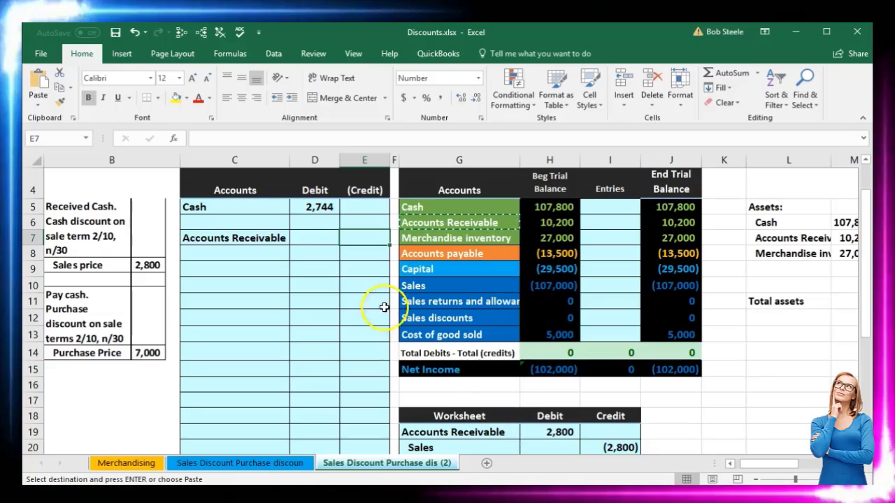
pyautogui.write('-')
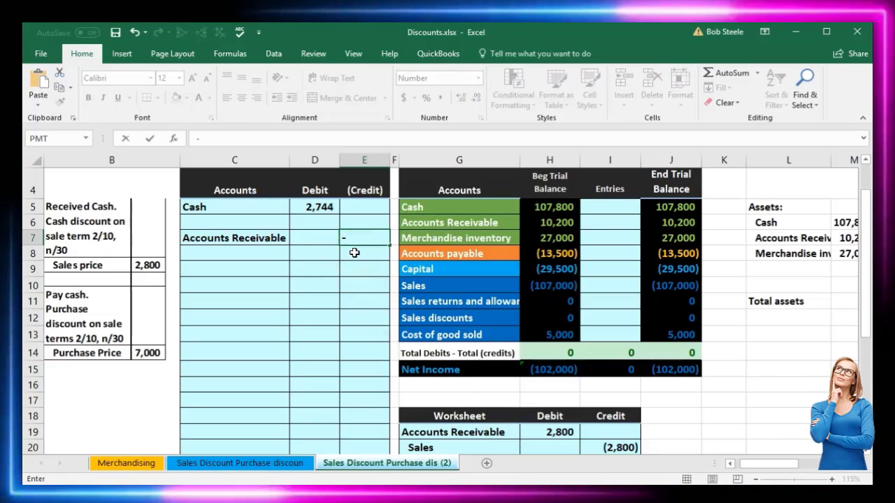
pyautogui.write('2800')
pyautogui.press('Return')
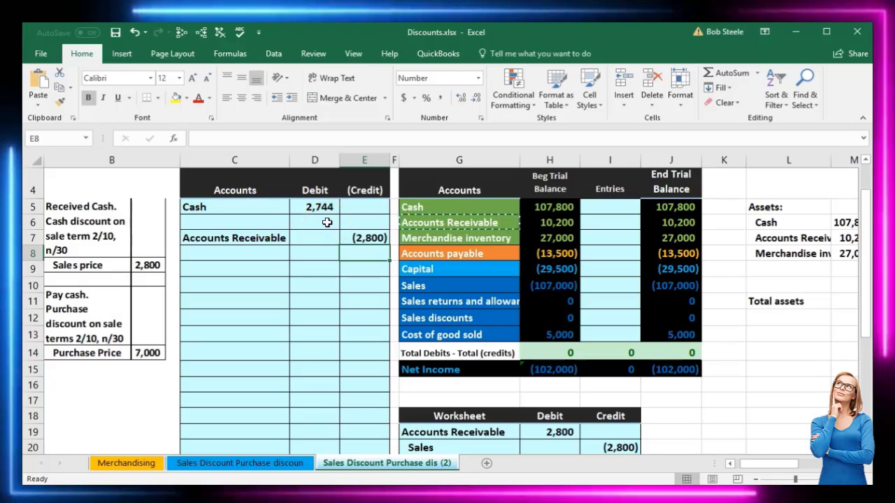
# Step: Calculate the discount debit in D6 of the journal entry with =2800-2744
pyautogui.click(326, 222)
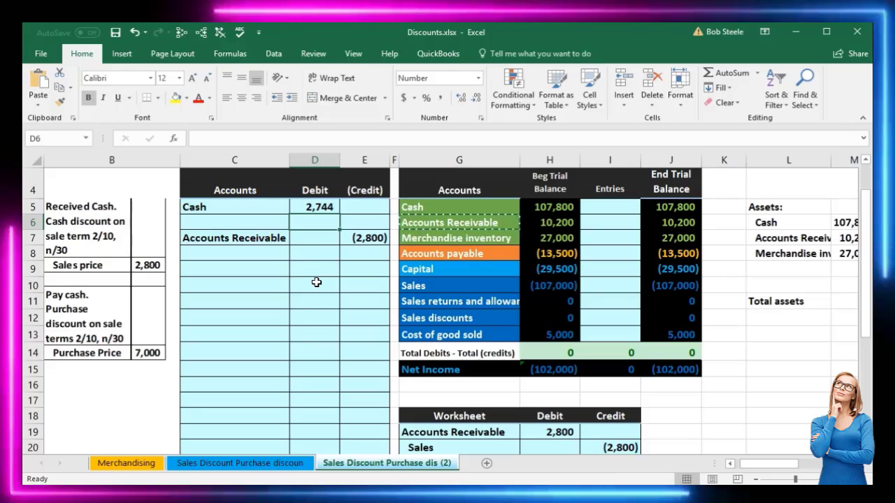
pyautogui.write('=2800-')
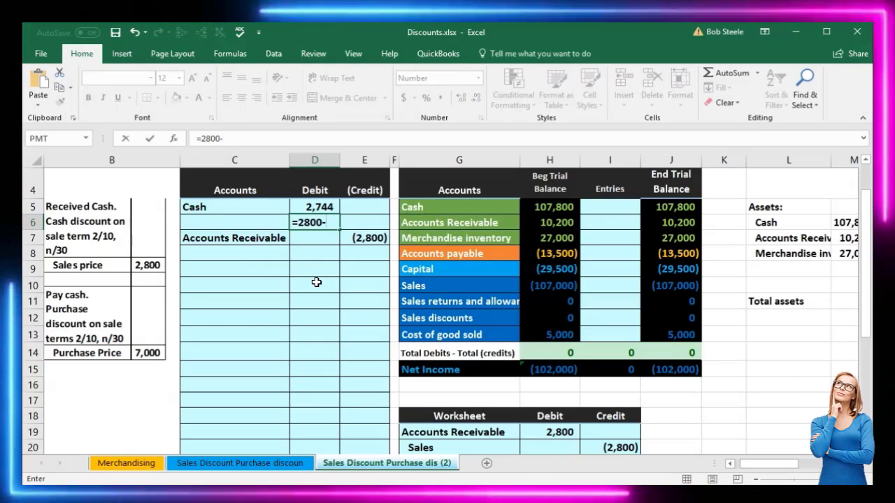
pyautogui.write('2744')
pyautogui.hotkey('ctrl', 'Return')
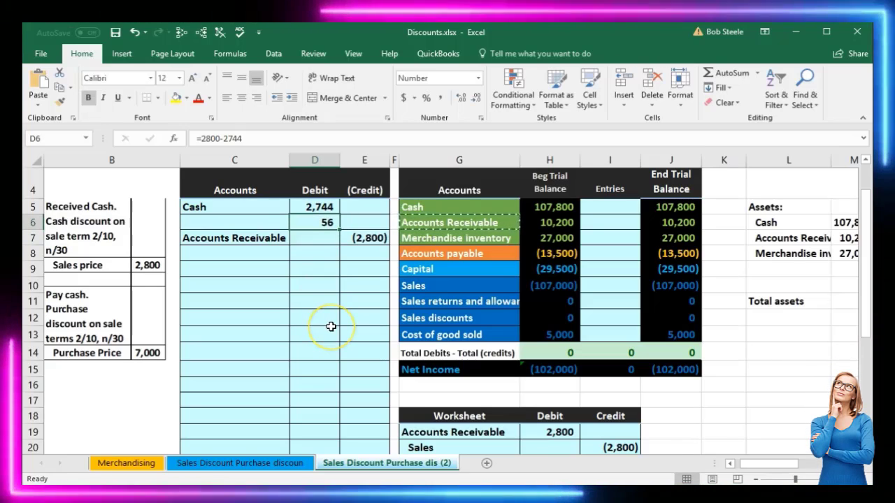
# Step: Compare the D6 debit with the worksheet's discount calculation, and check the two debits against the Accounts Receivable credit
pyautogui.scroll(-2, 330, 326)
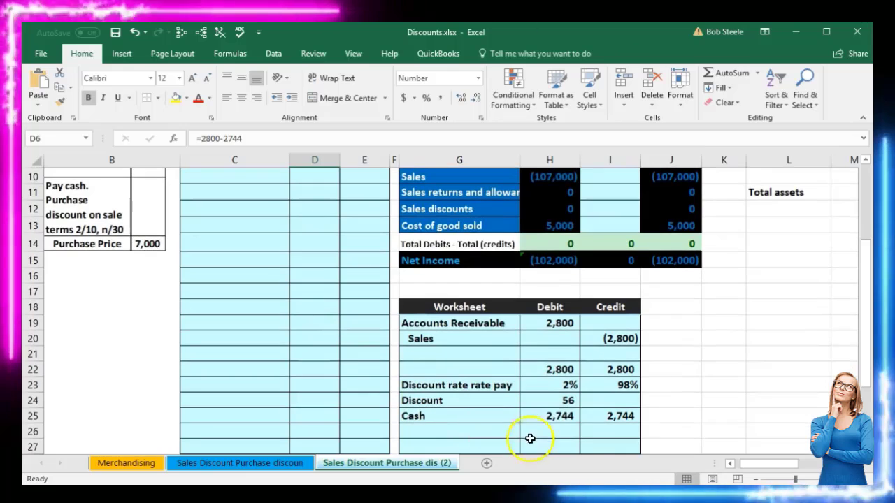
pyautogui.click(561, 400)
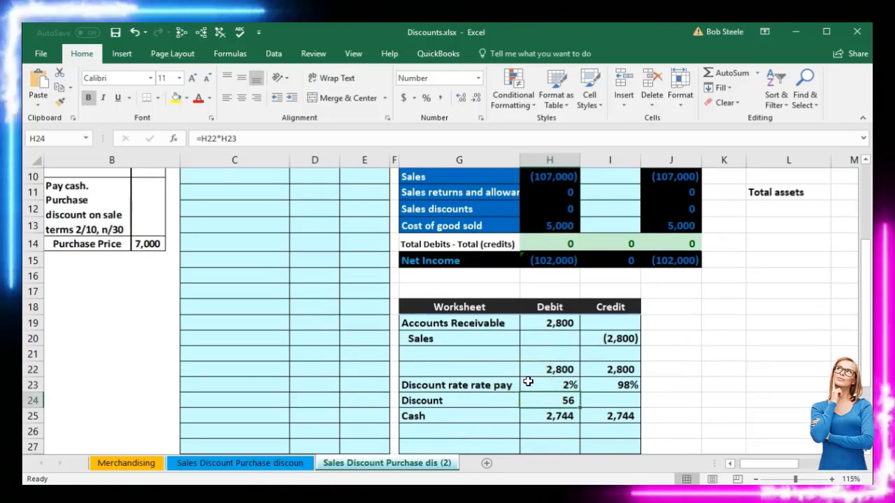
pyautogui.scroll(2, 522, 388)
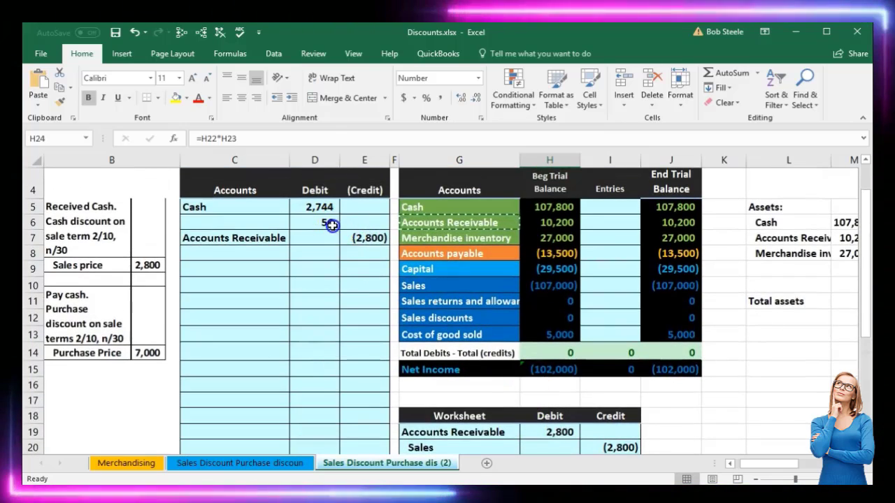
pyautogui.click(331, 225)
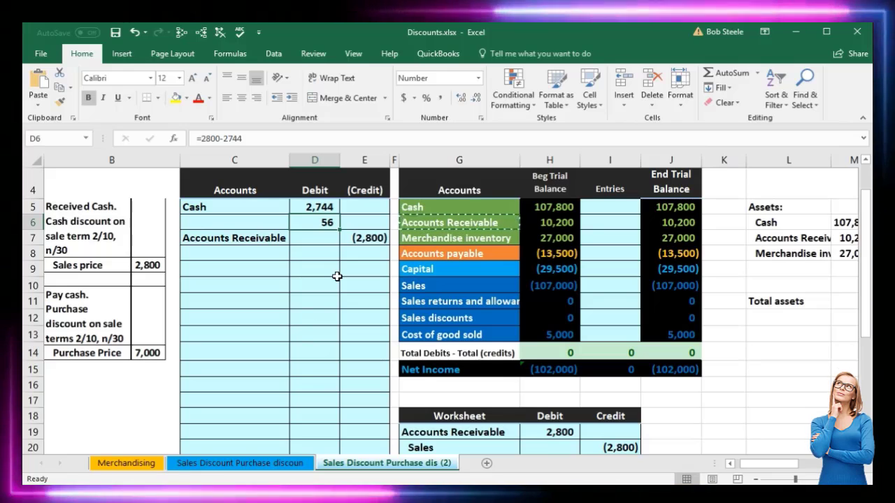
pyautogui.click(269, 208)
pyautogui.click(260, 236)
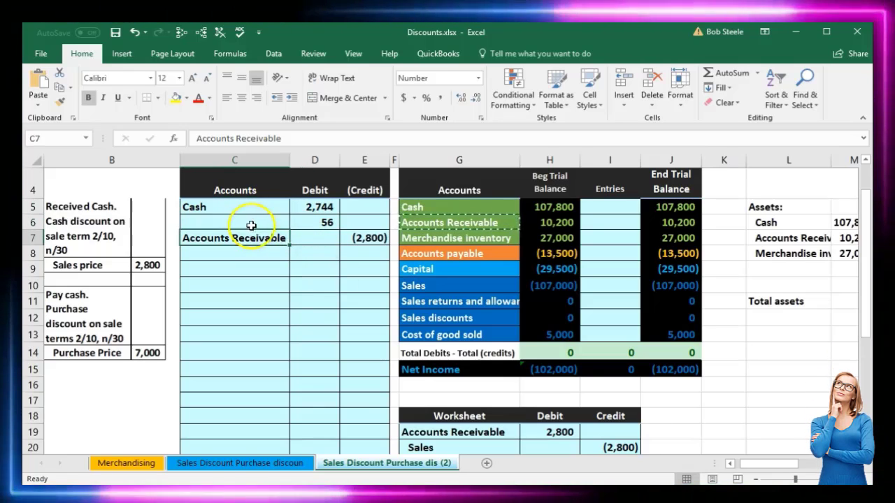
pyautogui.click(250, 225)
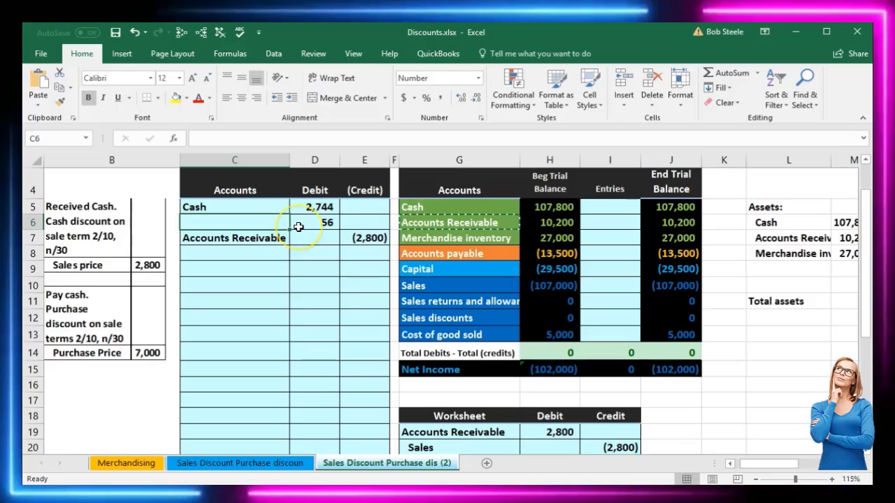
pyautogui.moveTo(311, 206); pyautogui.dragTo(310, 221)
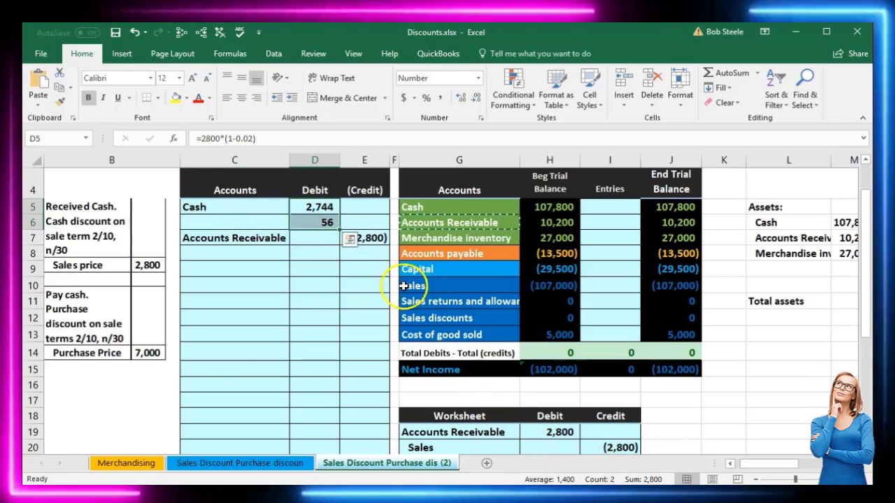
pyautogui.click(375, 238)
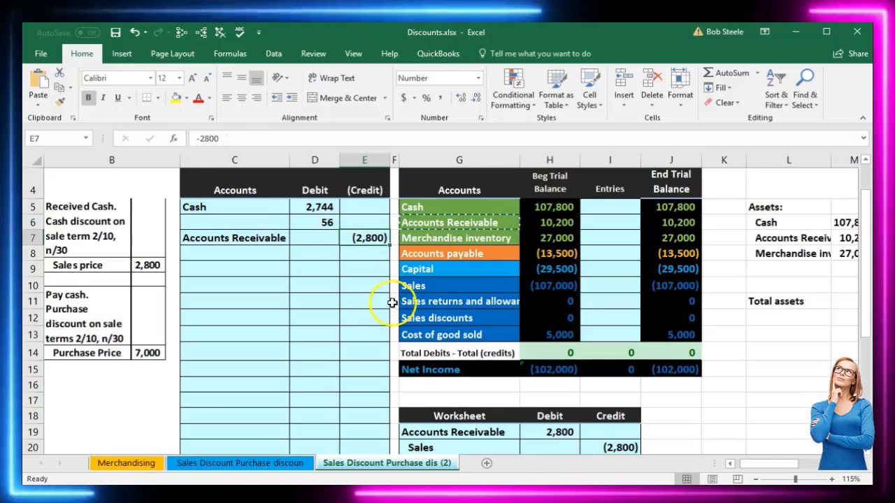
# Step: Review the Sales discounts and Sales accounts in the trial balance alongside the original Sales credit in the worksheet
pyautogui.click(427, 318)
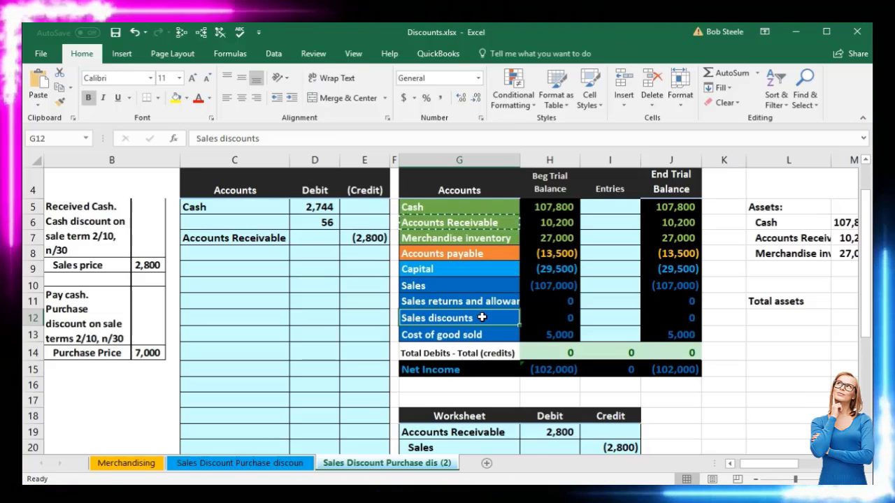
pyautogui.click(534, 285)
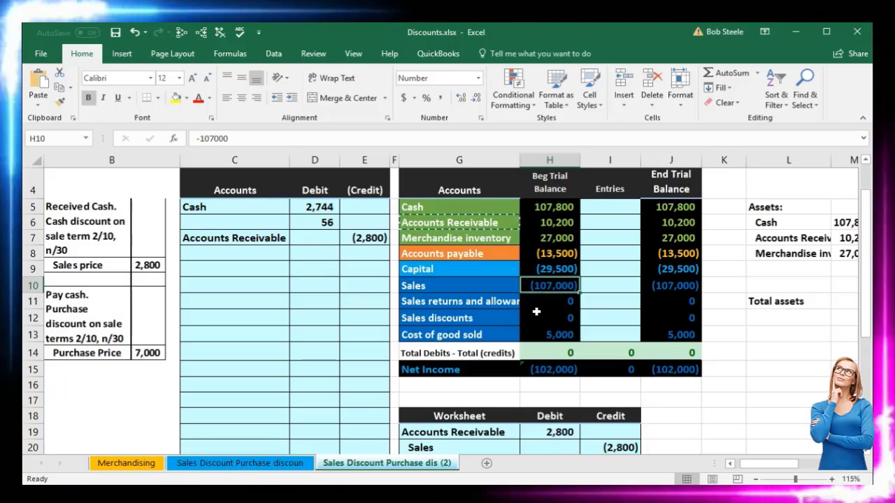
pyautogui.scroll(-1, 536, 312)
pyautogui.scroll(-1, 536, 312)
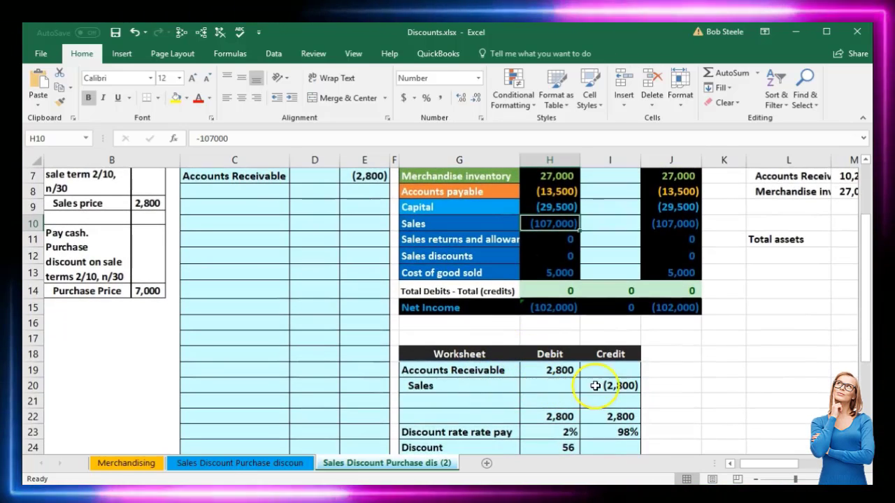
pyautogui.click(602, 383)
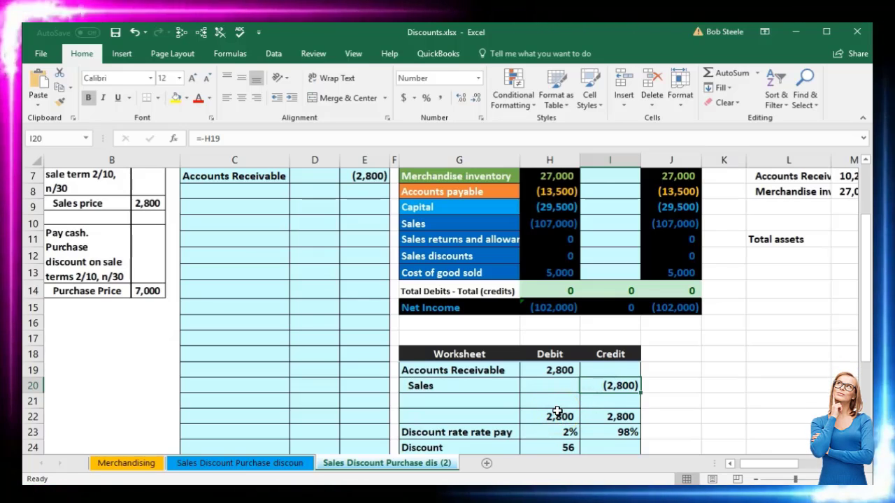
pyautogui.scroll(1, 556, 402)
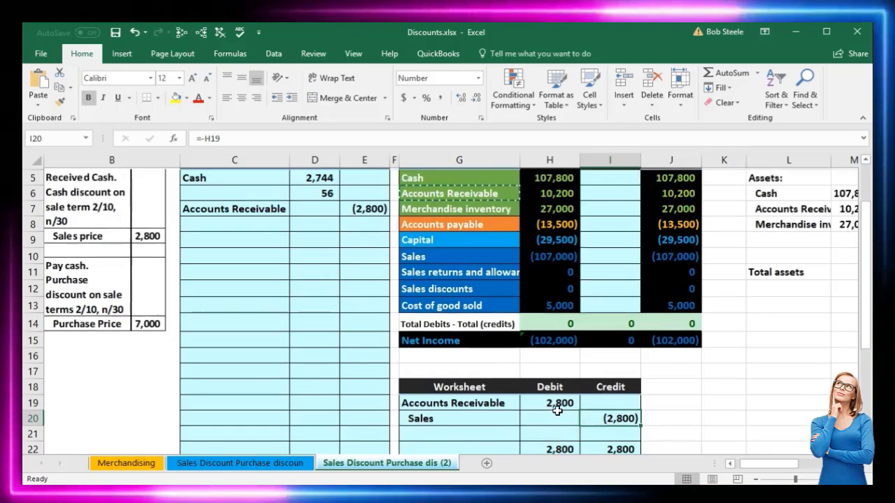
pyautogui.click(551, 287)
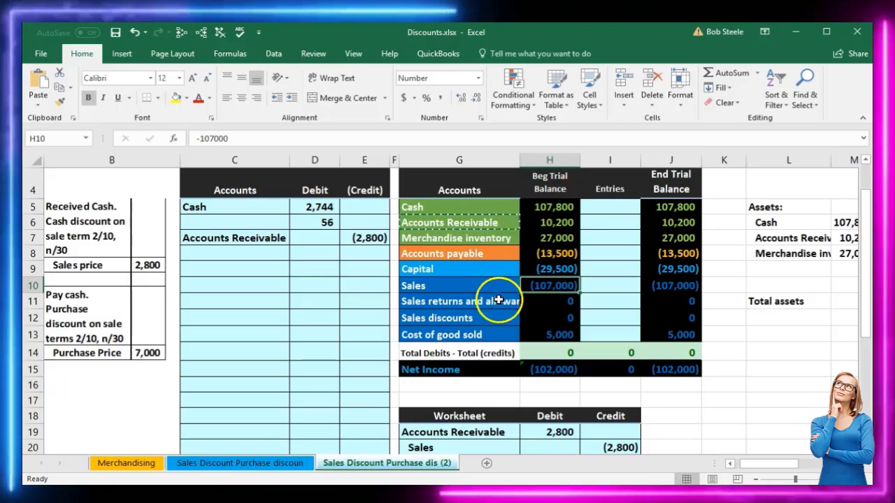
# Step: Copy the Sales discounts account name from G12 and paste it as a value into C6 of the journal entry
pyautogui.click(497, 317)
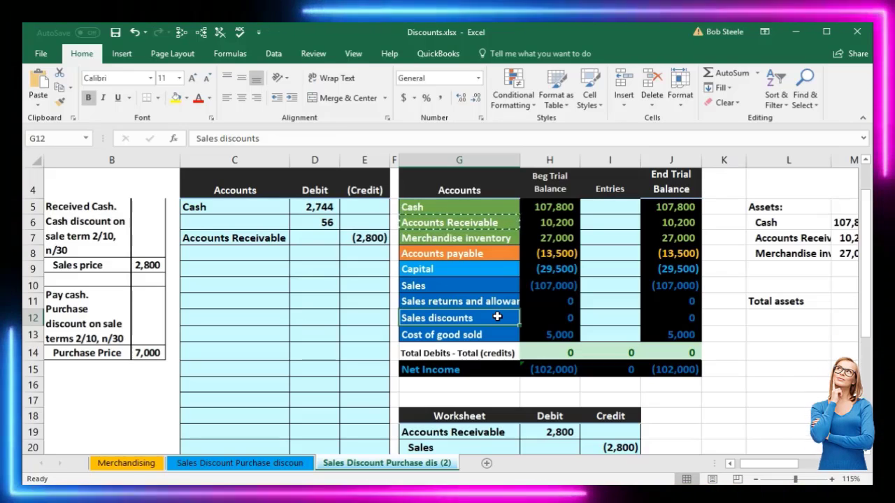
pyautogui.rightClick(497, 316)
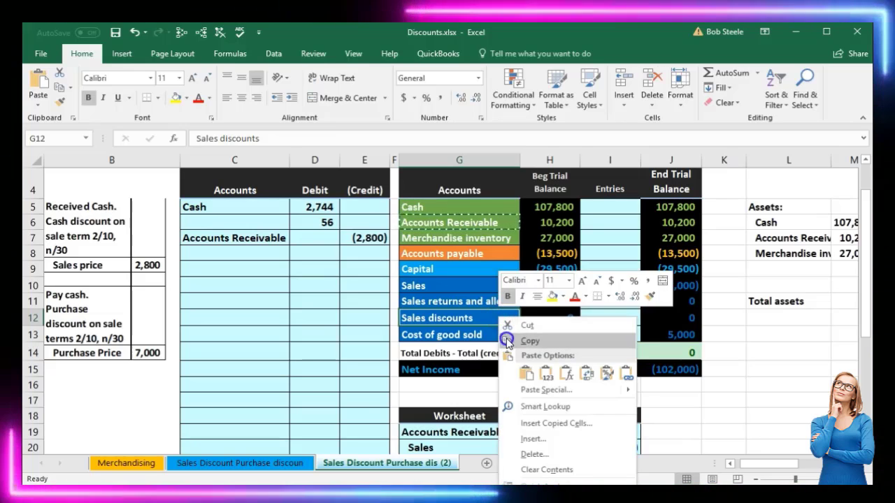
pyautogui.click(510, 341)
pyautogui.click(225, 222)
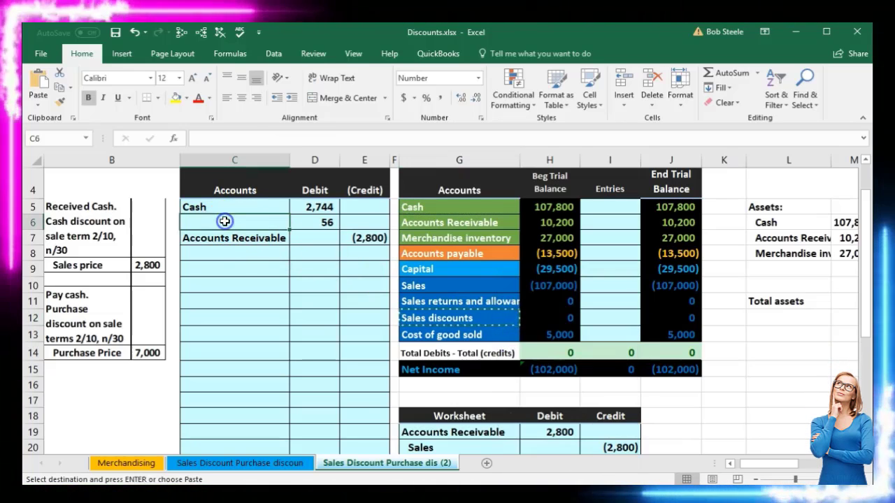
pyautogui.rightClick(225, 222)
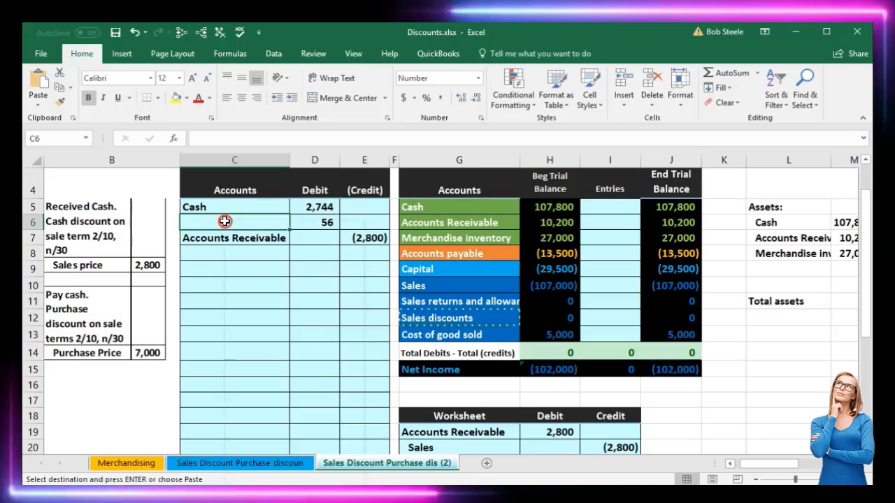
pyautogui.click(255, 278)
pyautogui.click(267, 281)
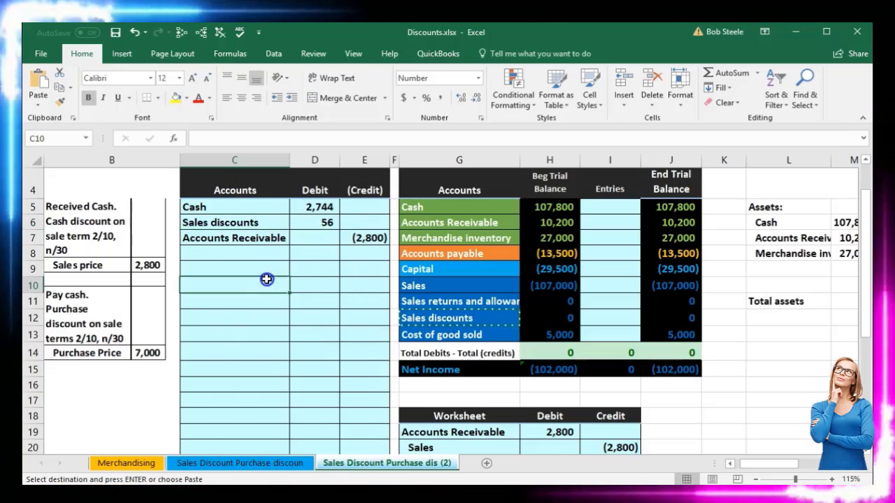
# Step: Check that the amounts in D5:E7 balance and indent the Accounts Receivable account name in C7
pyautogui.moveTo(306, 206); pyautogui.dragTo(343, 238)
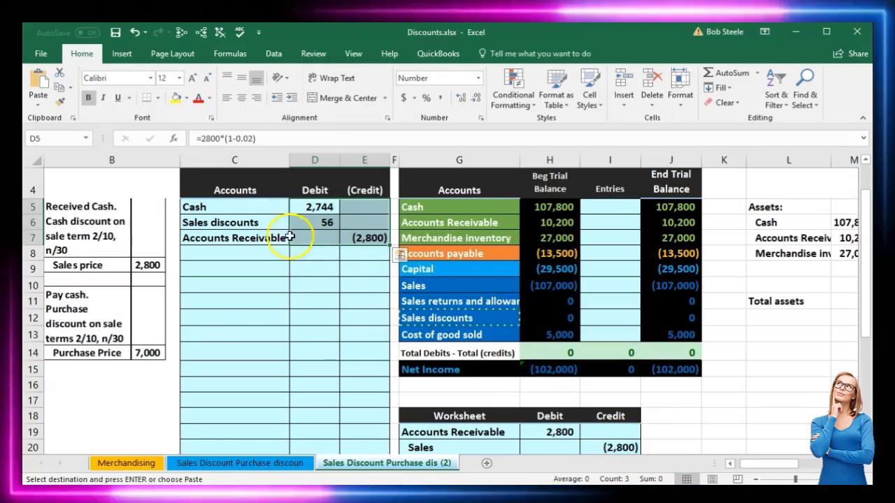
pyautogui.click(252, 235)
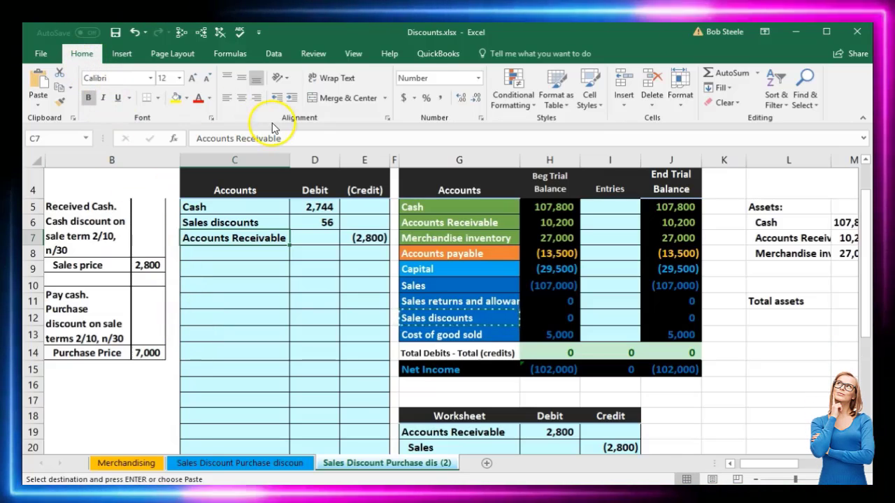
pyautogui.click(290, 100)
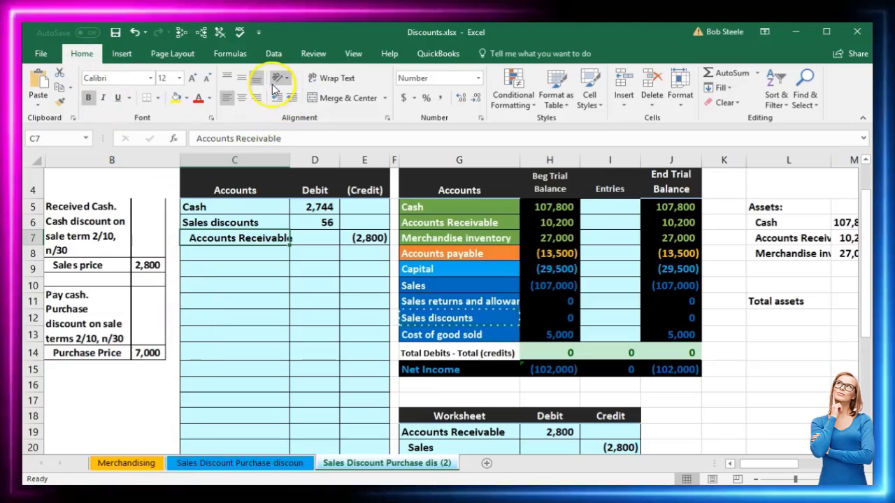
pyautogui.click(305, 240)
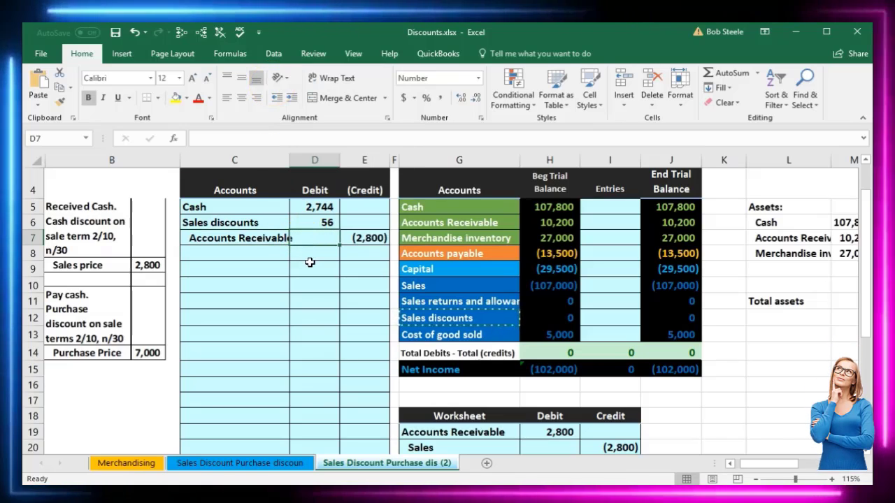
# Step: Post the Cash debit to the trial balance by linking its Entries cell I5 to D5
pyautogui.moveTo(244, 206); pyautogui.dragTo(299, 202)
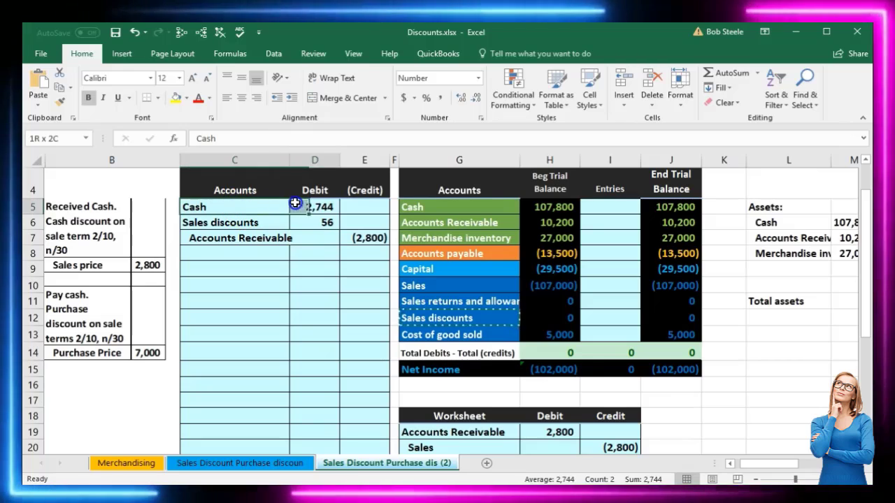
pyautogui.click(447, 206)
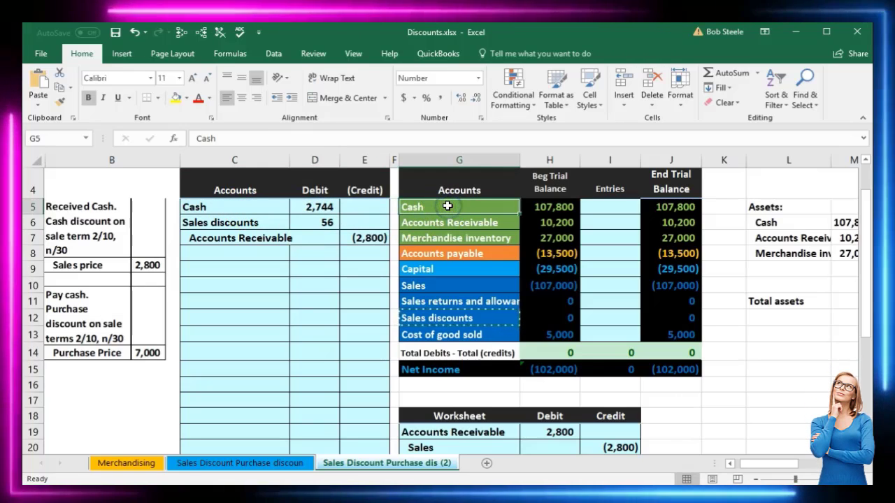
pyautogui.click(599, 207)
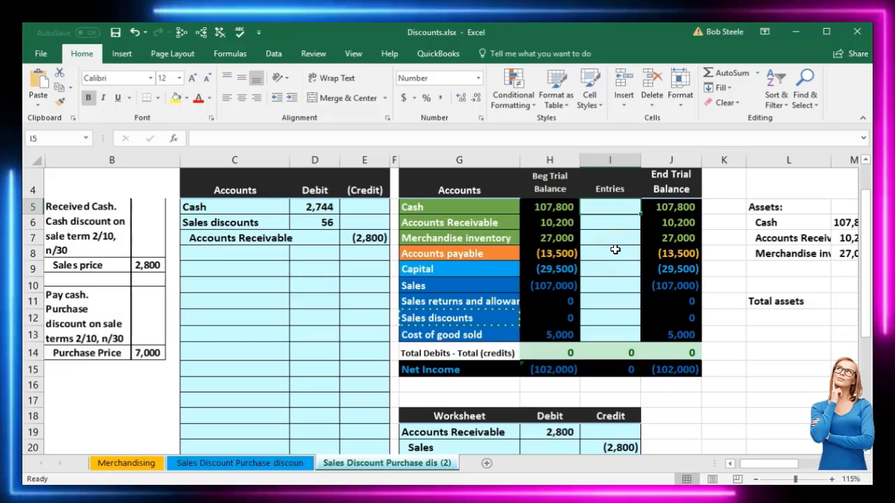
pyautogui.write('=')
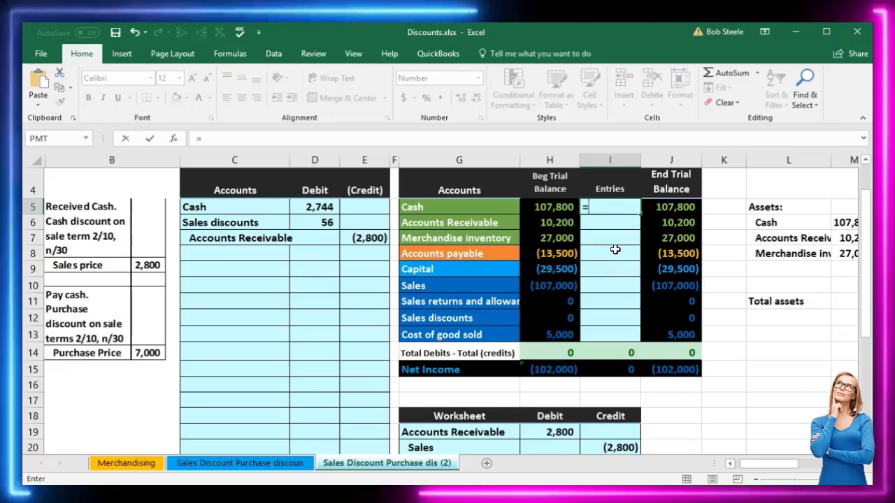
pyautogui.click(315, 207)
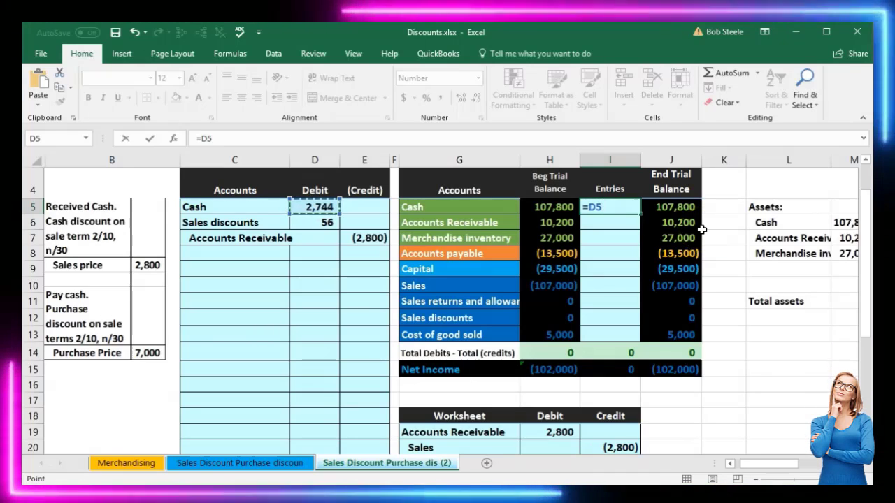
pyautogui.press('Return')
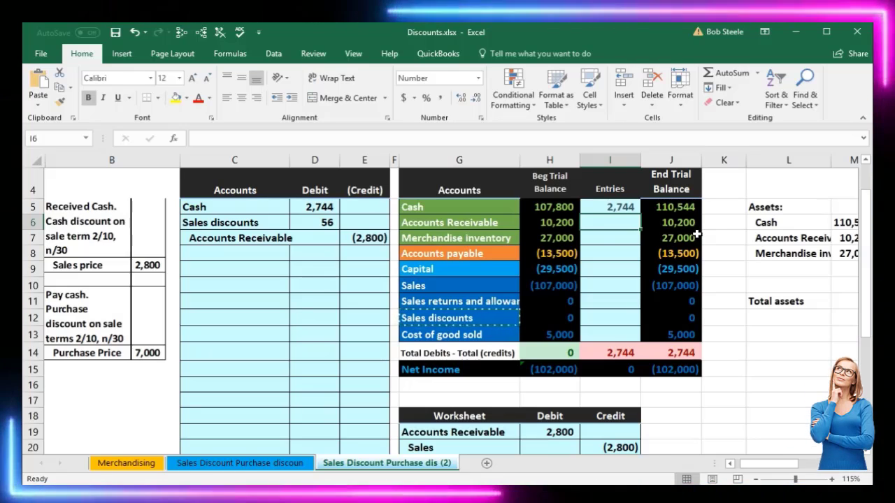
# Step: Post the Sales discounts debit to the trial balance by linking its Entries cell I12 to D6
pyautogui.moveTo(260, 225); pyautogui.dragTo(291, 224)
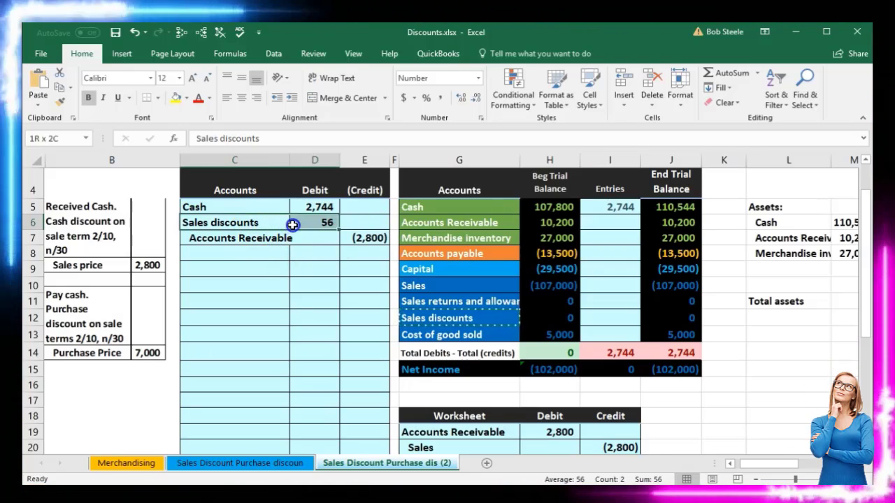
pyautogui.click(434, 316)
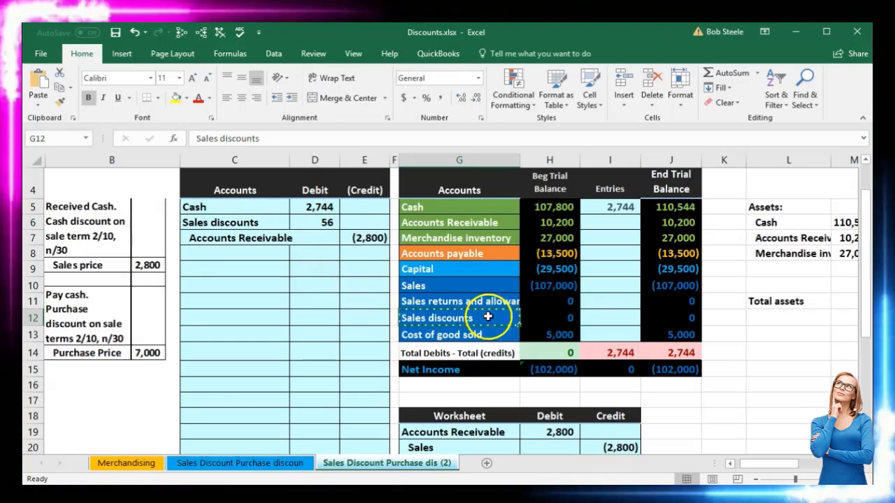
pyautogui.click(605, 315)
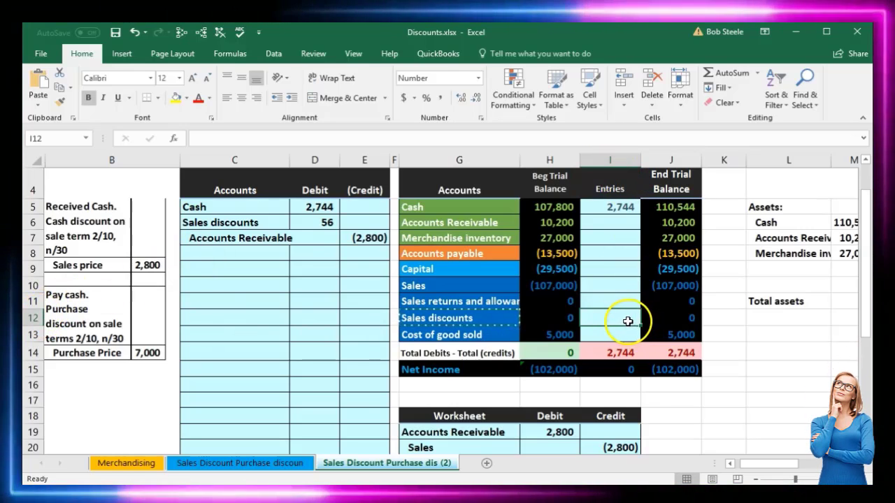
pyautogui.write('=')
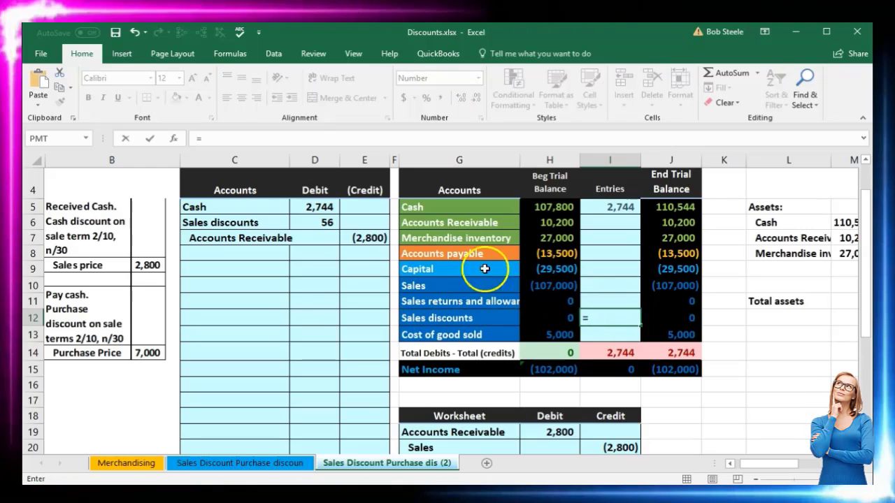
pyautogui.click(315, 225)
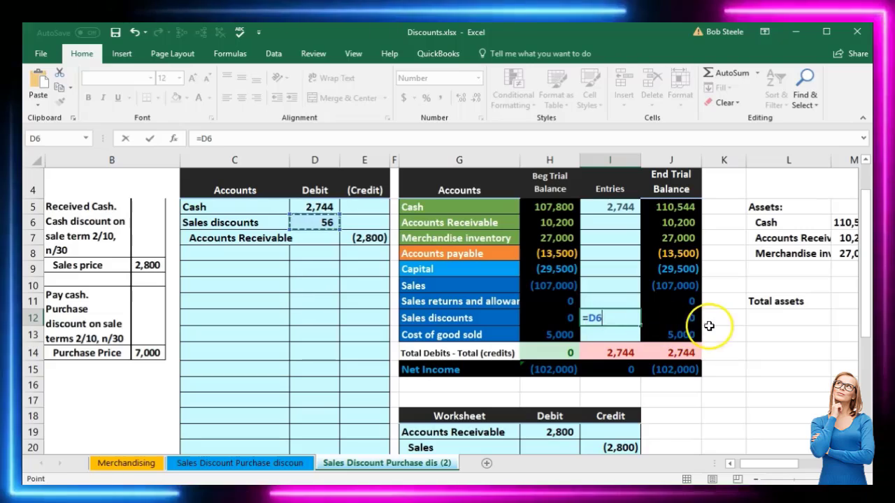
pyautogui.press('Return')
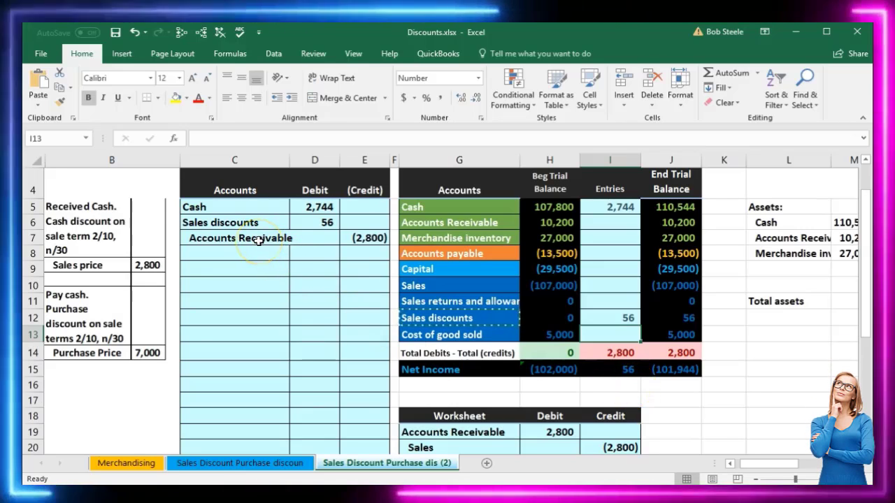
# Step: Post the Accounts Receivable credit to the trial balance by linking its Entries cell I6 to E7
pyautogui.moveTo(258, 240); pyautogui.dragTo(355, 238)
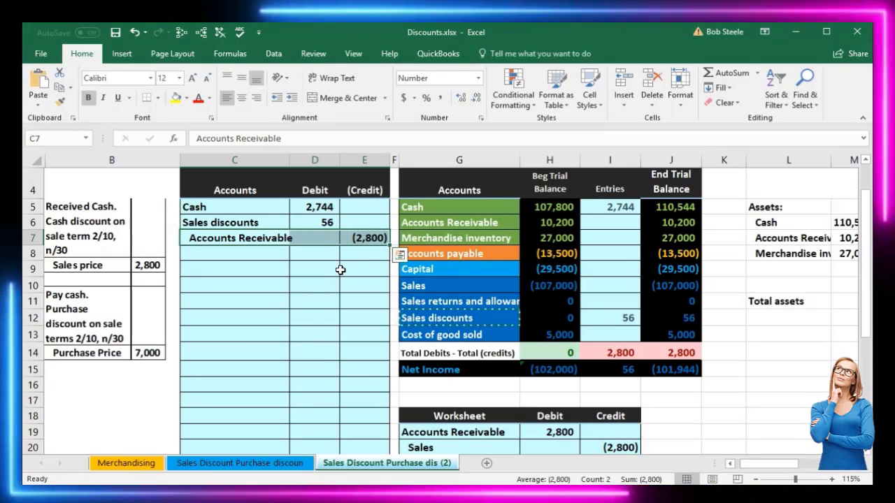
pyautogui.moveTo(474, 223); pyautogui.dragTo(522, 216)
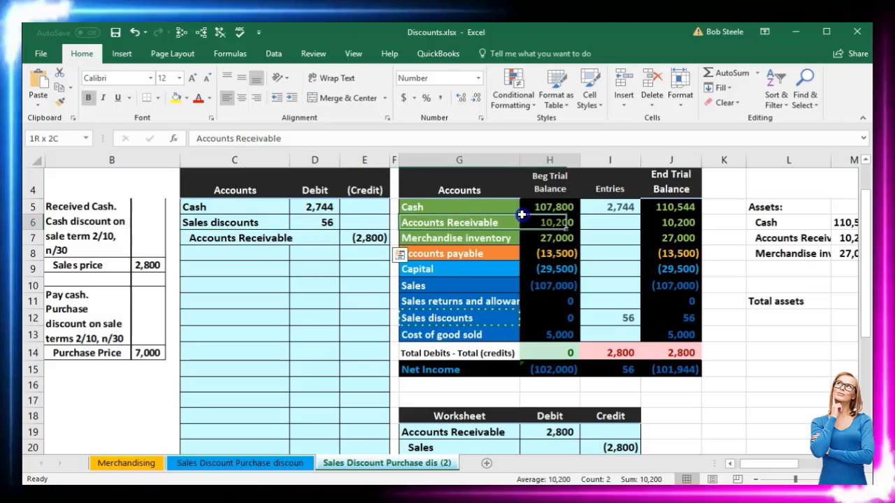
pyautogui.click(617, 223)
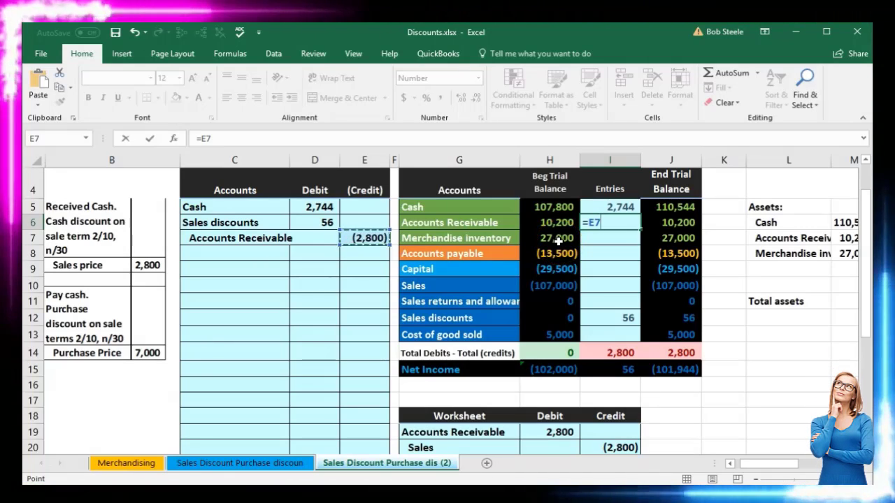
pyautogui.press('Return')
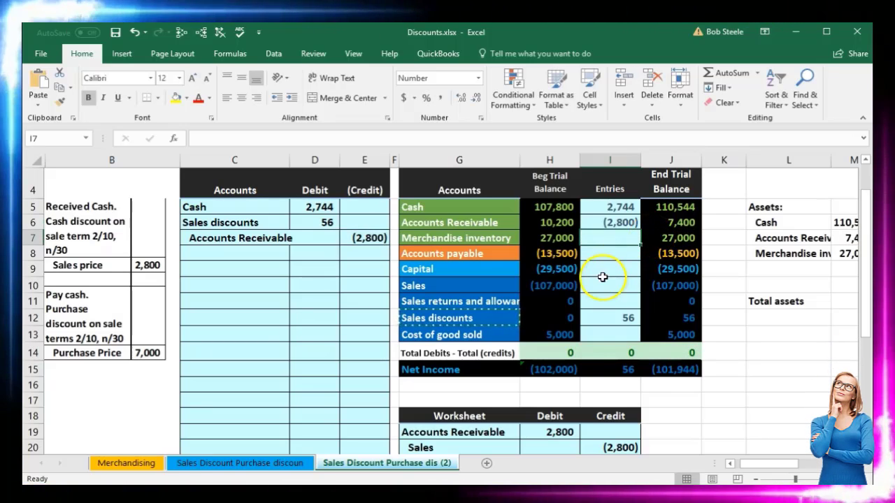
# Step: Copy the number formatting of the worksheet amounts in H22:I22 onto the discount and pay rates in H23:I23 with Format Painter
pyautogui.scroll(-2, 567, 308)
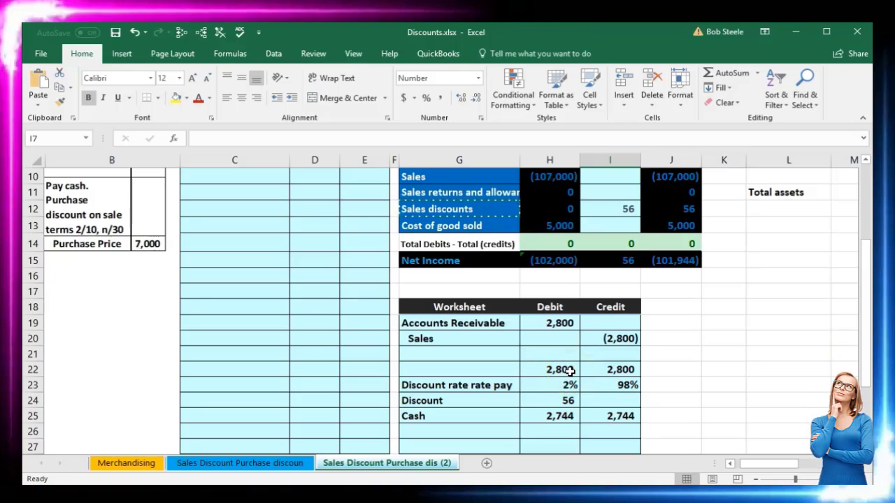
pyautogui.moveTo(569, 371); pyautogui.dragTo(593, 371)
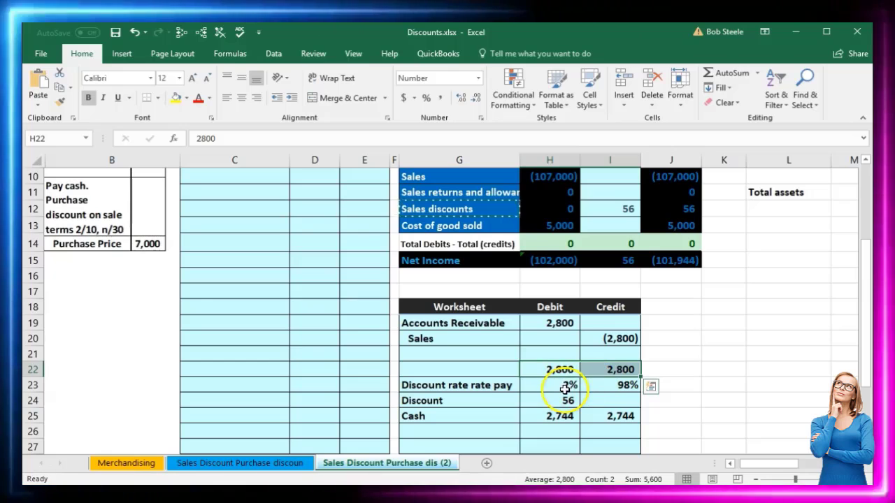
pyautogui.click(570, 385)
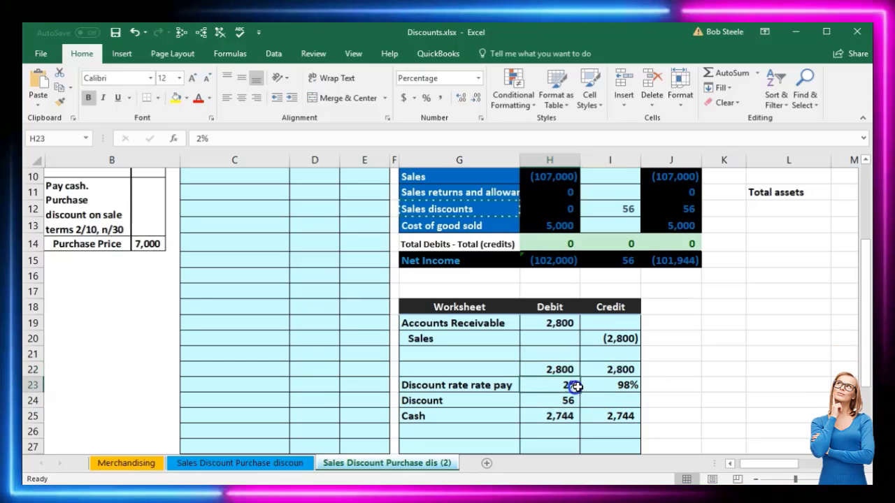
pyautogui.click(609, 386)
pyautogui.click(569, 385)
pyautogui.moveTo(560, 371); pyautogui.dragTo(586, 372)
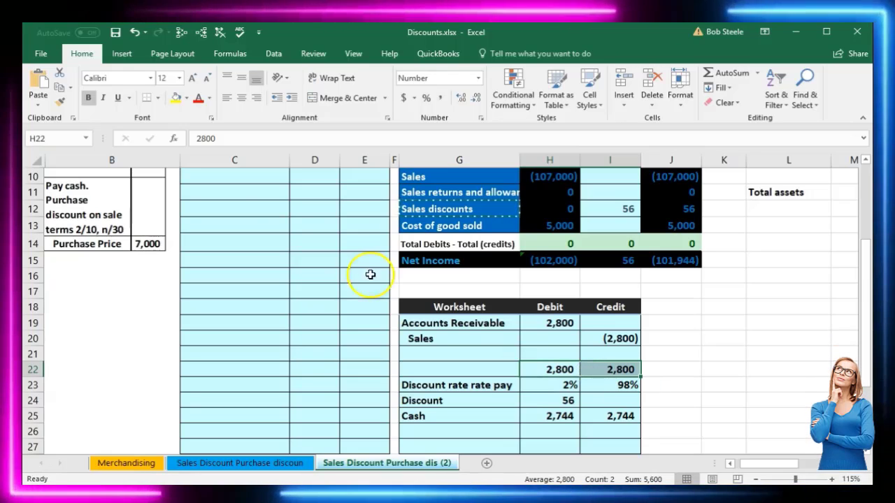
pyautogui.click(61, 104)
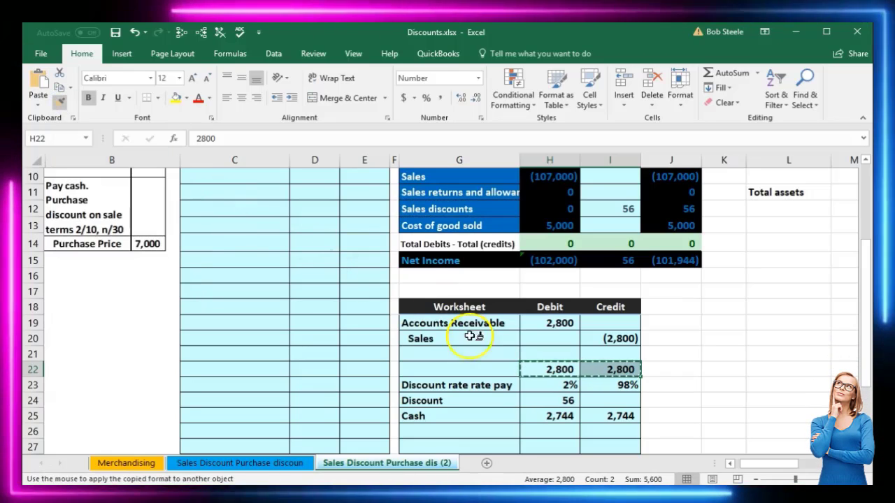
pyautogui.moveTo(541, 385); pyautogui.dragTo(609, 385)
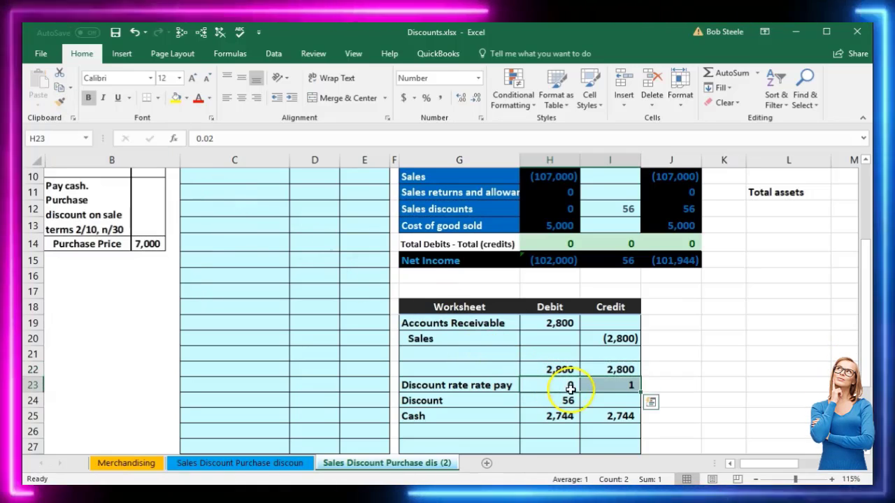
# Step: Clear the sales discount calculation from worksheet cells G19:I25
pyautogui.click(594, 411)
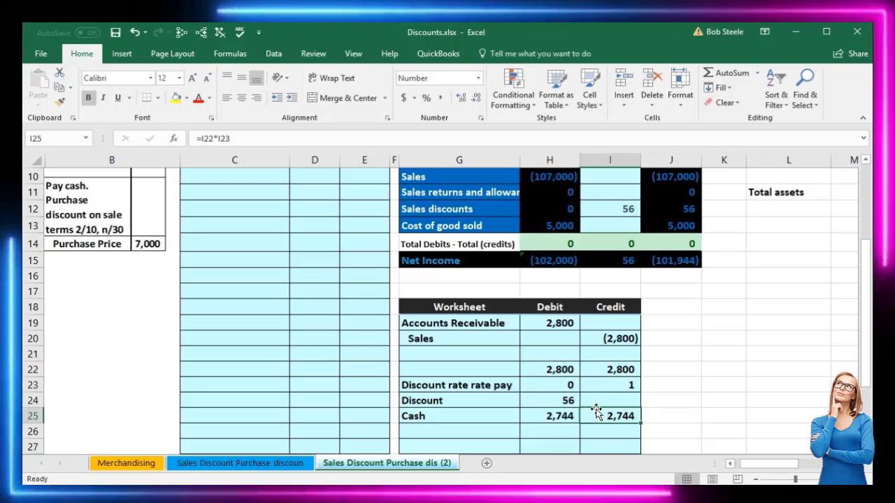
pyautogui.moveTo(468, 323); pyautogui.dragTo(596, 417)
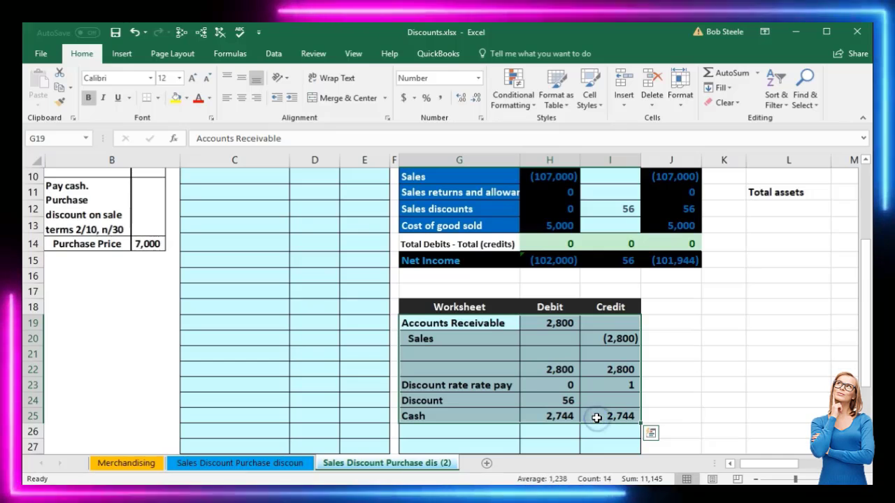
pyautogui.press('Delete')
pyautogui.click(291, 318)
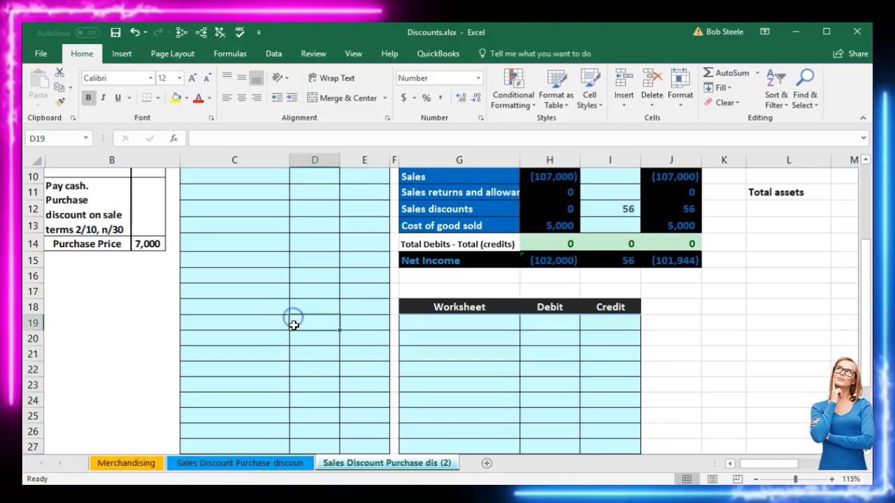
pyautogui.scroll(1, 293, 325)
pyautogui.scroll(1, 293, 325)
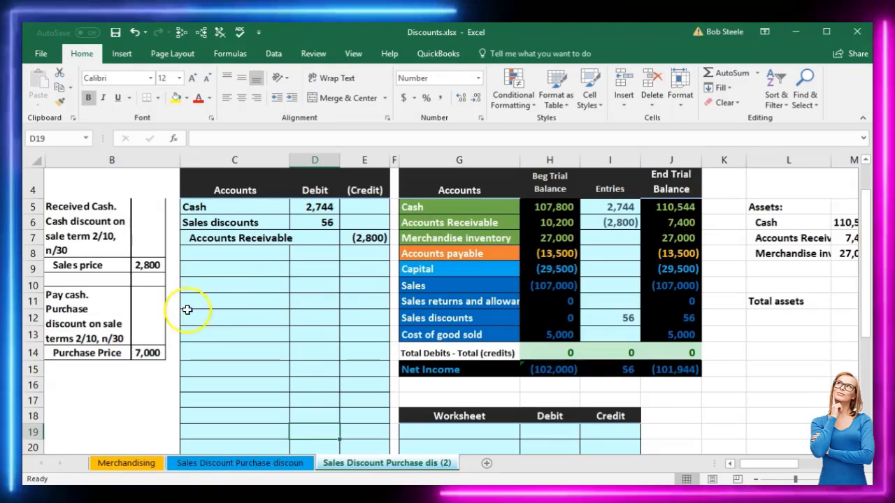
pyautogui.click(234, 314)
pyautogui.scroll(-1, 234, 314)
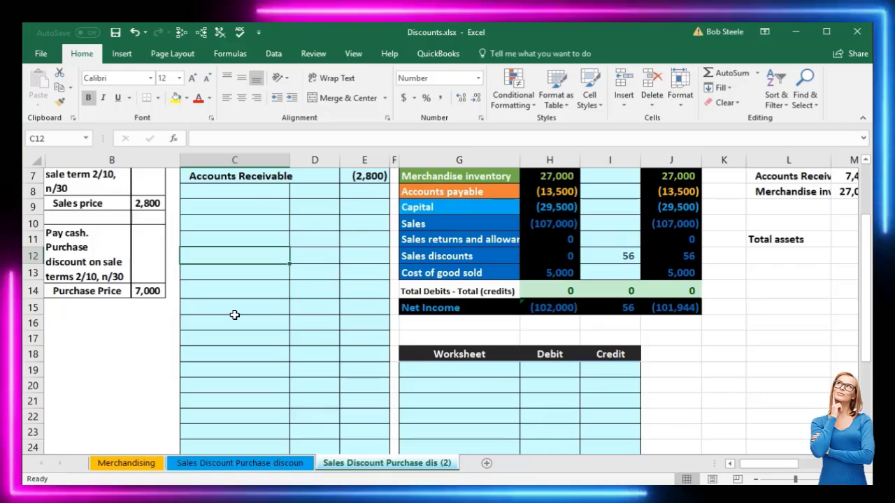
pyautogui.scroll(1, 234, 315)
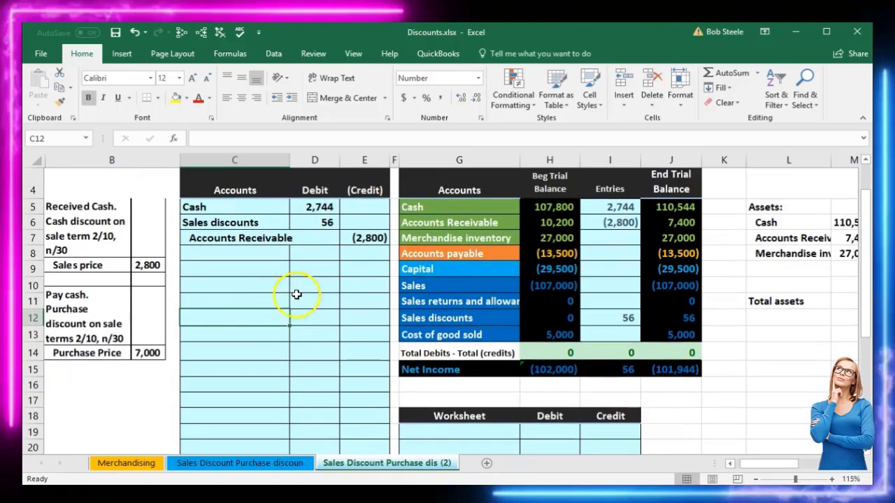
# Step: Copy the Merchandise inventory account name from G7 and paste it as a value into worksheet cell G19
pyautogui.click(435, 239)
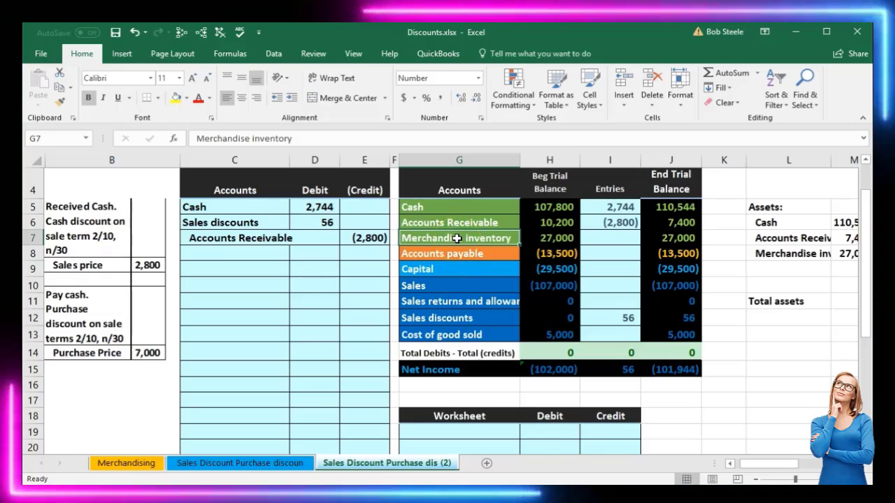
pyautogui.click(538, 238)
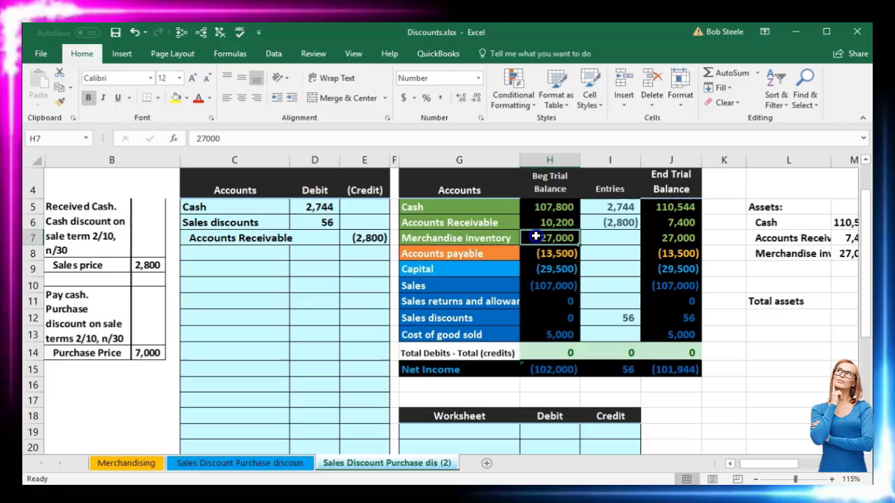
pyautogui.click(494, 239)
pyautogui.rightClick(494, 240)
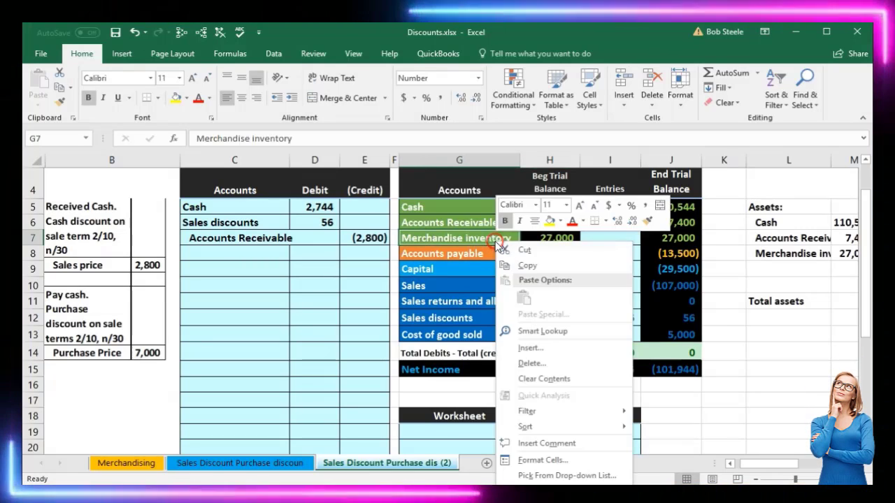
pyautogui.click(515, 266)
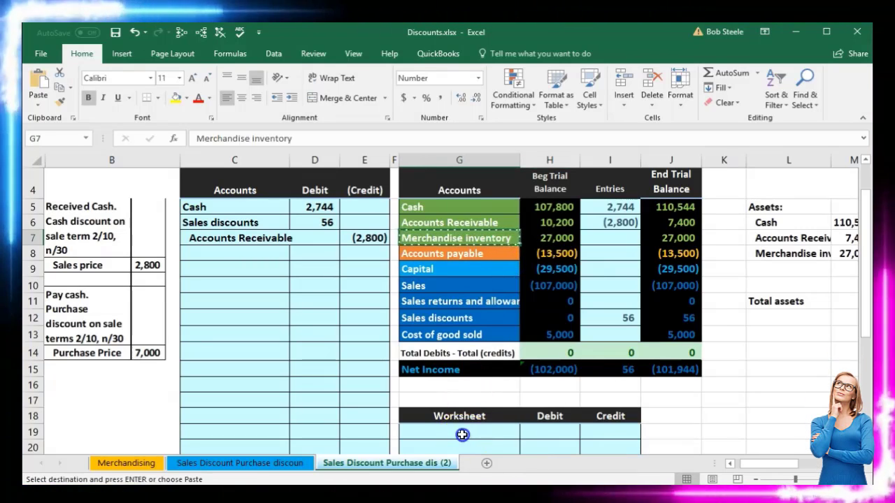
pyautogui.click(462, 435)
pyautogui.scroll(-1, 460, 426)
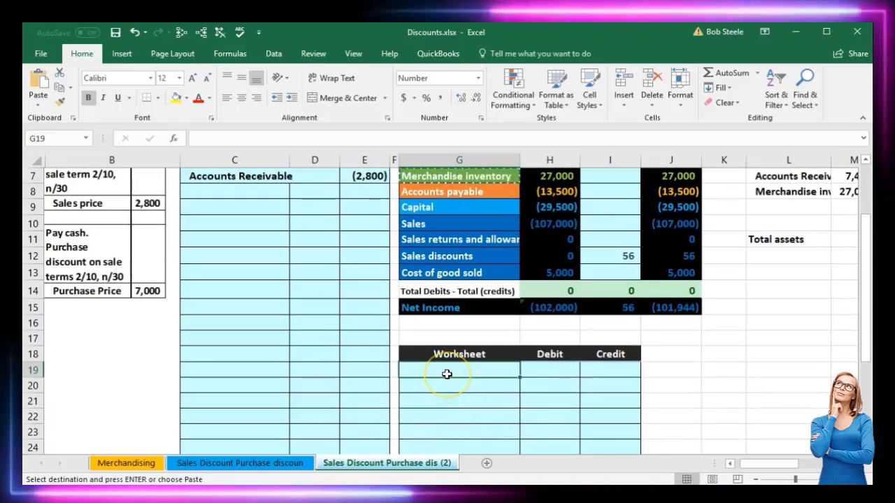
pyautogui.rightClick(447, 376)
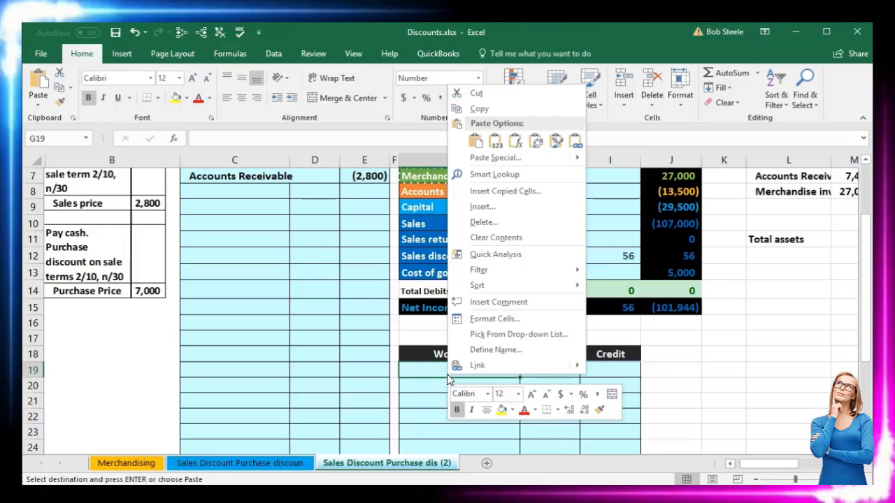
pyautogui.click(494, 140)
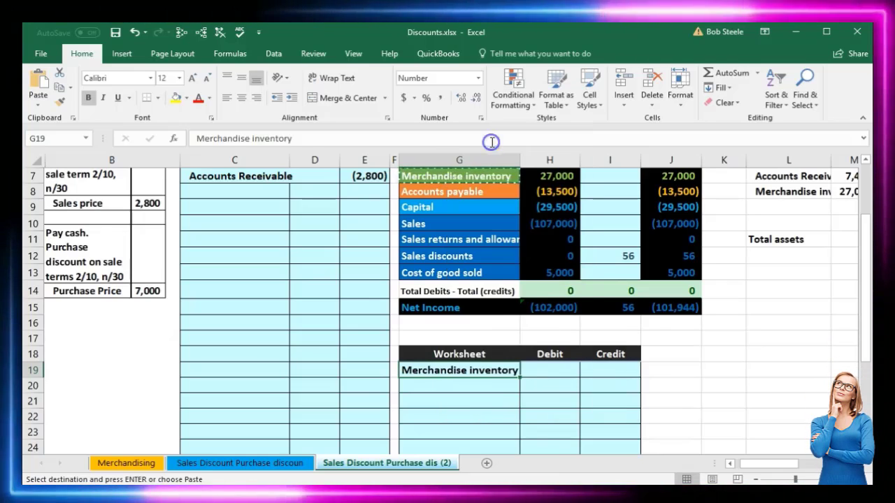
# Step: Enter a 7,000 debit for Merchandise inventory in H19 and the matching credit in I20 with the formula -H19
pyautogui.click(541, 371)
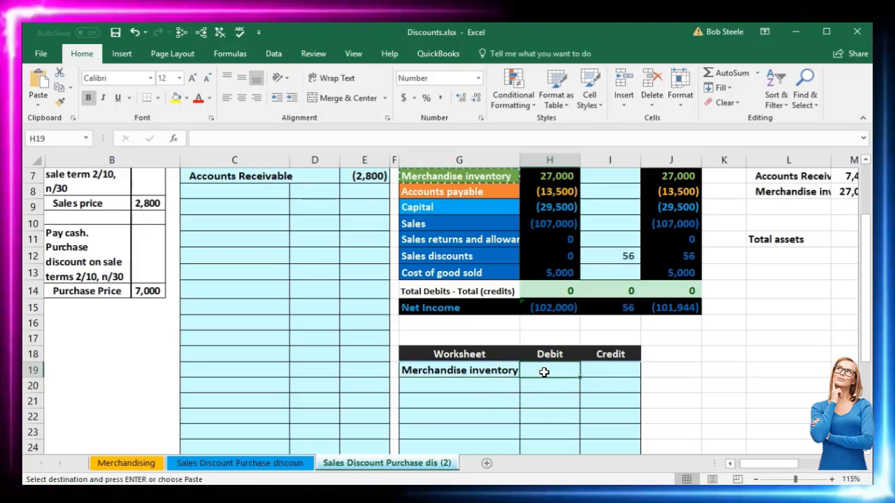
pyautogui.write('7,')
pyautogui.write('000')
pyautogui.press('Return')
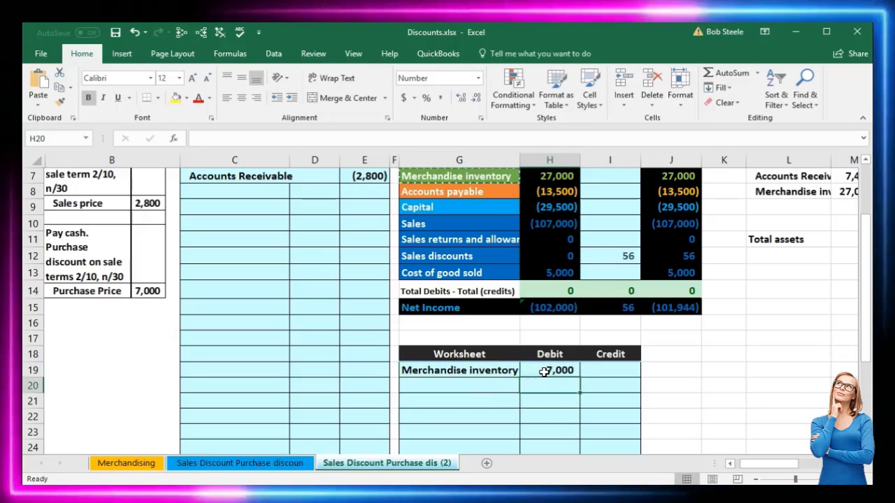
pyautogui.press('Right')
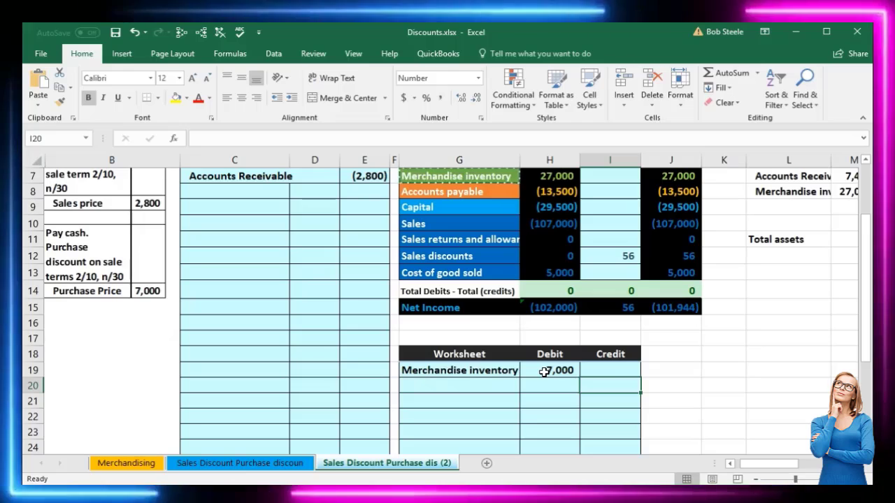
pyautogui.write('-')
pyautogui.click(544, 372)
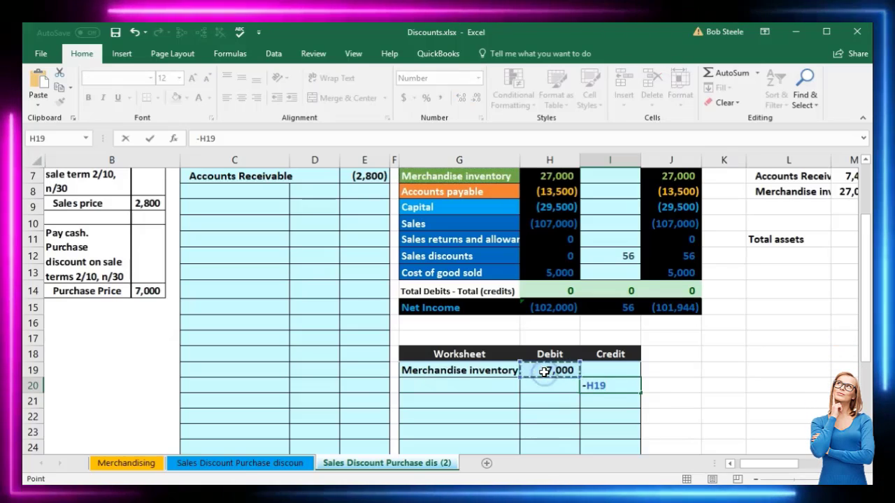
pyautogui.press('Return')
# Step: Copy the Accounts payable account name from G8 and paste it as a value into worksheet cell G20
pyautogui.scroll(1, 544, 372)
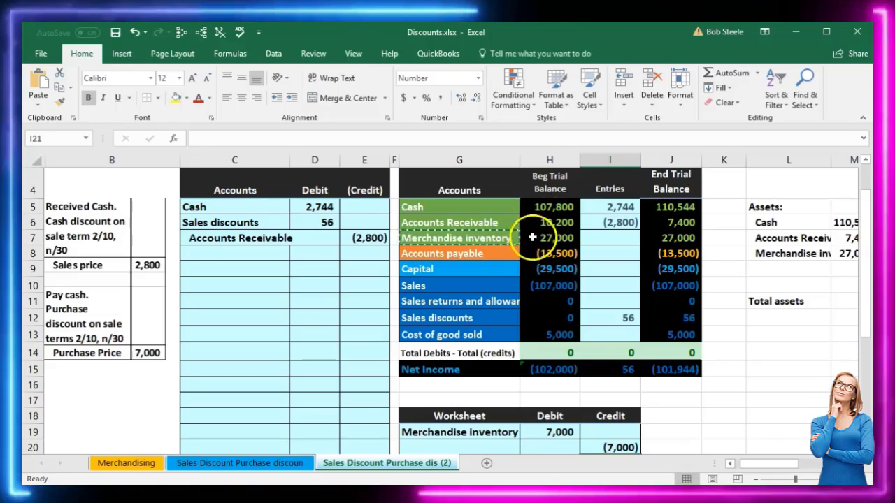
pyautogui.click(509, 253)
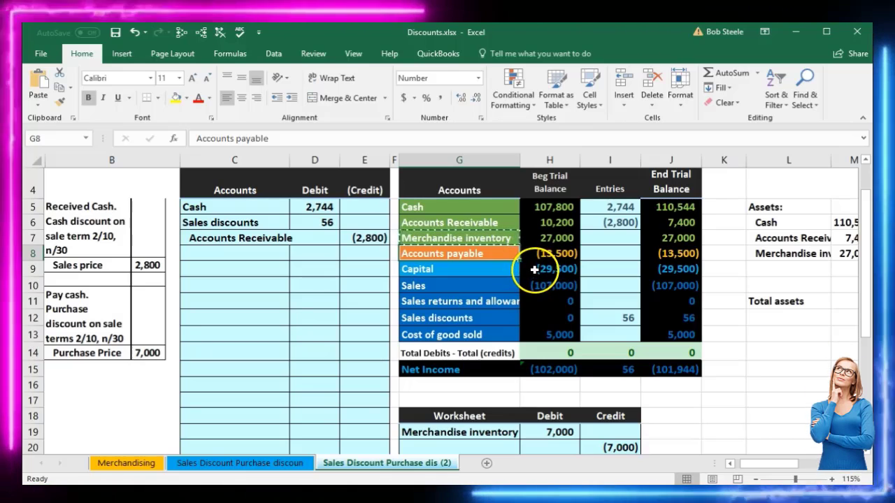
pyautogui.scroll(-1, 526, 269)
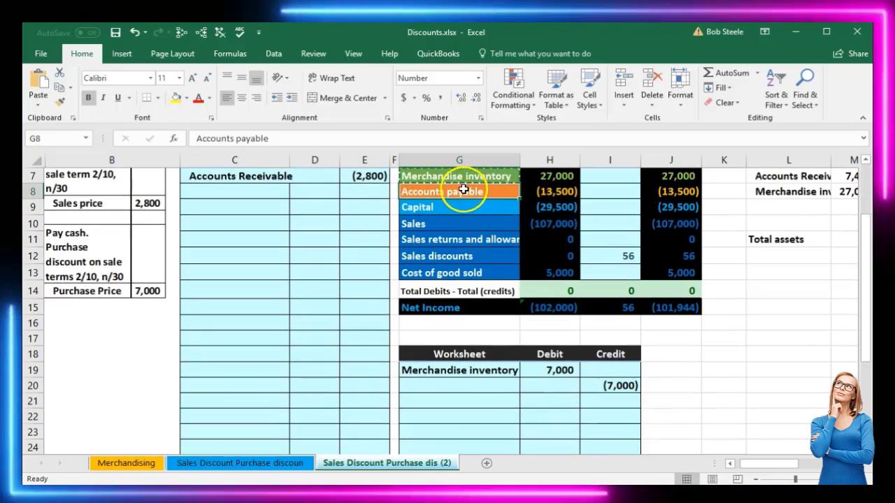
pyautogui.rightClick(463, 191)
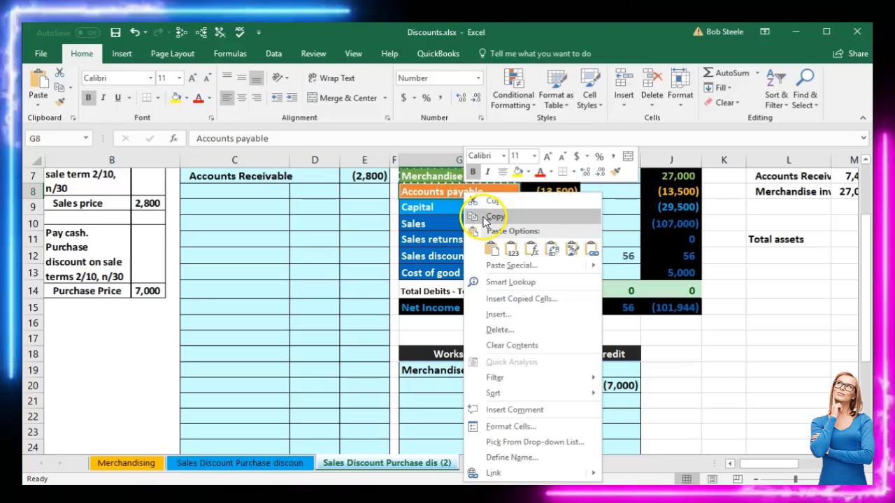
pyautogui.click(490, 216)
pyautogui.click(443, 386)
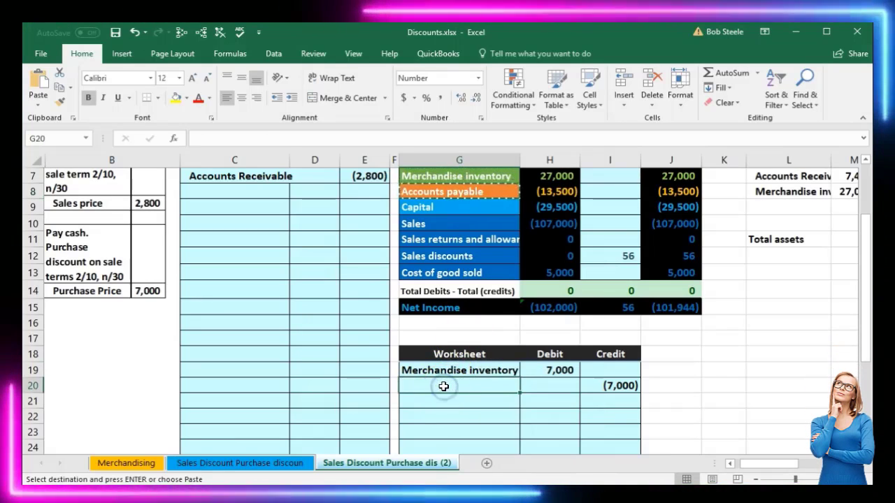
pyautogui.rightClick(444, 385)
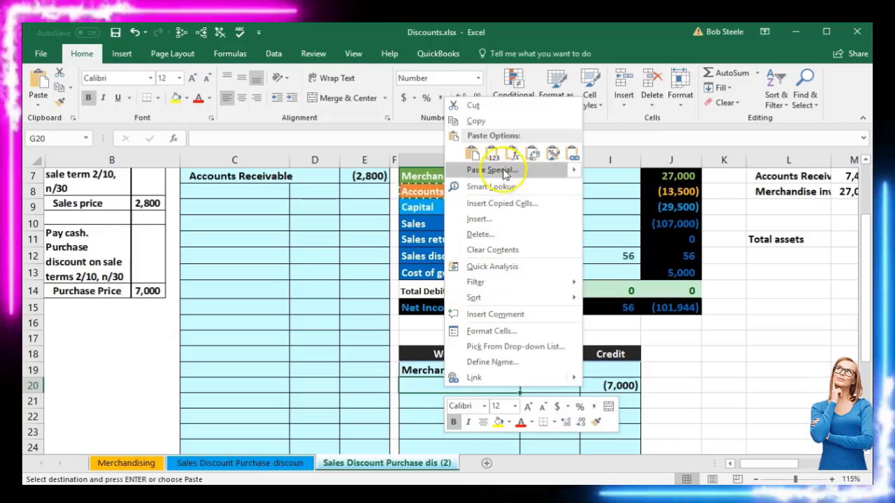
pyautogui.click(493, 154)
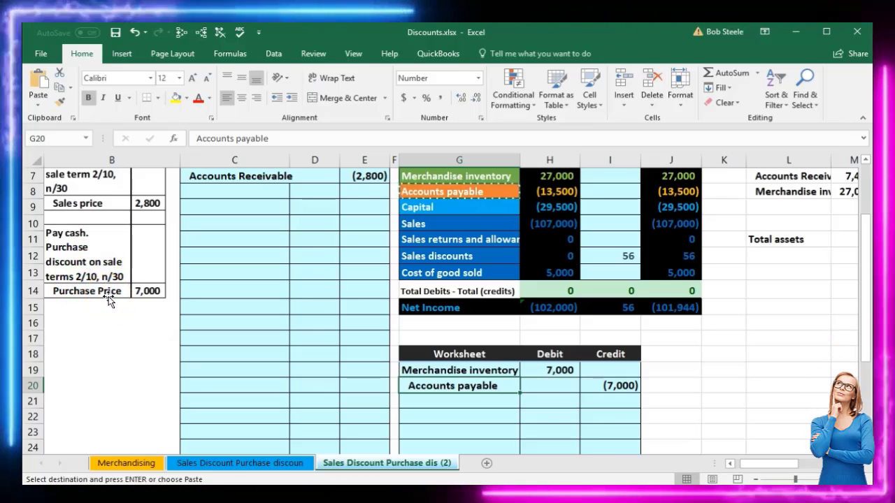
# Step: Copy the Cash account name from G5 and paste it as a value into journal cell C10
pyautogui.scroll(1, 214, 323)
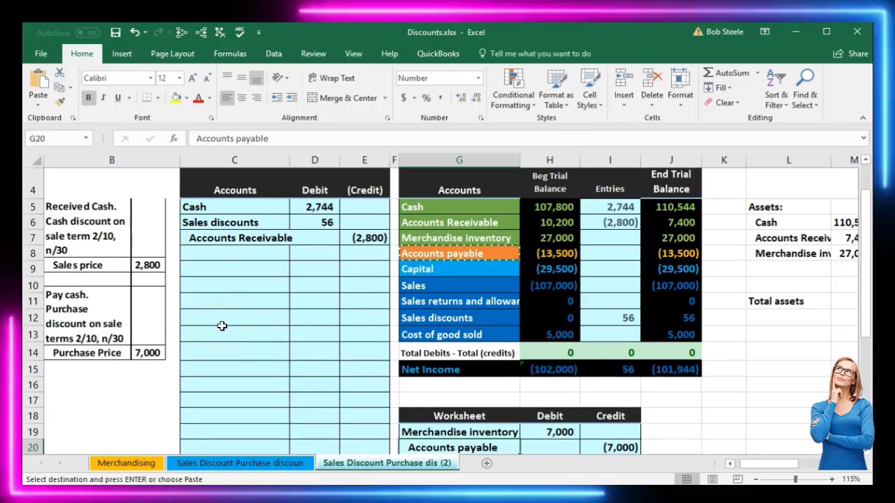
pyautogui.click(424, 207)
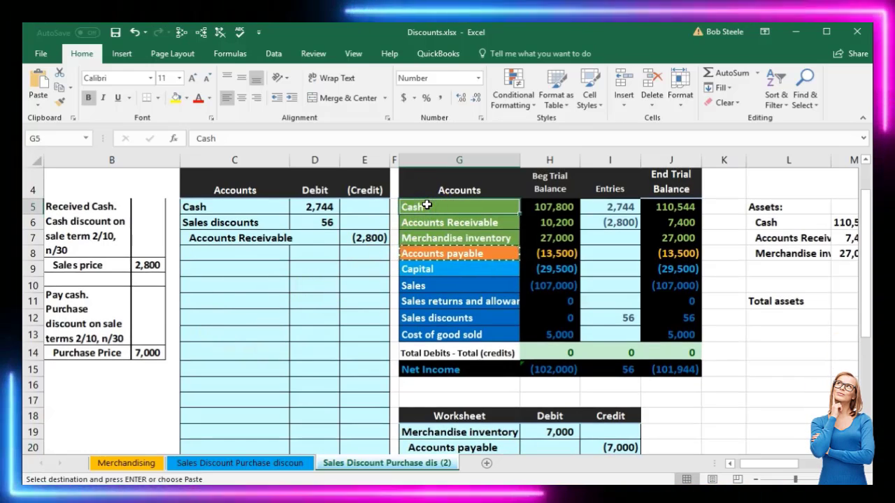
pyautogui.rightClick(426, 205)
pyautogui.click(455, 227)
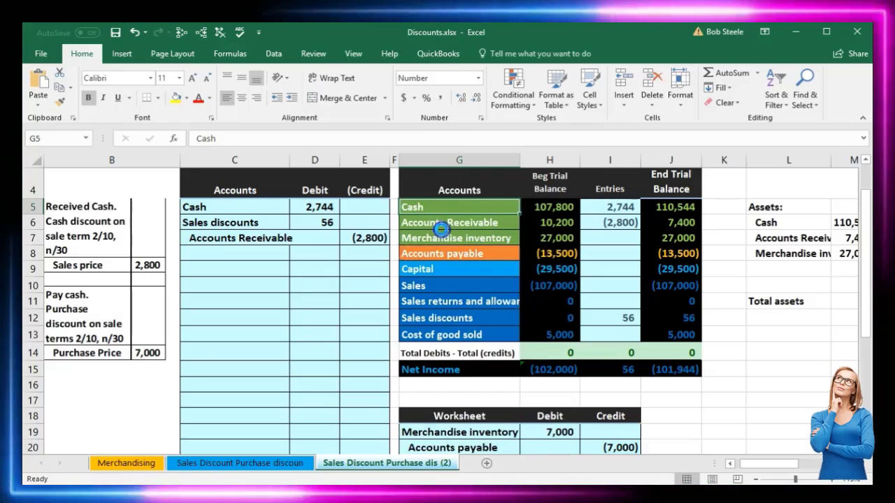
pyautogui.click(225, 269)
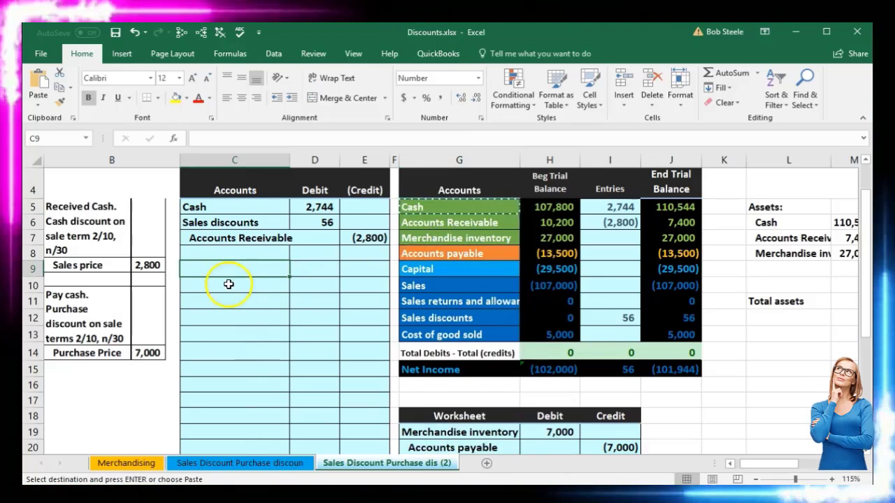
pyautogui.click(229, 284)
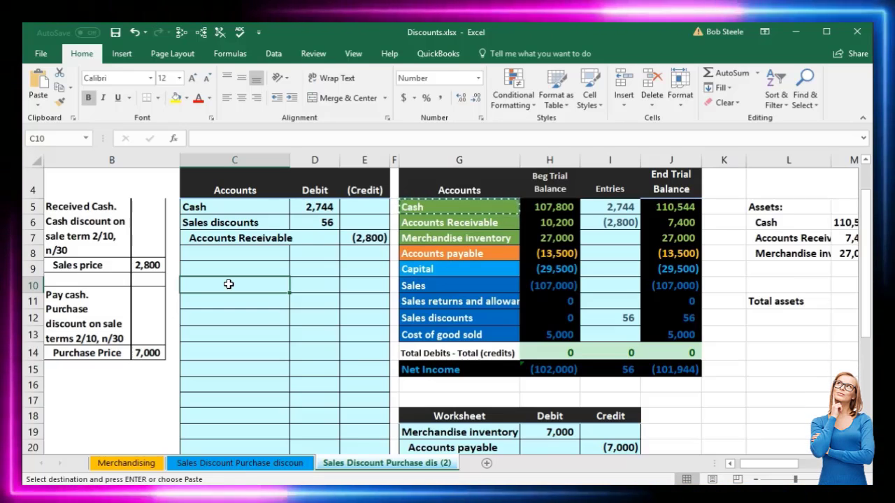
pyautogui.rightClick(229, 284)
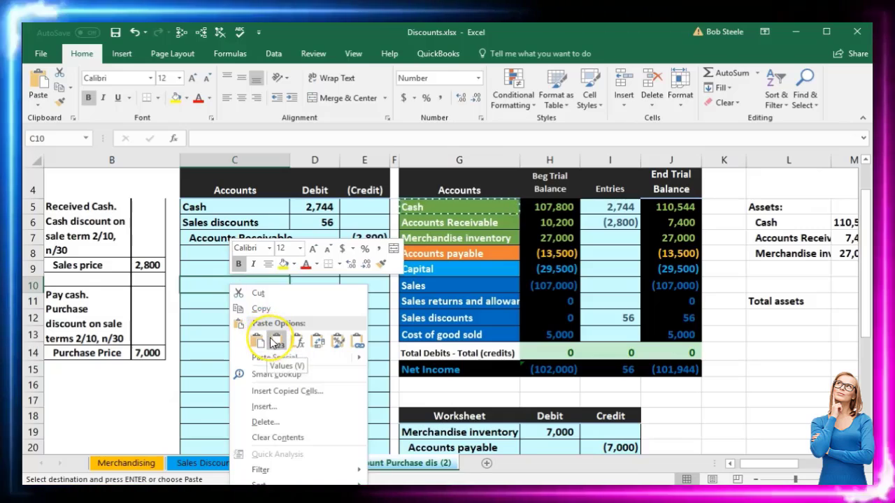
pyautogui.click(274, 342)
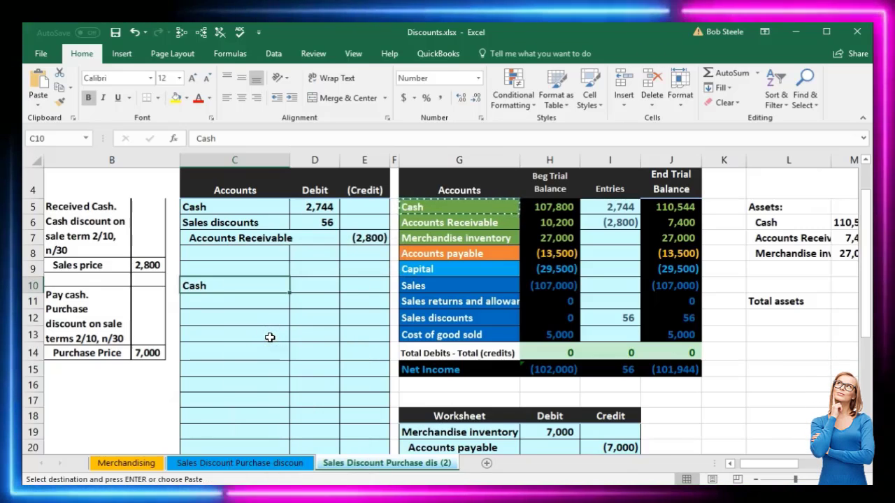
pyautogui.click(359, 287)
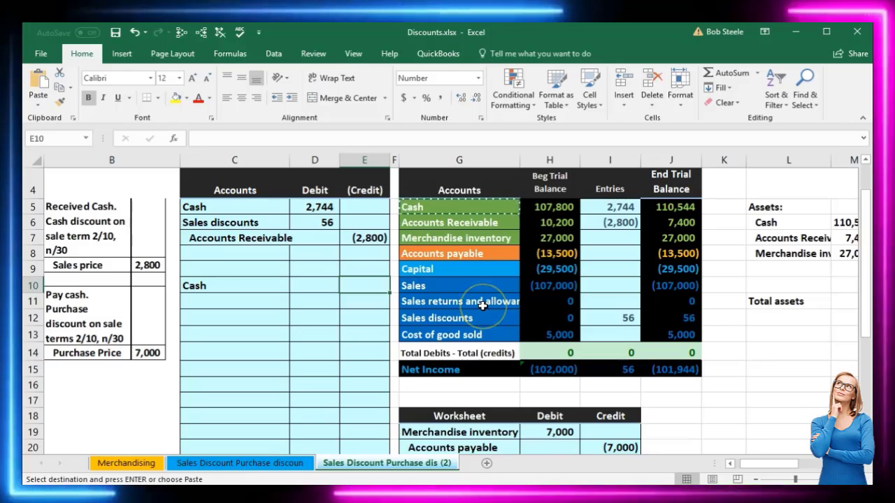
pyautogui.scroll(-2, 482, 306)
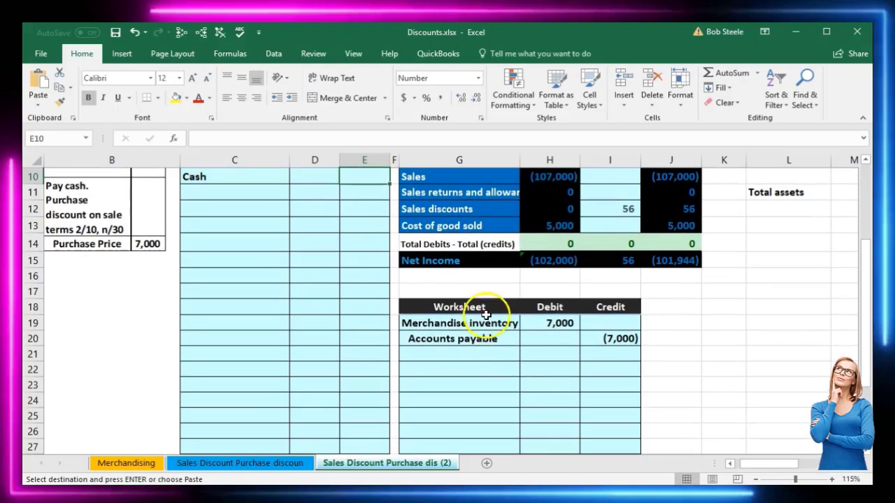
pyautogui.scroll(1, 515, 368)
pyautogui.scroll(3, 515, 368)
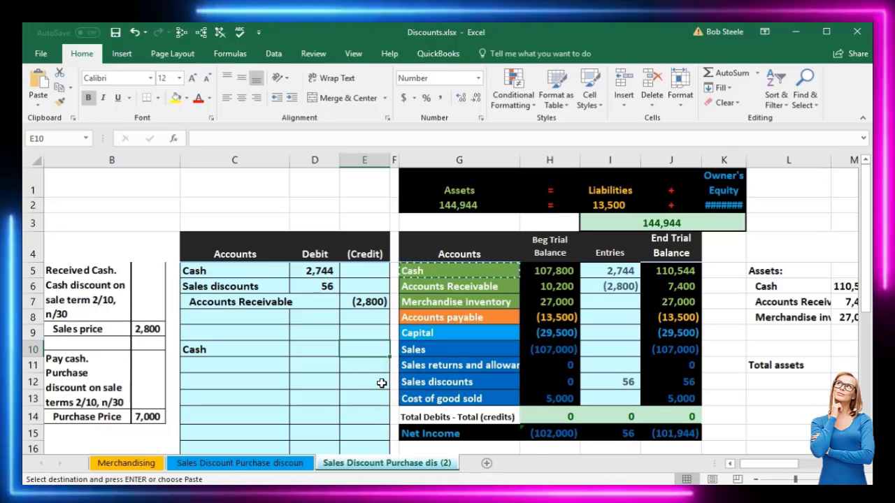
pyautogui.write('=')
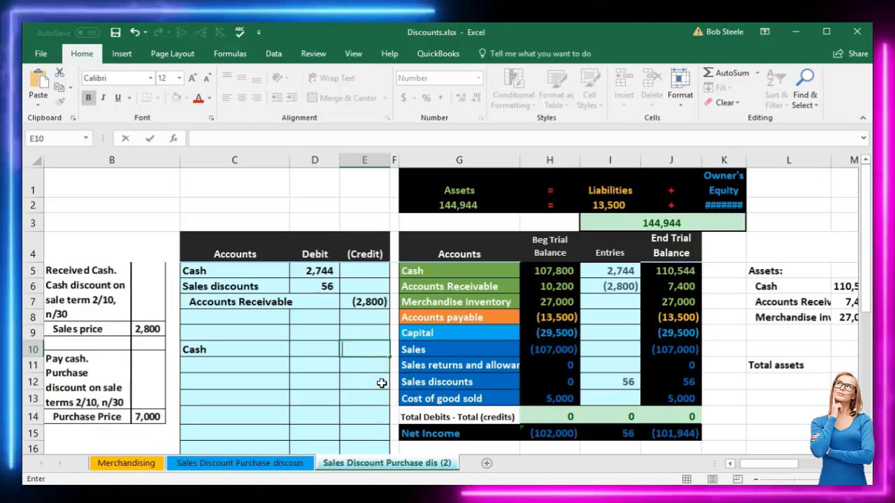
pyautogui.press('Escape')
# Step: Enter the 7,000 purchase price in worksheet cell H22 to start the discount calculation
pyautogui.scroll(-3, 405, 384)
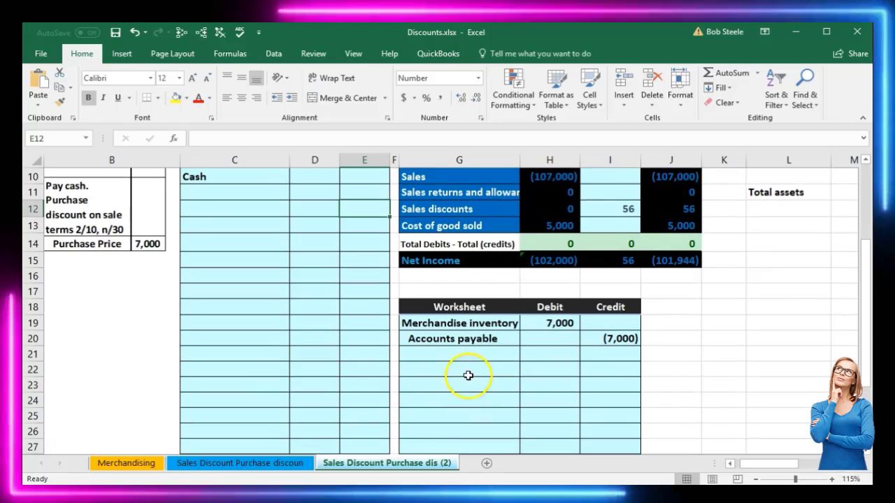
pyautogui.click(464, 370)
pyautogui.click(536, 372)
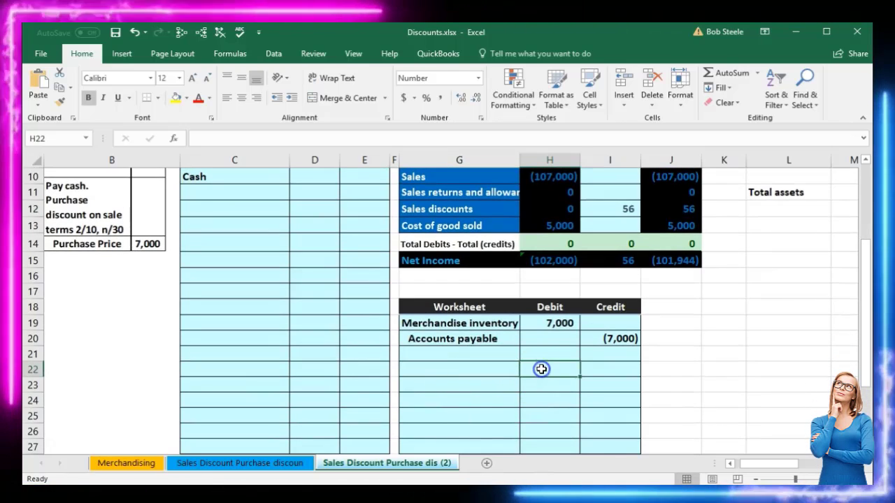
pyautogui.write('7,')
pyautogui.write('000')
pyautogui.press('Return')
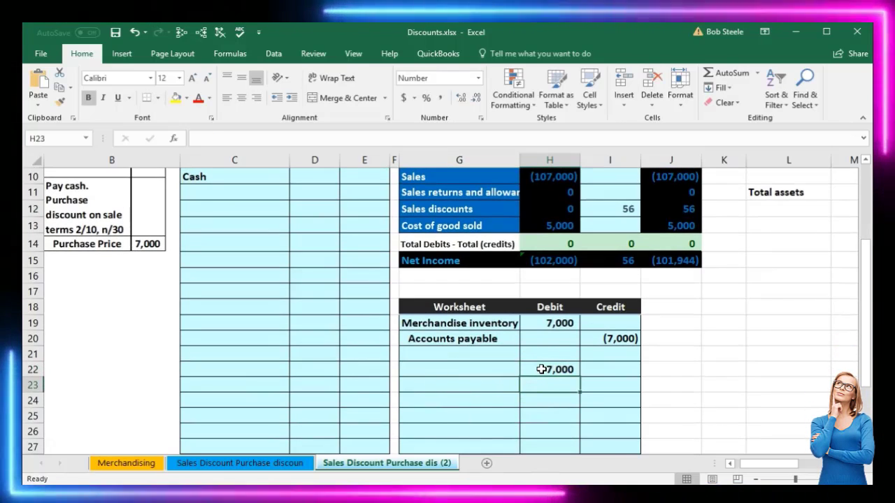
# Step: Label worksheet cell G23 "rate" and enter .02 in H23, formatted as a percentage
pyautogui.press('Left')
pyautogui.write('rae')
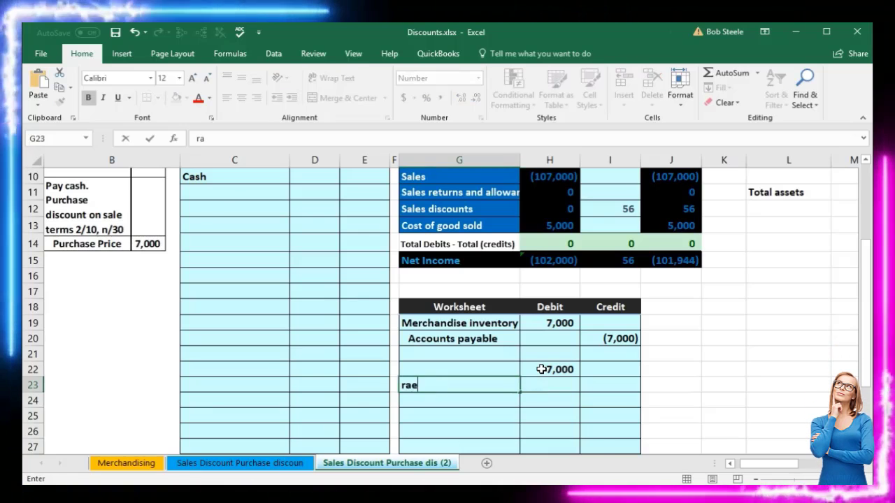
pyautogui.press('Tab')
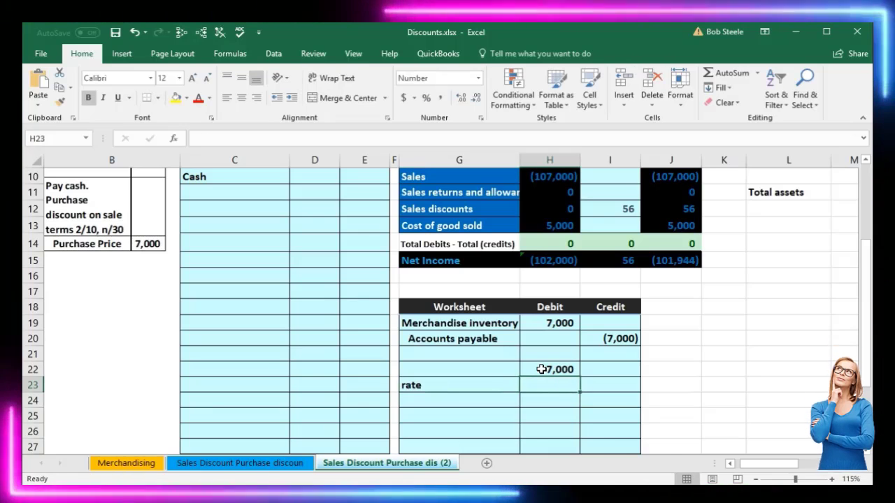
pyautogui.write('.02')
pyautogui.press('Return')
pyautogui.press('Up')
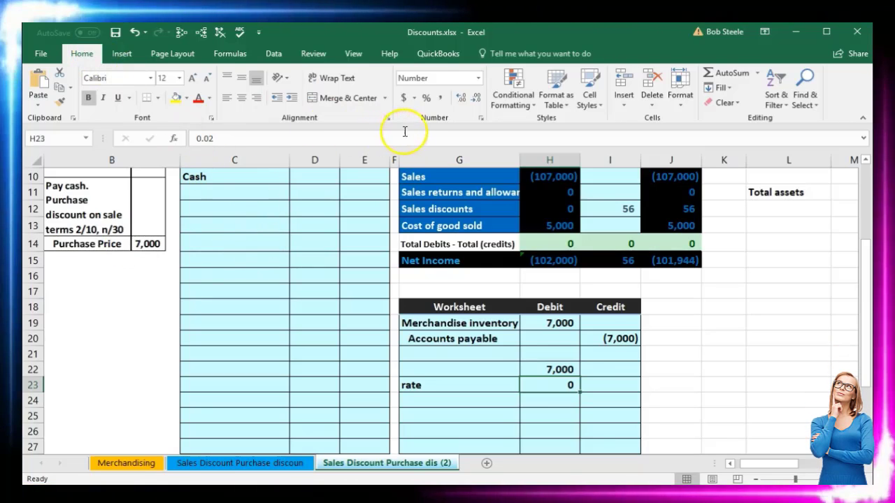
pyautogui.click(460, 98)
pyautogui.click(461, 99)
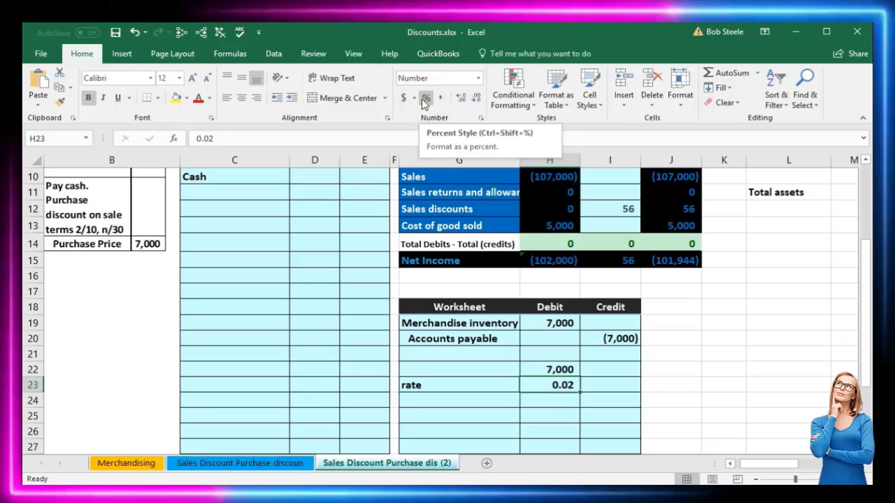
pyautogui.click(422, 102)
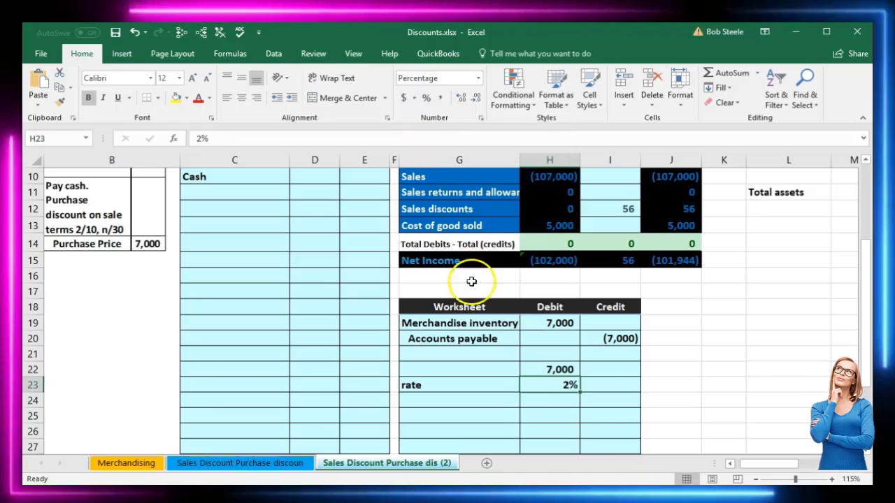
# Step: Calculate the purchase discount in worksheet cell H24 with the formula =H22*H23
pyautogui.click(534, 406)
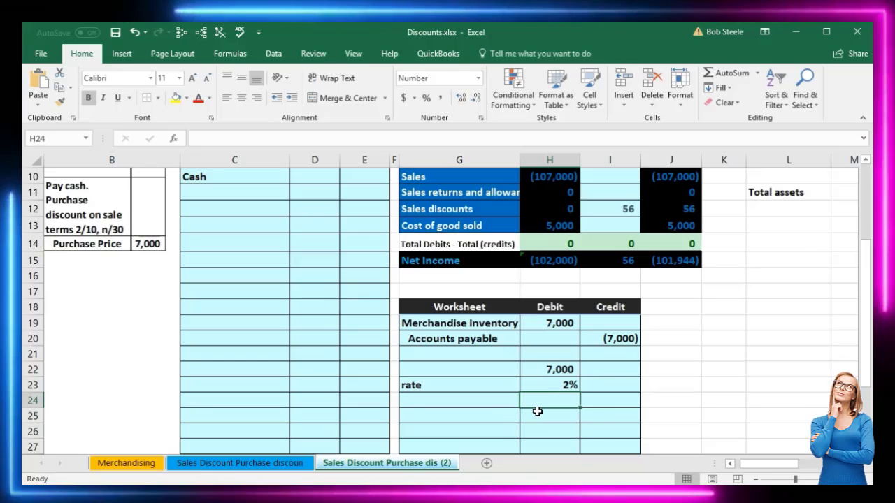
pyautogui.write('=')
pyautogui.click(546, 367)
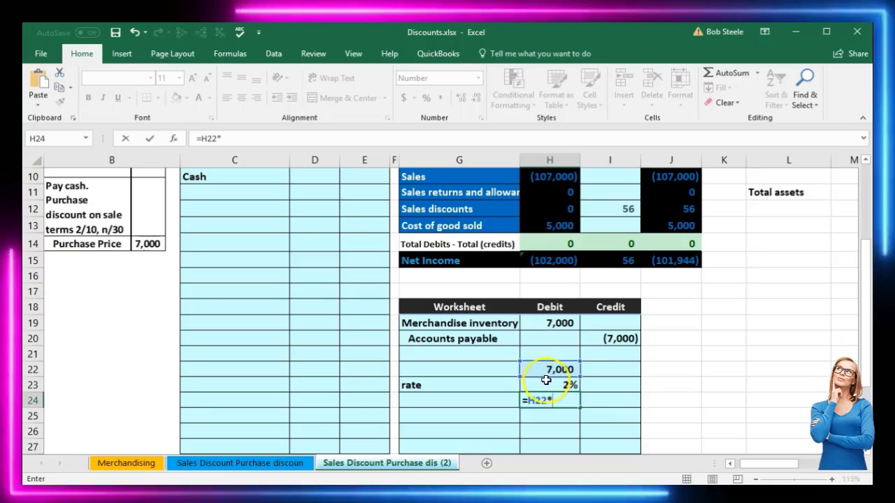
pyautogui.click(546, 385)
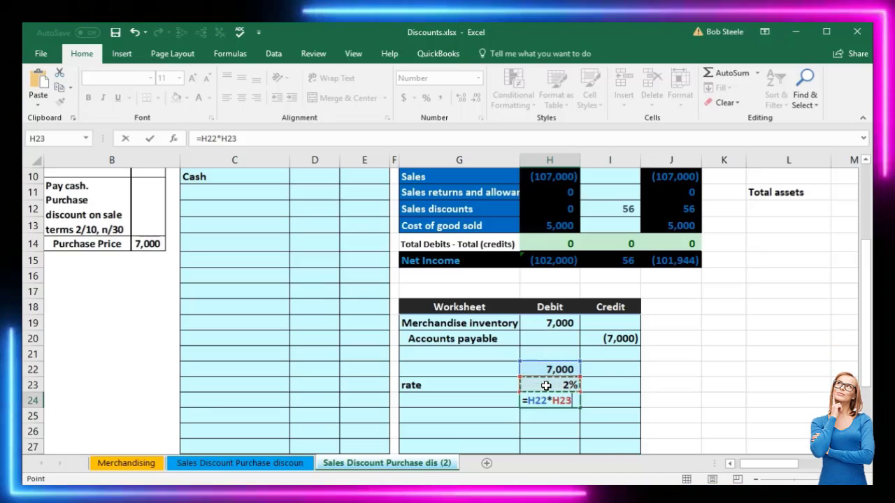
pyautogui.press('Return')
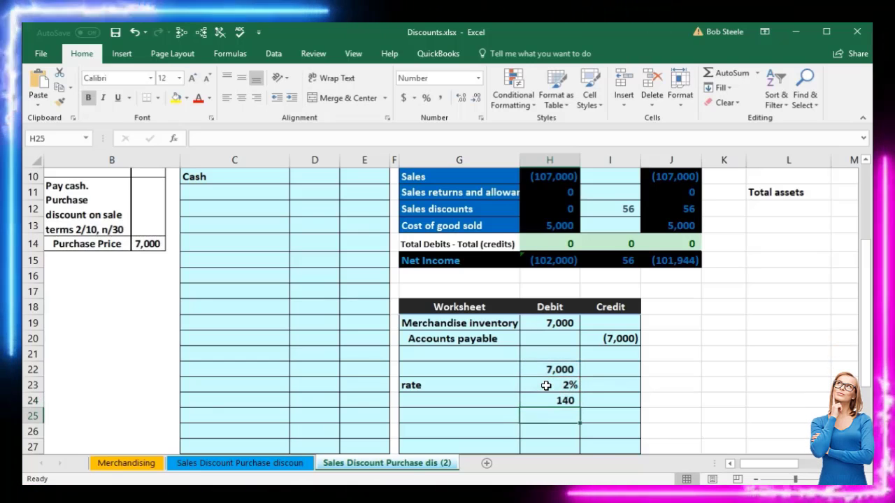
pyautogui.click(471, 399)
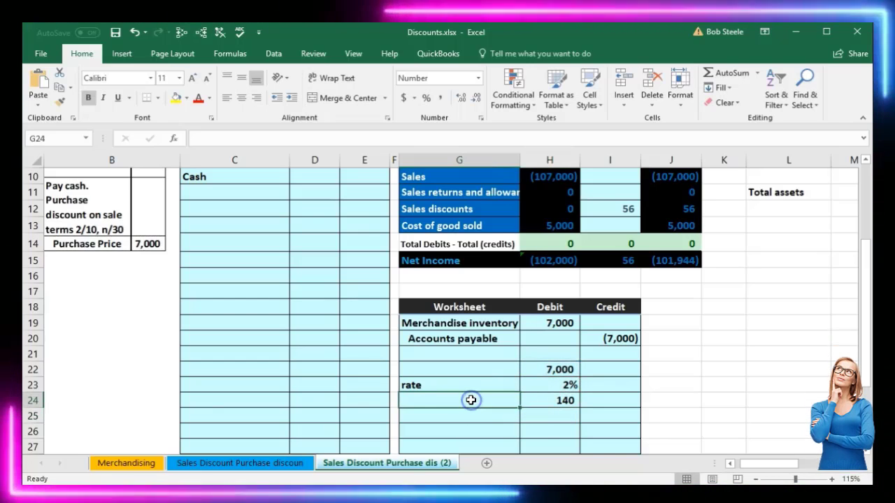
# Step: Label worksheet cell G24 "Discount" beside the calculated purchase discount
pyautogui.write('Dis')
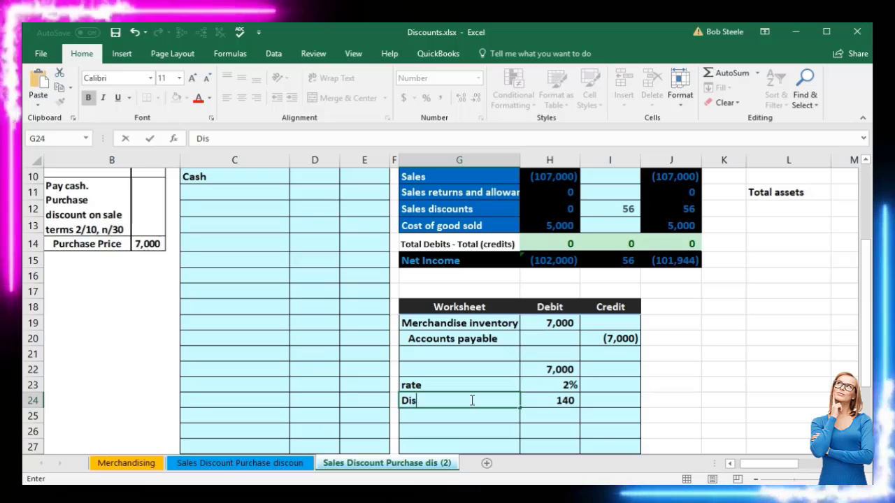
pyautogui.write('count')
pyautogui.press('Tab')
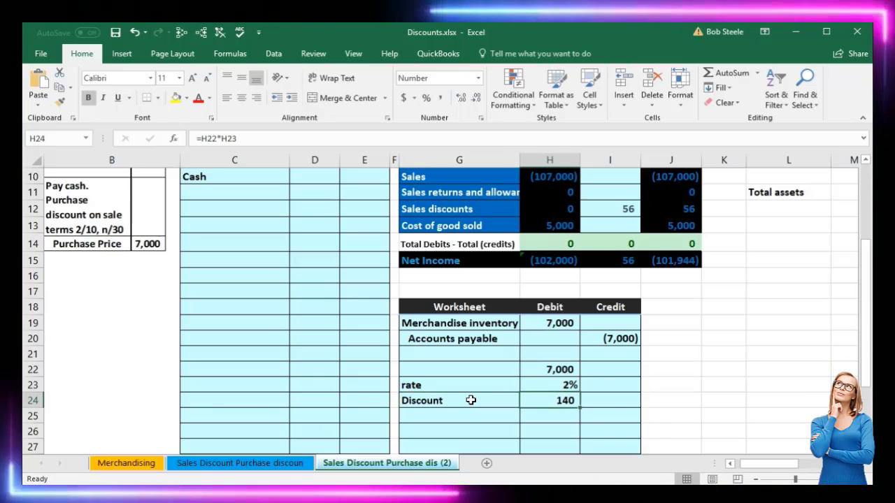
pyautogui.press('Return')
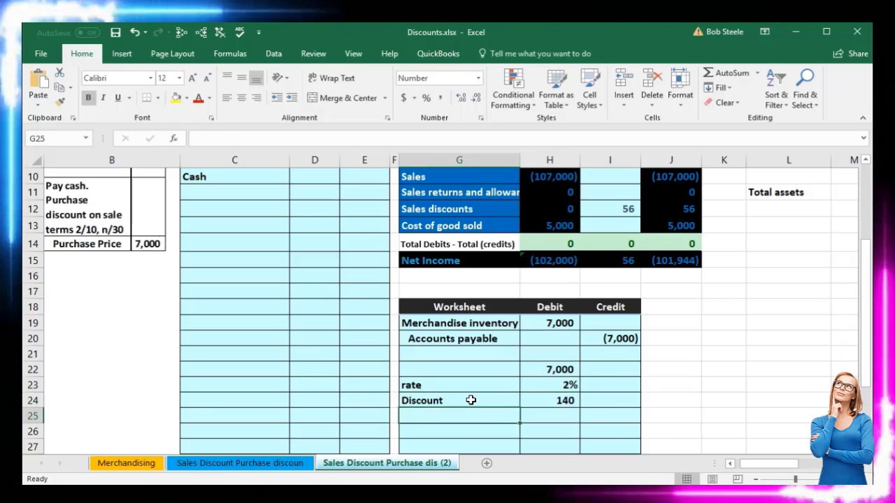
# Step: Label worksheet cell G25 "Paid" and calculate the amount paid in H25 with the formula =H22-H24
pyautogui.write('Paid')
pyautogui.press('Tab')
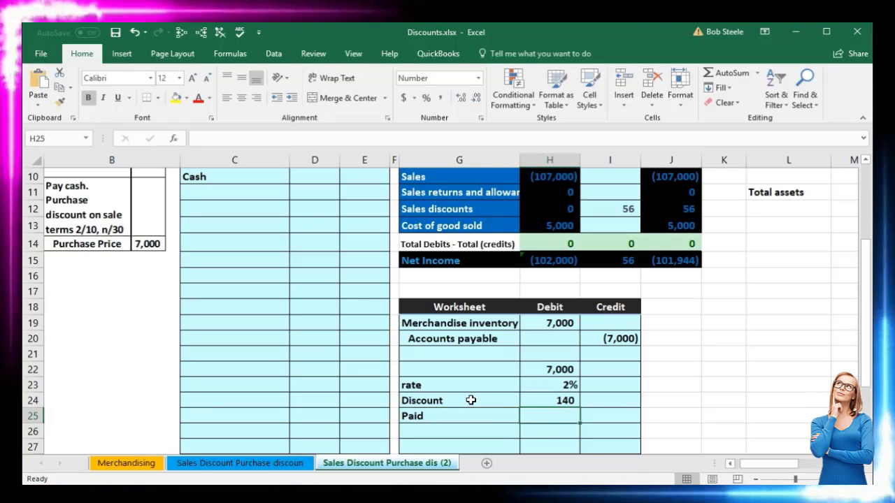
pyautogui.write('=')
pyautogui.click(527, 371)
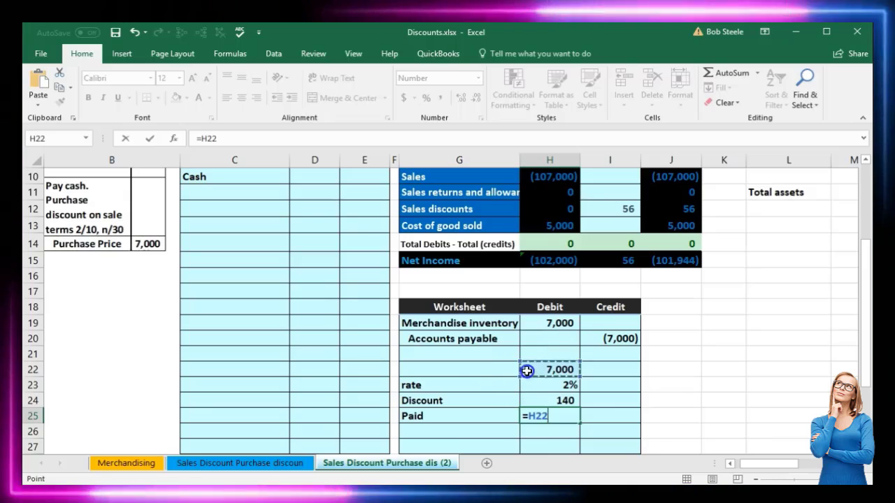
pyautogui.write('-')
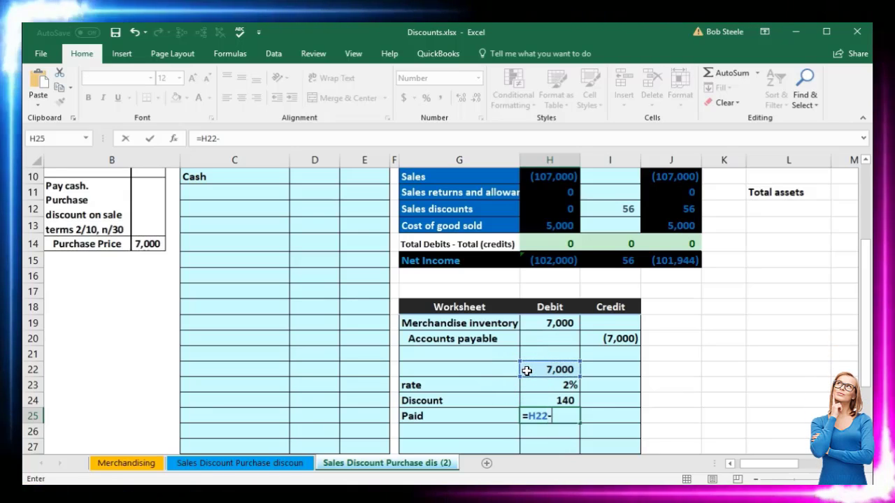
pyautogui.click(537, 398)
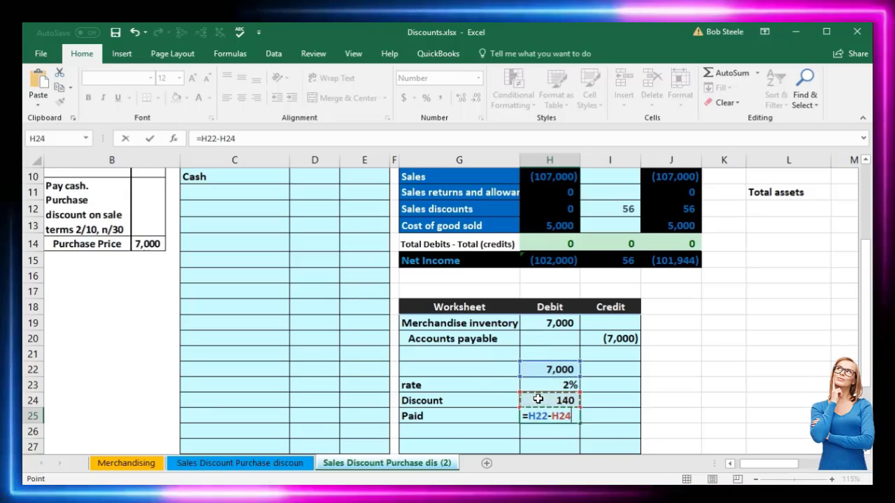
pyautogui.press('Return')
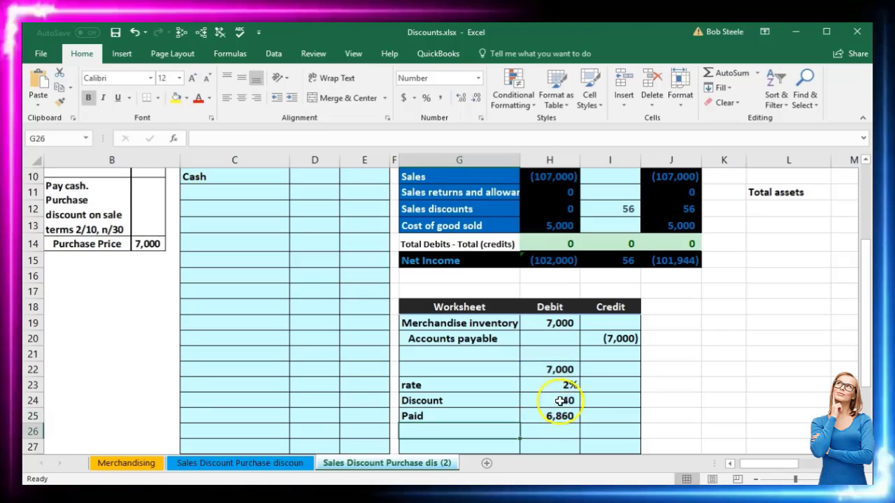
# Step: Enter the formula =1-.02 in worksheet cell I23 and format it as a percentage
pyautogui.click(605, 385)
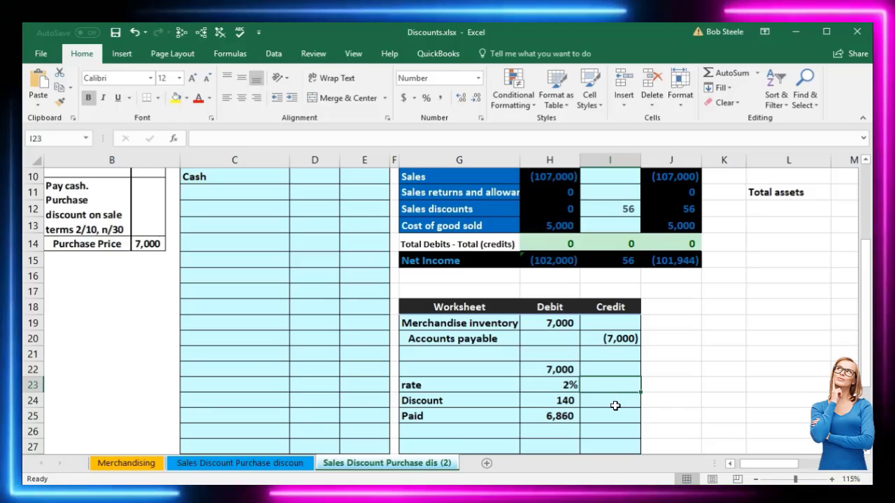
pyautogui.write('=1-.02')
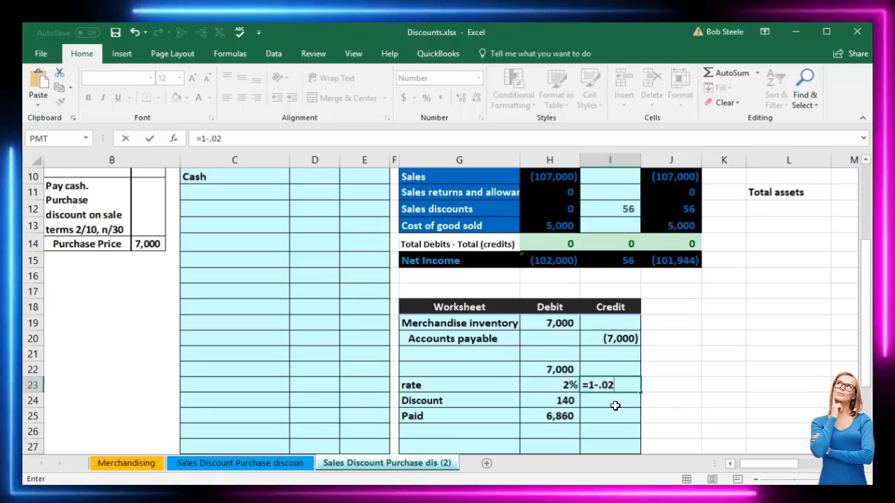
pyautogui.press('Return')
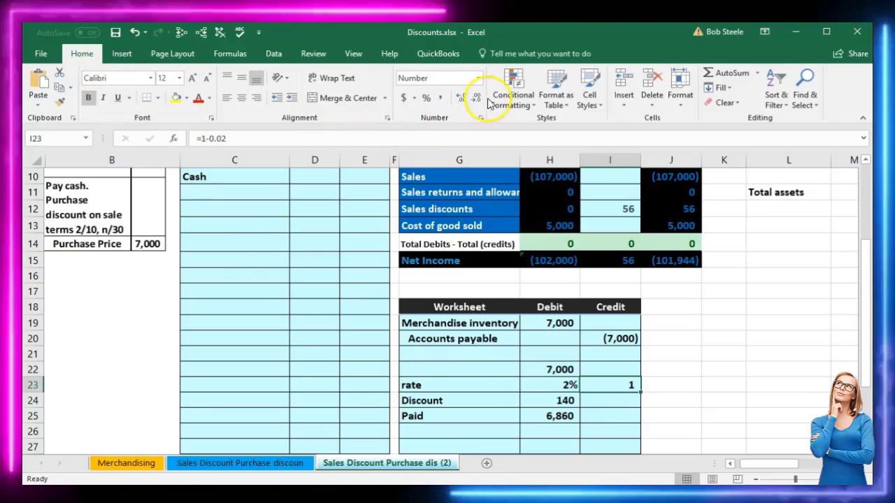
pyautogui.click(458, 97)
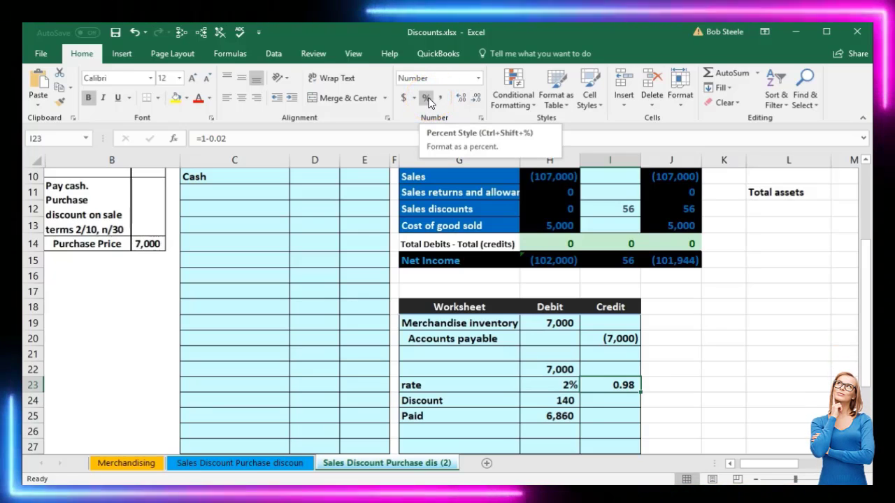
pyautogui.click(428, 102)
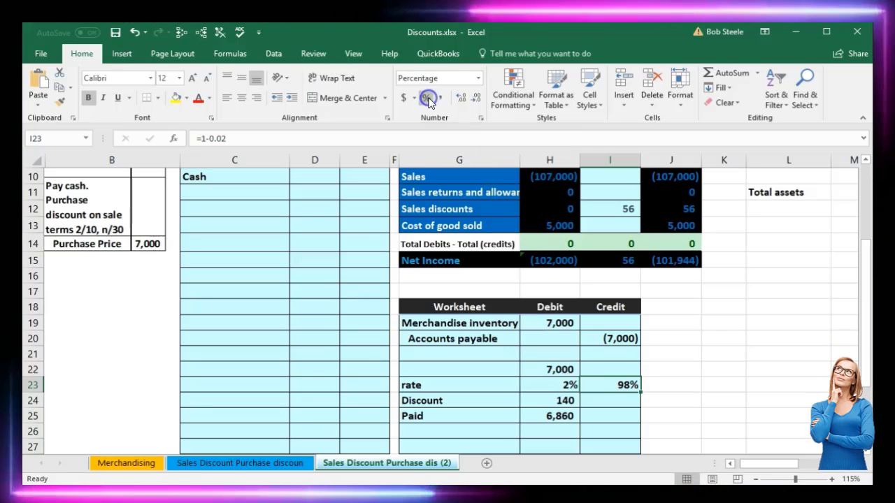
# Step: Enter the 7,000 purchase price in worksheet cell I22 for the alternative calculation
pyautogui.click(594, 369)
pyautogui.write('7,')
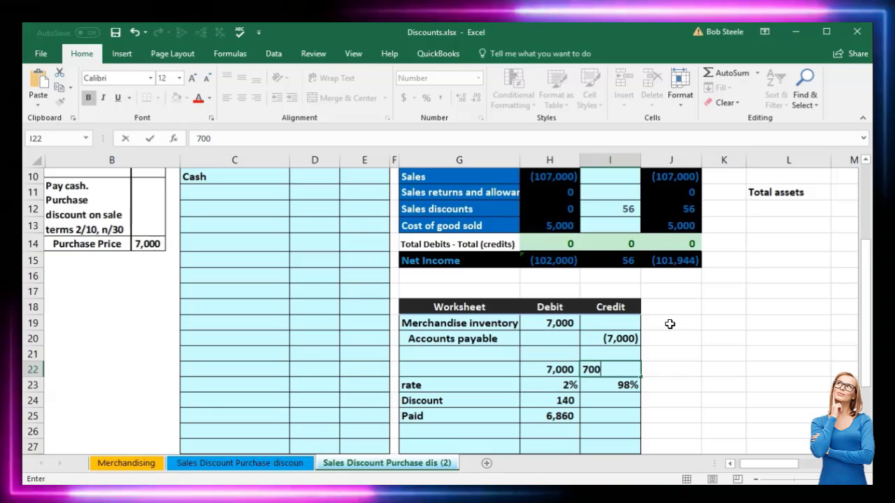
pyautogui.write('000')
pyautogui.press('Return')
# Step: Calculate the amount paid in worksheet cell I25 with the formula =I22*I23
pyautogui.press('Return')
pyautogui.press('Return')
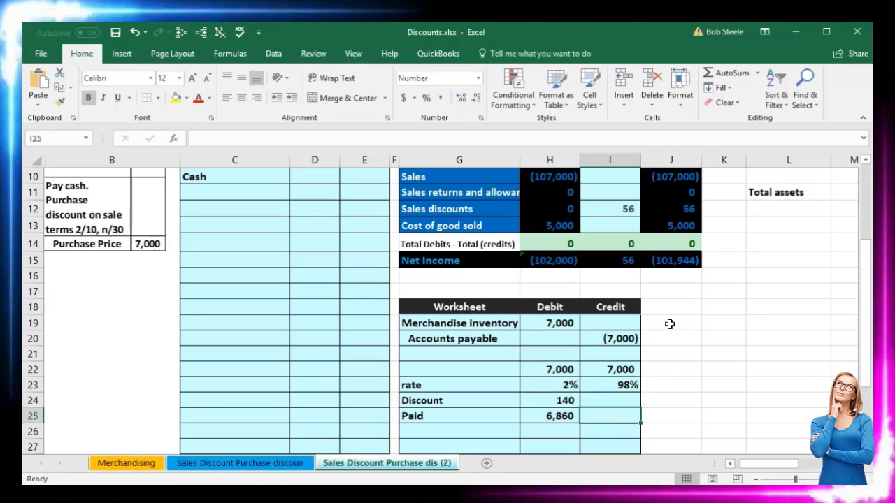
pyautogui.write('=')
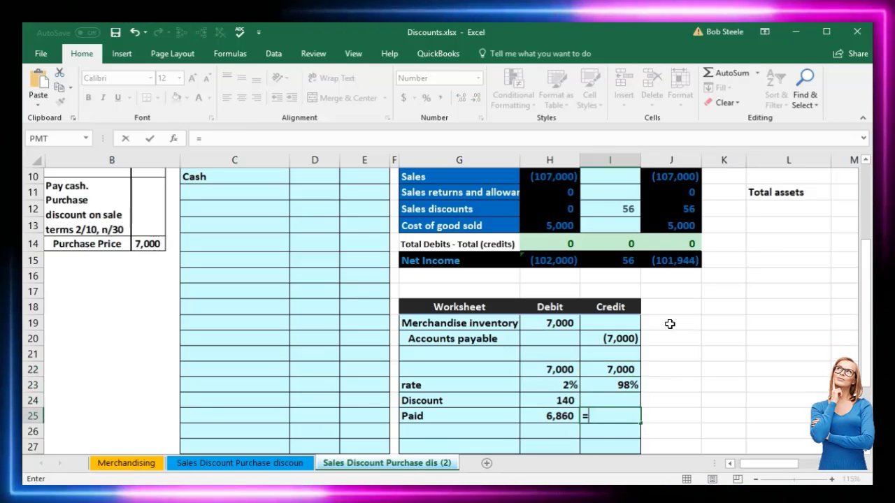
pyautogui.click(626, 366)
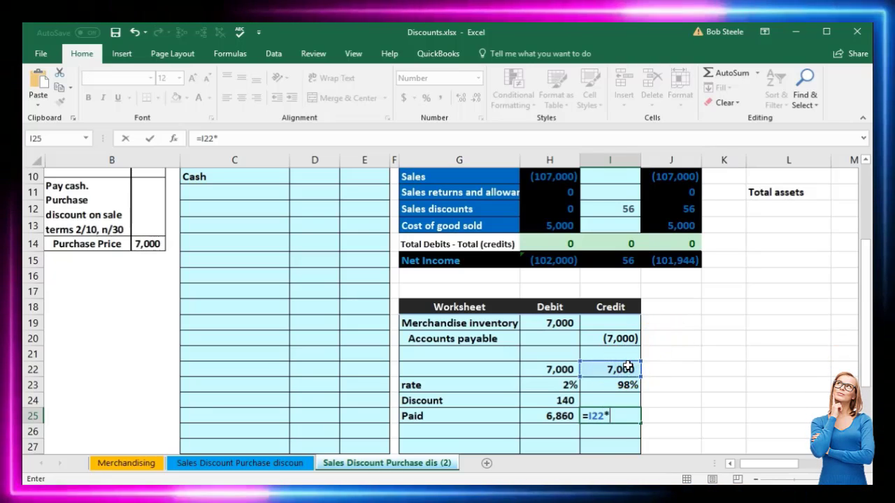
pyautogui.write('*')
pyautogui.click(624, 384)
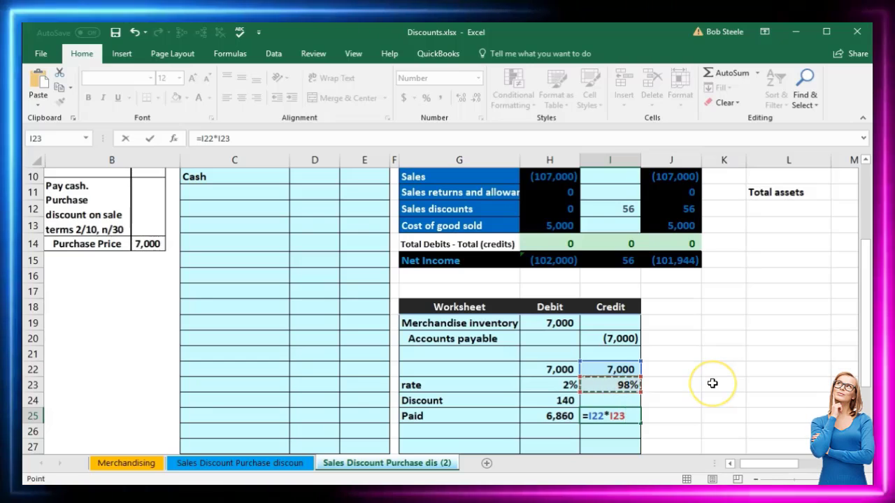
pyautogui.press('Return')
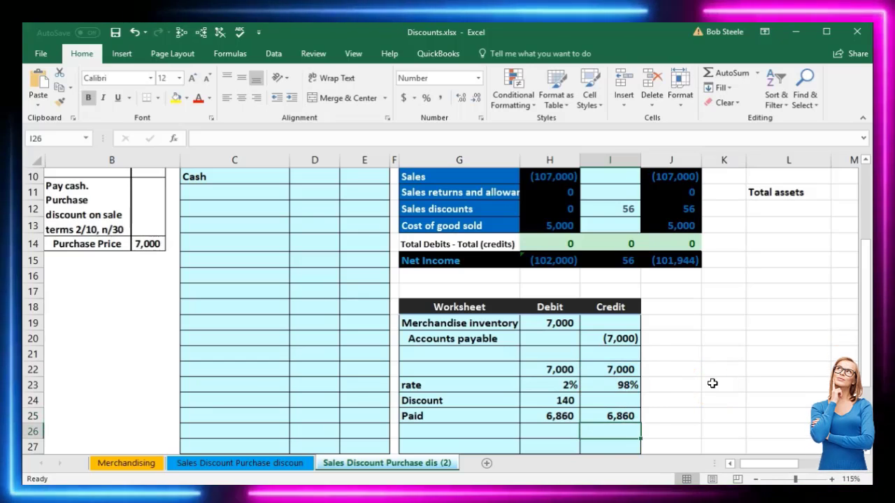
pyautogui.click(696, 385)
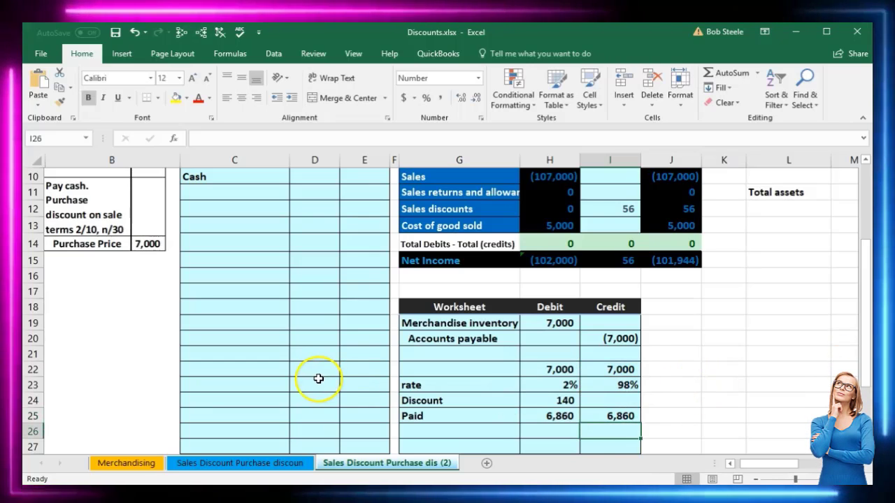
# Step: Enter the Cash credit in journal cell E10 as the calculation -7000*.98 and check its formula
pyautogui.scroll(1, 315, 375)
pyautogui.click(355, 223)
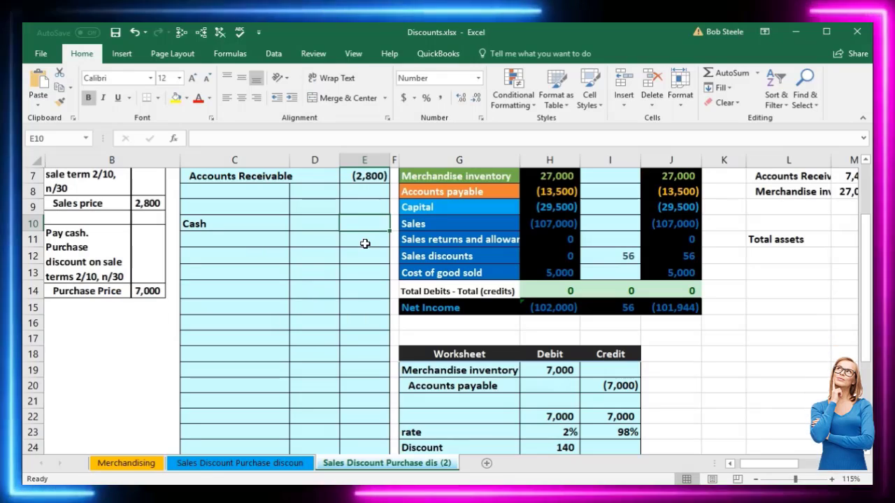
pyautogui.write('-')
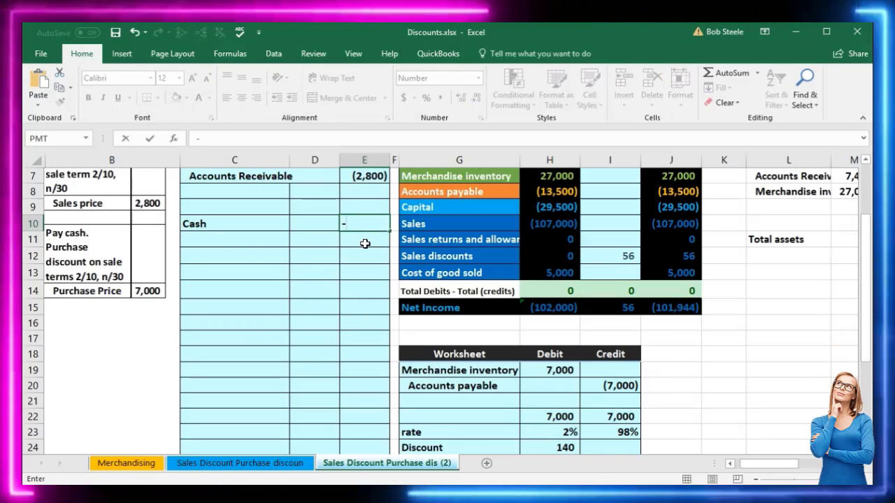
pyautogui.write('7000')
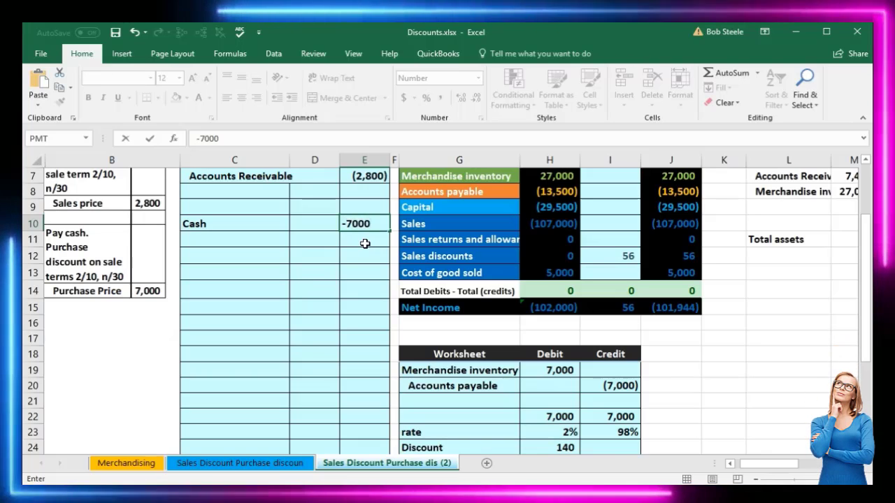
pyautogui.write('*.98')
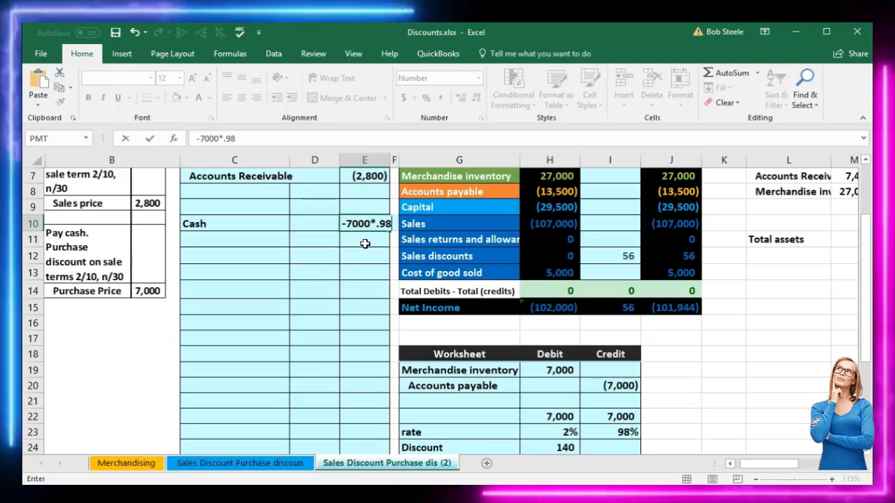
pyautogui.press('Return')
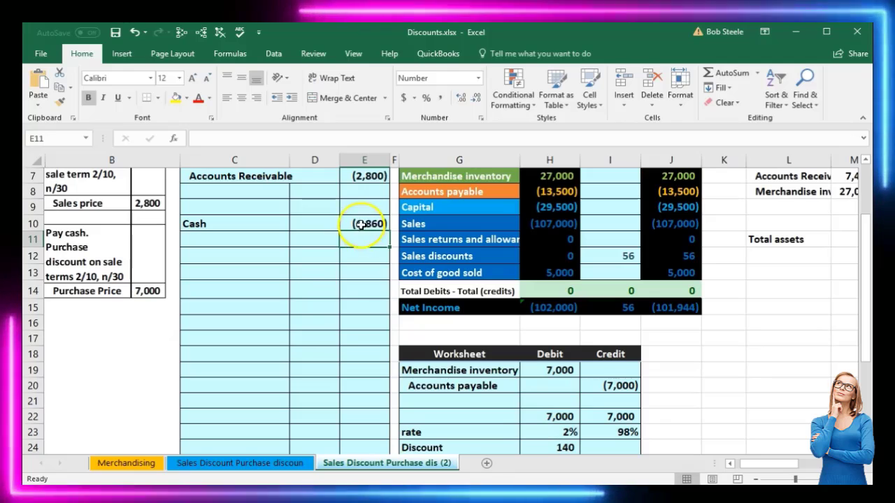
pyautogui.doubleClick(365, 224)
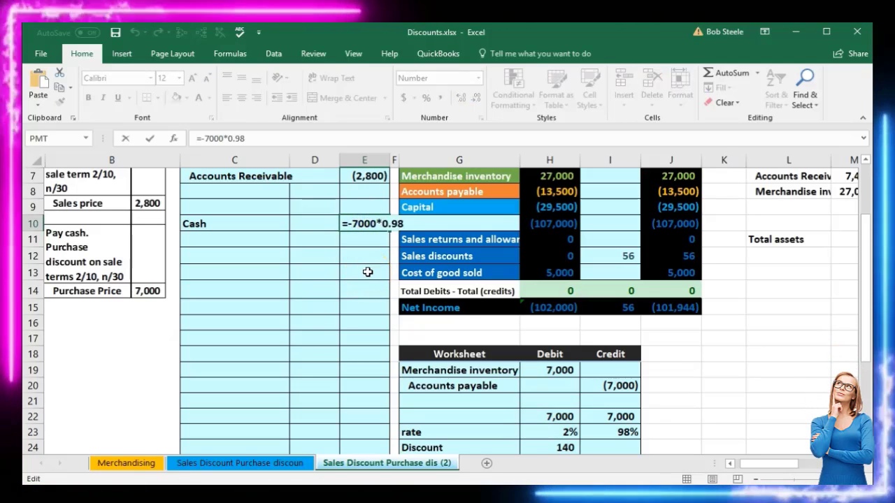
pyautogui.press('Return')
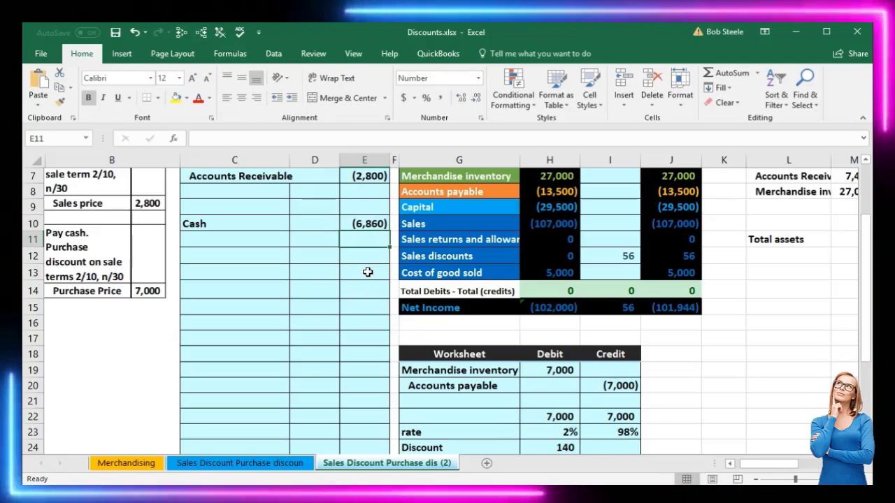
# Step: Indent the Cash account name in journal cell C10 to mark it as a credit
pyautogui.scroll(-1, 367, 272)
pyautogui.scroll(1, 300, 250)
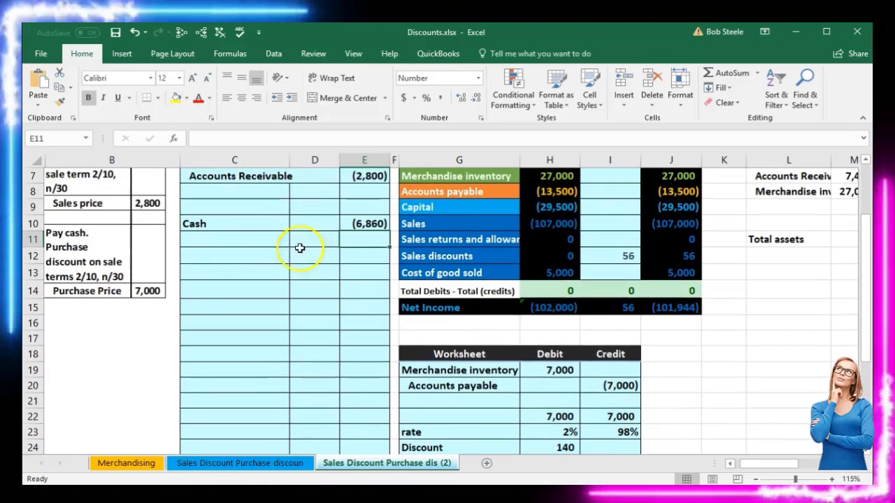
pyautogui.click(247, 227)
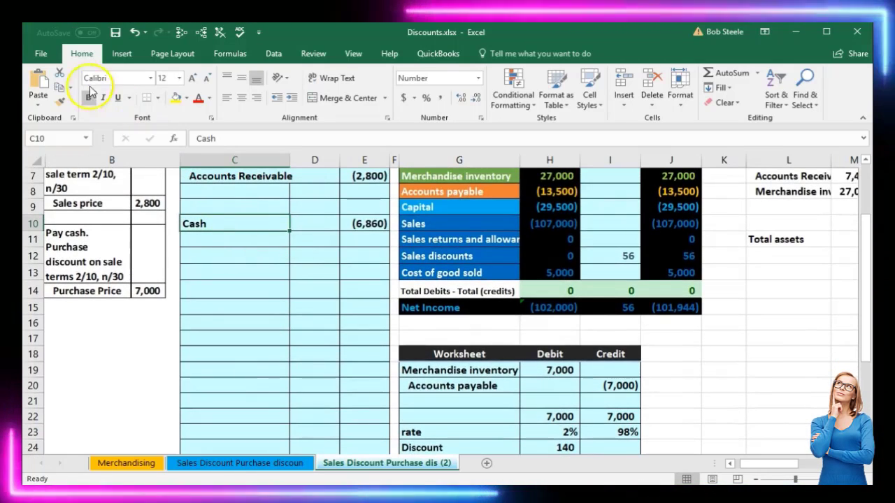
pyautogui.click(79, 56)
pyautogui.click(292, 97)
pyautogui.click(292, 98)
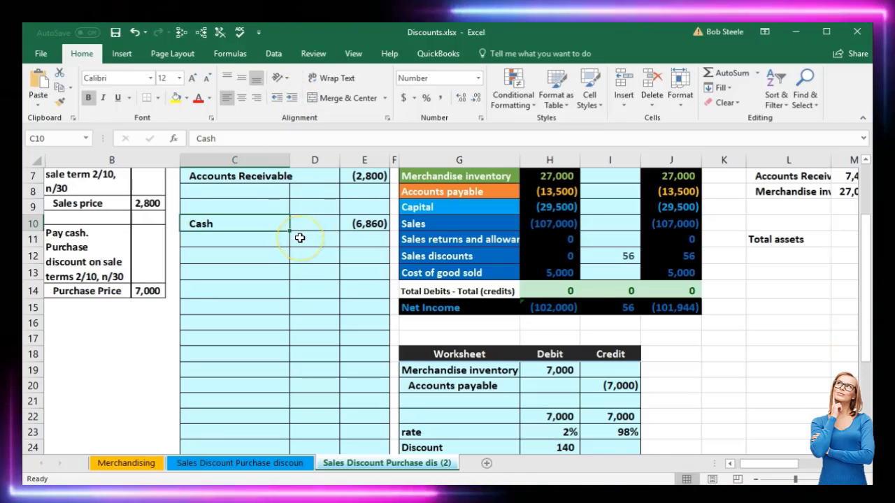
# Step: Copy the Accounts payable name from the trial balance and paste it as values into journal cell C9
pyautogui.scroll(2, 299, 238)
pyautogui.click(364, 288)
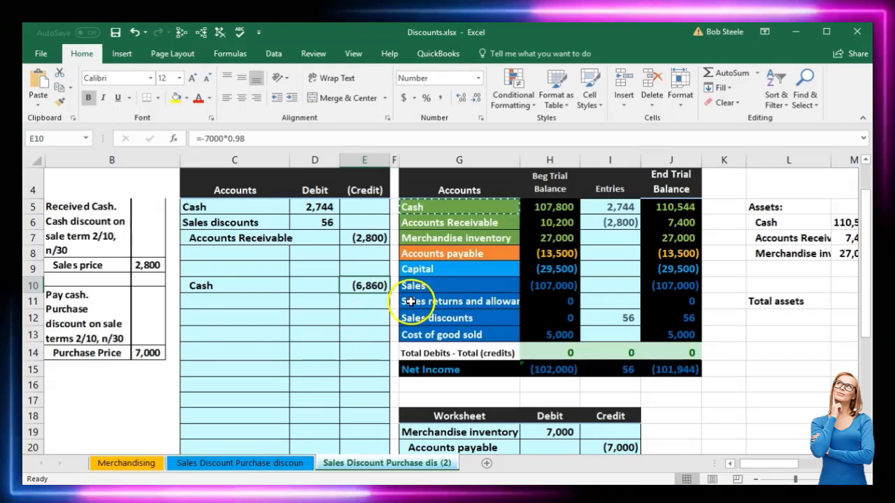
pyautogui.click(435, 253)
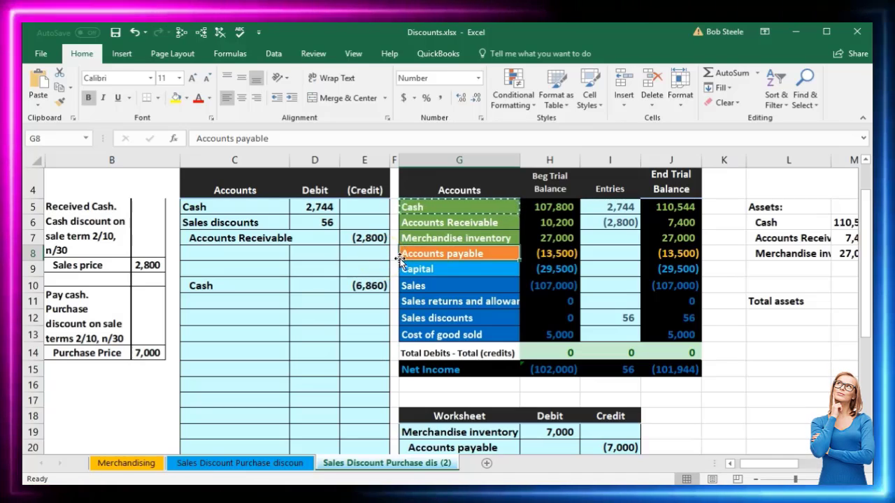
pyautogui.click(549, 253)
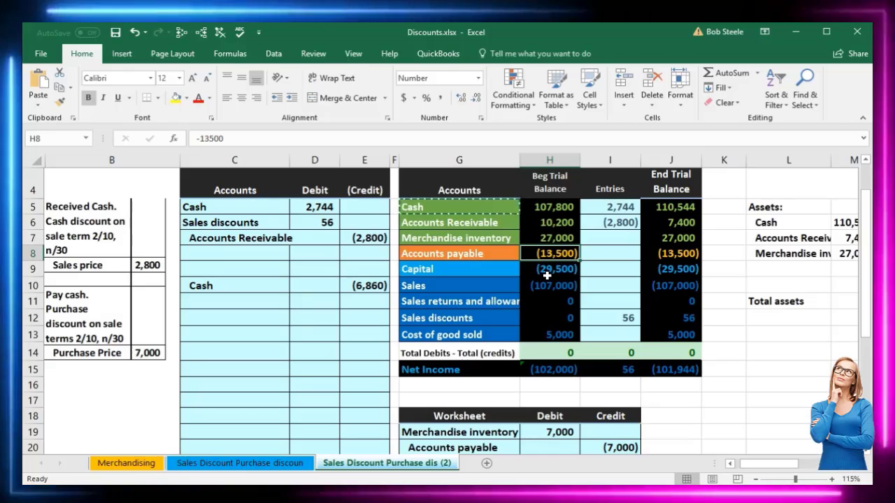
pyautogui.click(492, 249)
pyautogui.rightClick(493, 256)
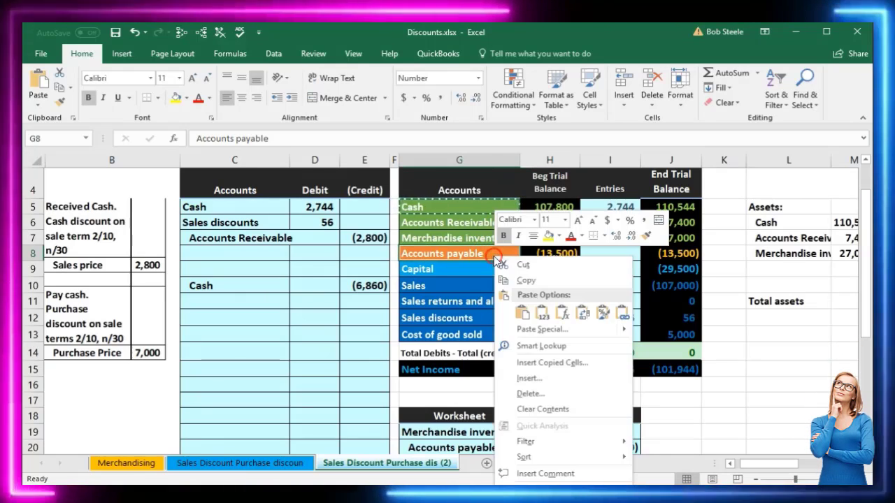
pyautogui.click(514, 278)
pyautogui.click(249, 272)
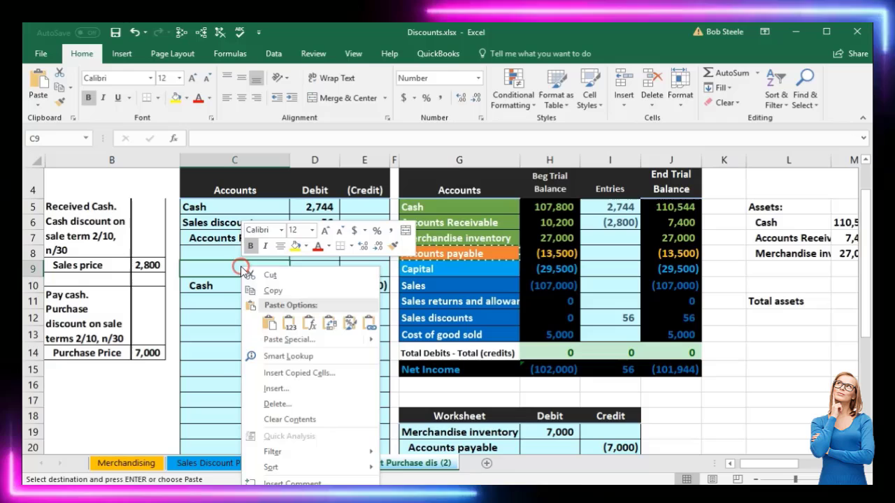
pyautogui.click(283, 320)
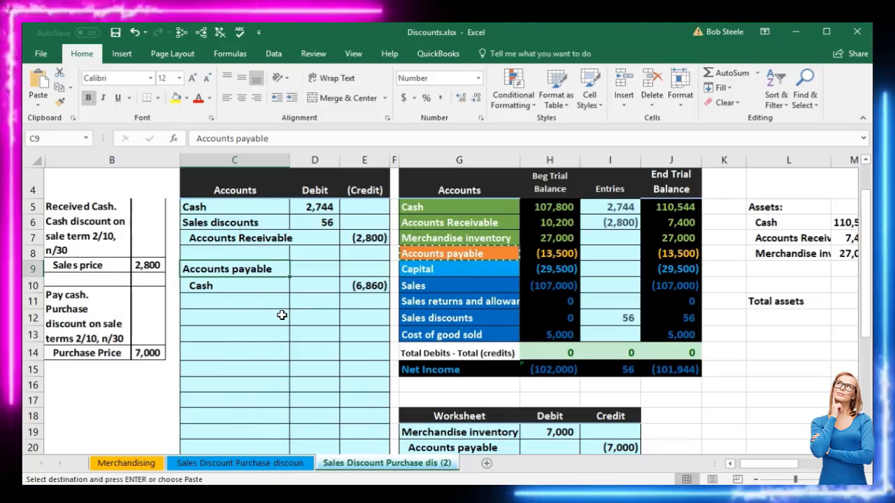
# Step: Check the worksheet's purchase and discount amounts, and enter the Accounts payable debit of 7,000 in journal cell D9
pyautogui.click(305, 273)
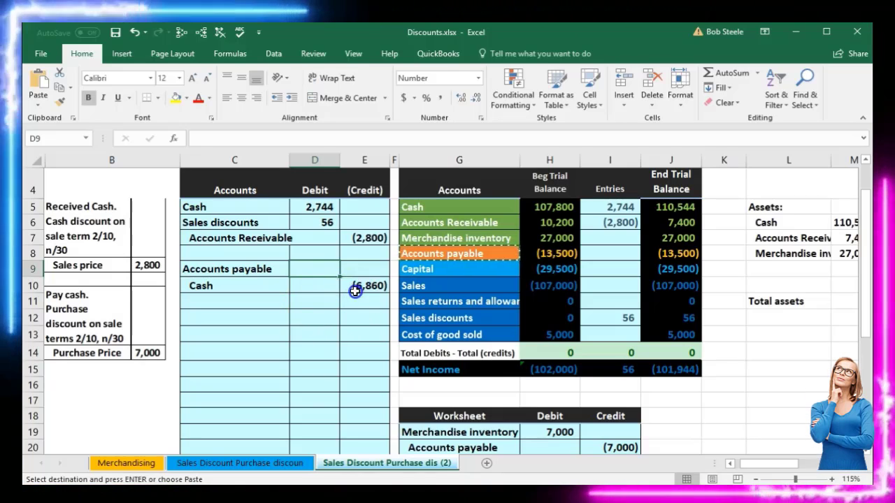
pyautogui.click(359, 286)
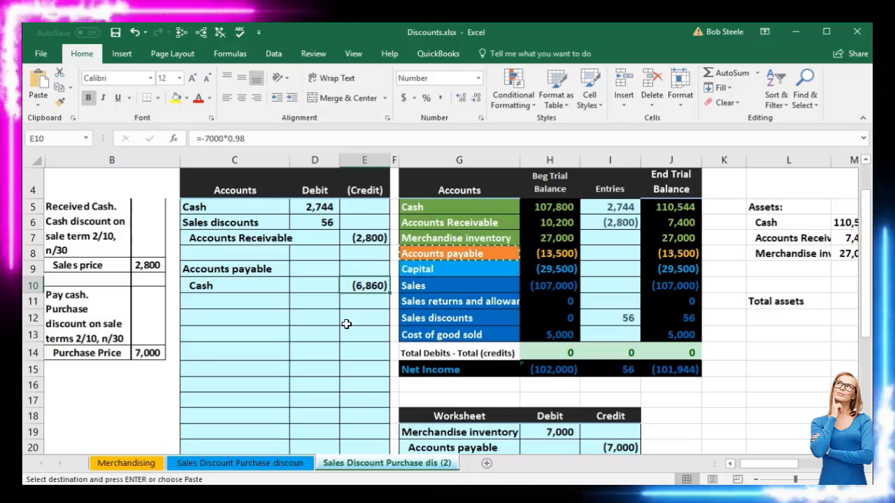
pyautogui.scroll(-1, 346, 324)
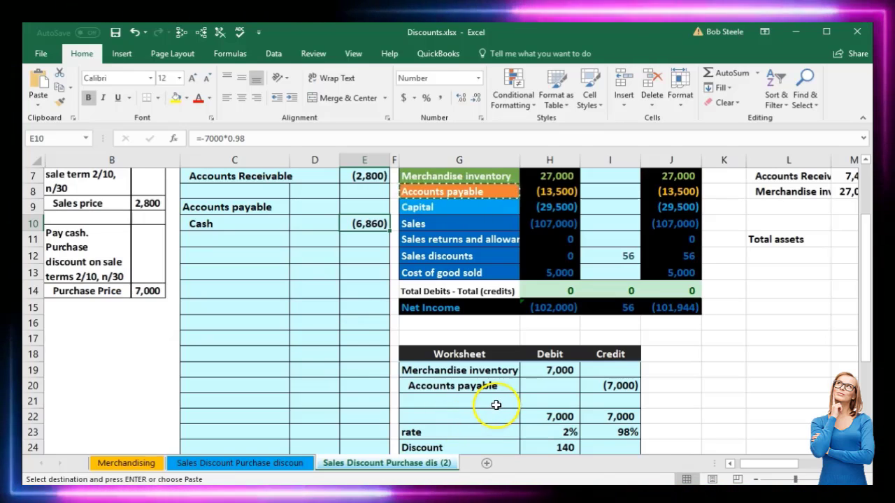
pyautogui.click(539, 370)
pyautogui.click(601, 386)
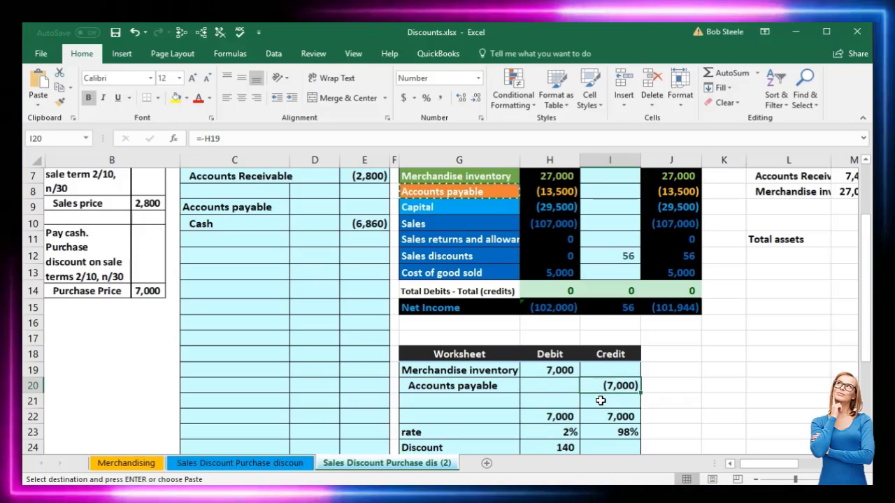
pyautogui.click(577, 442)
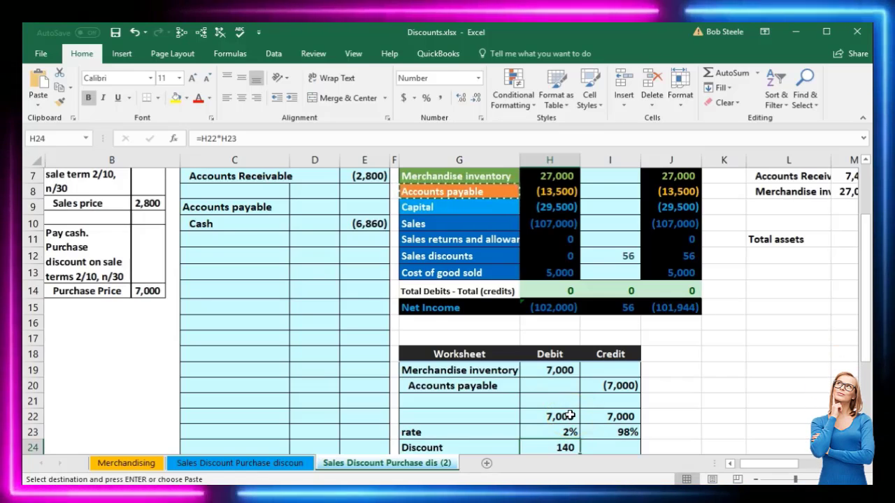
pyautogui.click(314, 206)
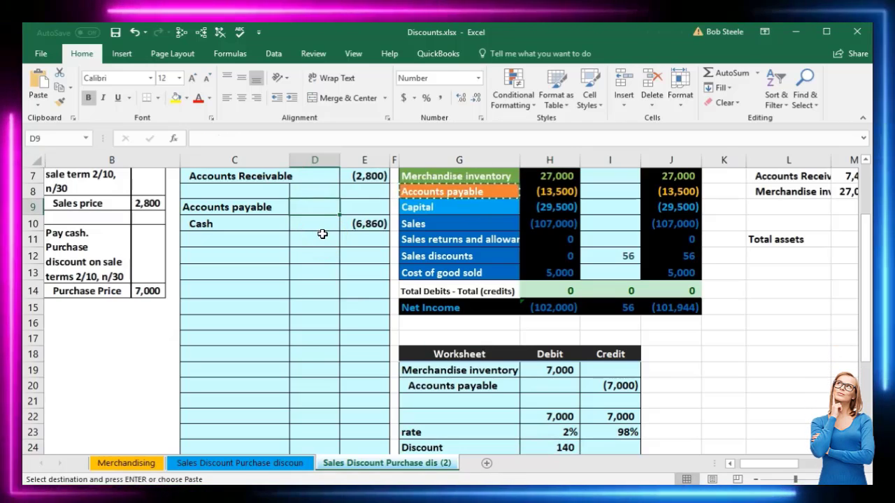
pyautogui.write('7')
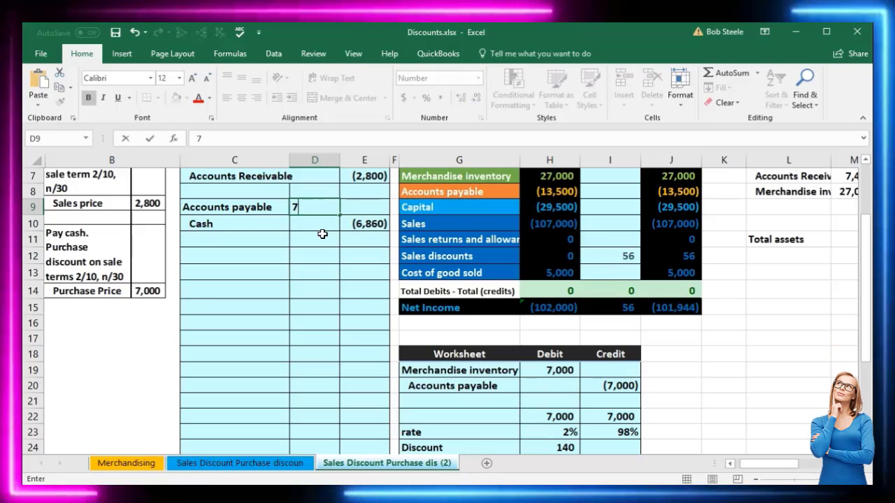
pyautogui.write(',000')
pyautogui.press('Return')
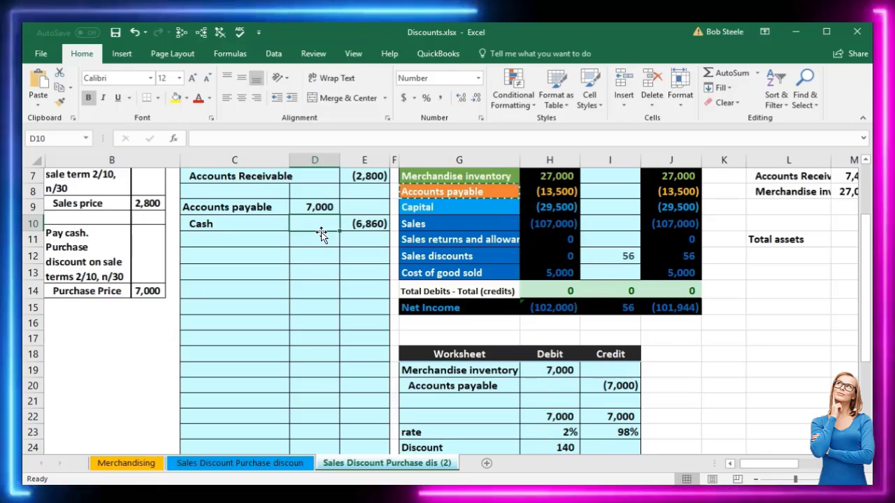
# Step: Calculate the balancing credit in journal cell E11 with -SUM(D9:E10) and check it against the sum of D9:E10
pyautogui.moveTo(320, 207); pyautogui.dragTo(347, 224)
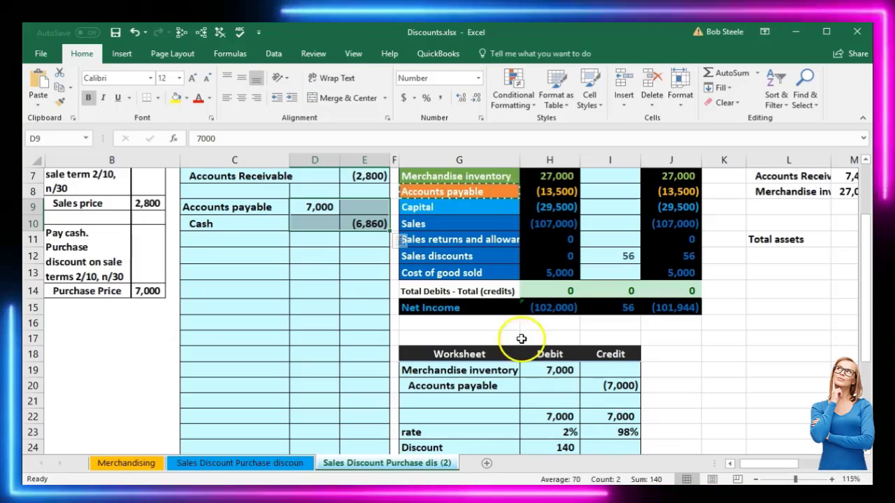
pyautogui.click(361, 239)
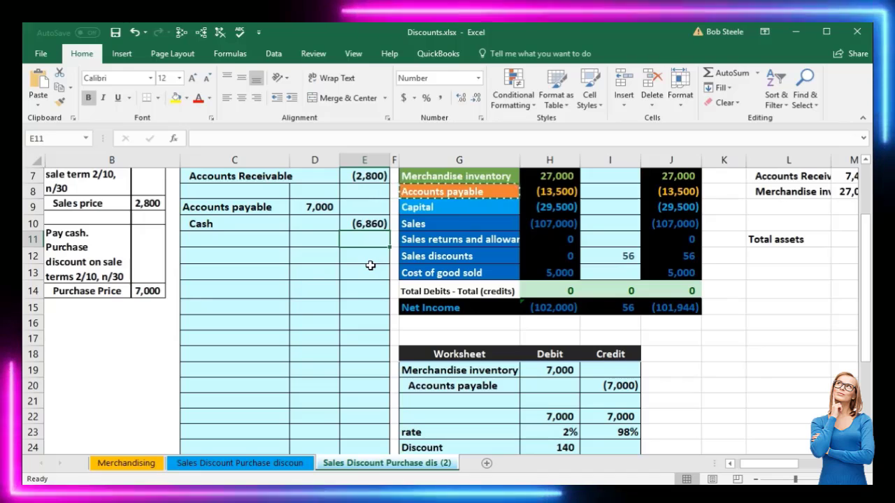
pyautogui.scroll(2, 360, 305)
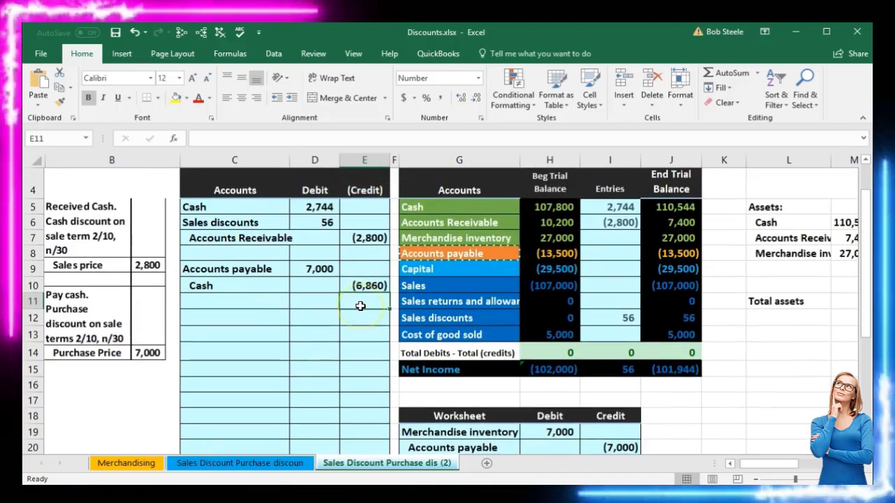
pyautogui.scroll(-2, 360, 306)
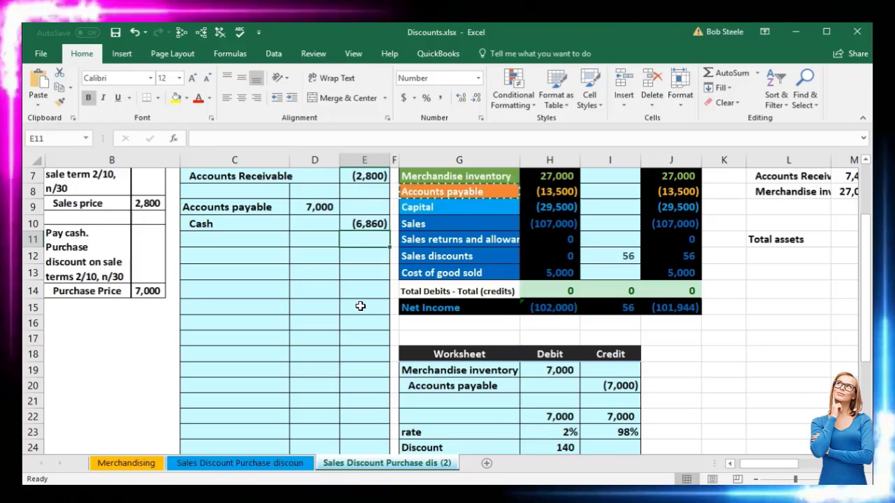
pyautogui.write('-sum')
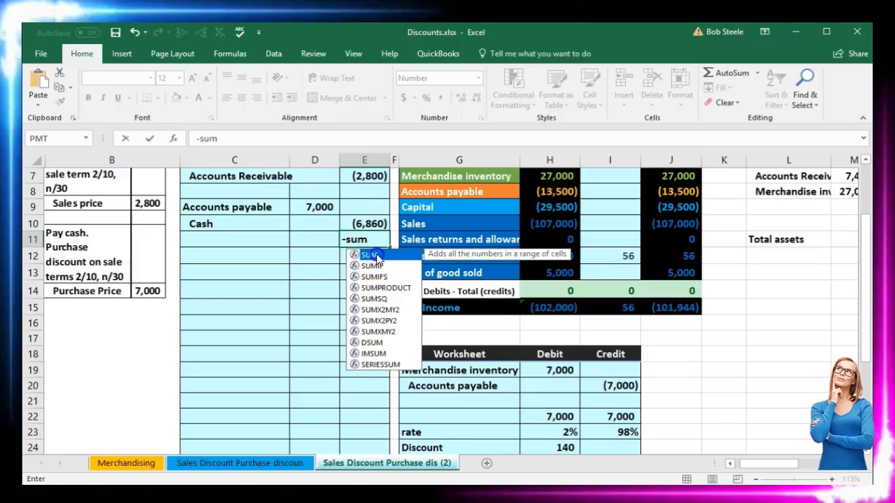
pyautogui.doubleClick(376, 255)
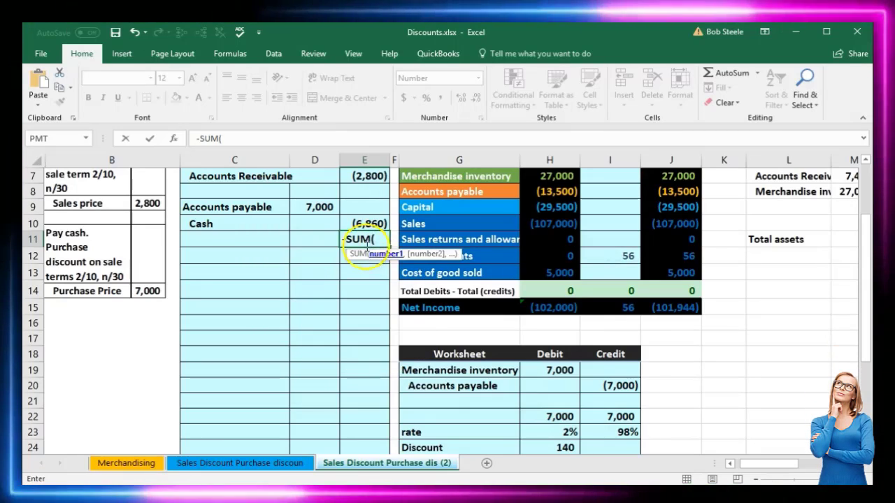
pyautogui.moveTo(315, 206); pyautogui.dragTo(362, 223)
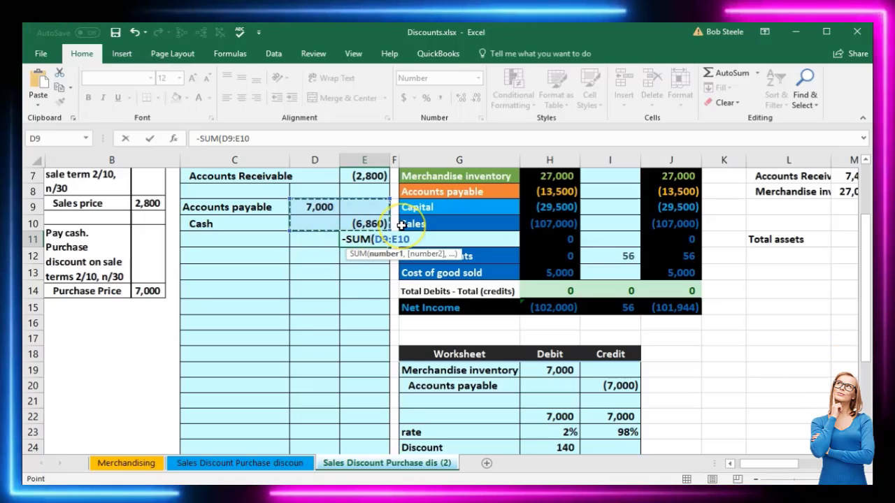
pyautogui.press('Return')
pyautogui.click(370, 239)
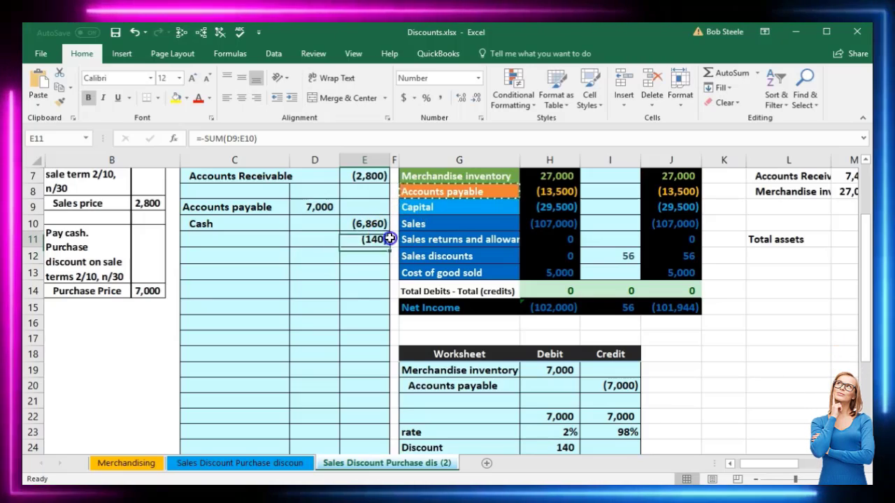
pyautogui.click(319, 205)
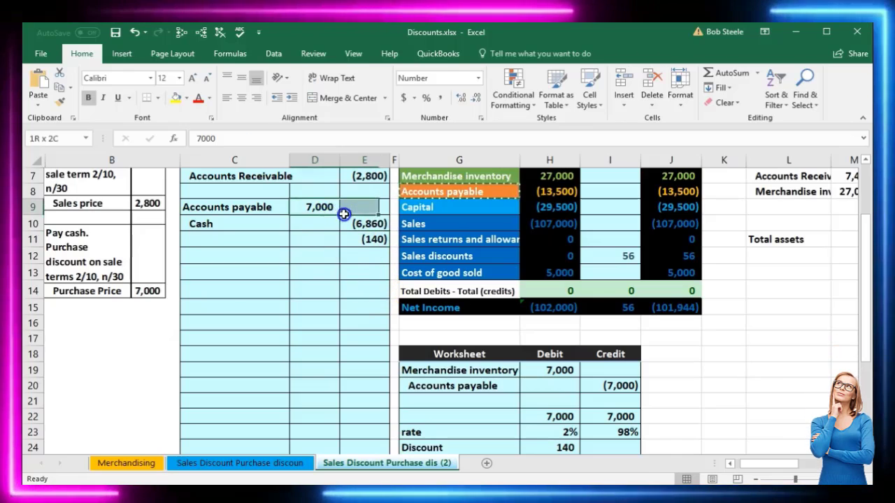
pyautogui.click(350, 223)
pyautogui.click(323, 205)
pyautogui.moveTo(323, 204); pyautogui.dragTo(363, 223)
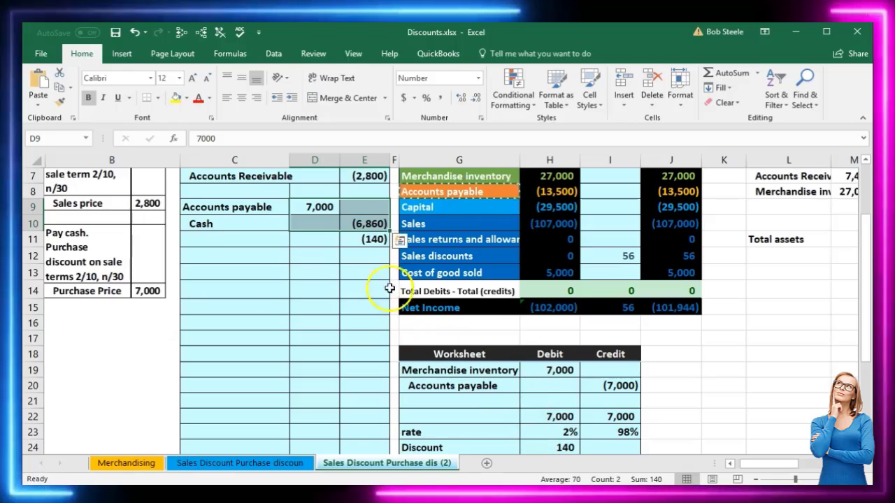
pyautogui.click(367, 239)
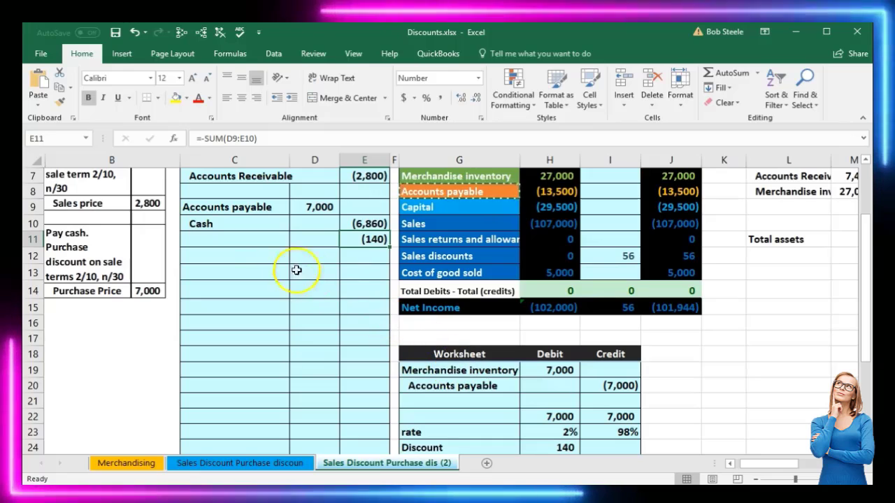
# Step: Examine the Sales discounts and Merchandise inventory accounts and the original purchase entry to decide which account takes the discount credit in row 11
pyautogui.click(247, 242)
pyautogui.scroll(1, 329, 371)
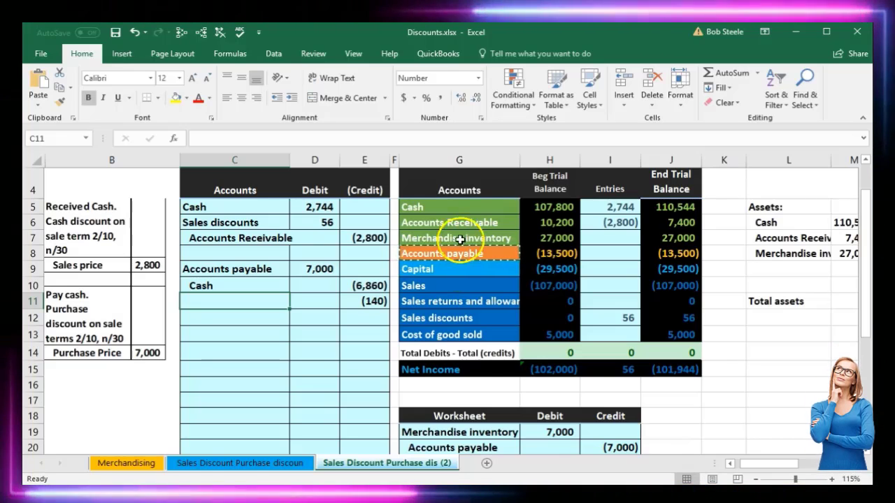
pyautogui.click(485, 320)
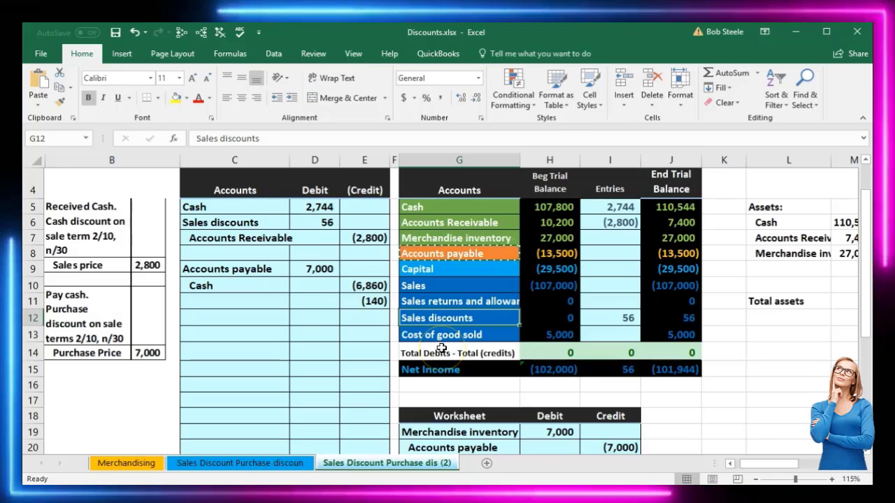
pyautogui.click(431, 239)
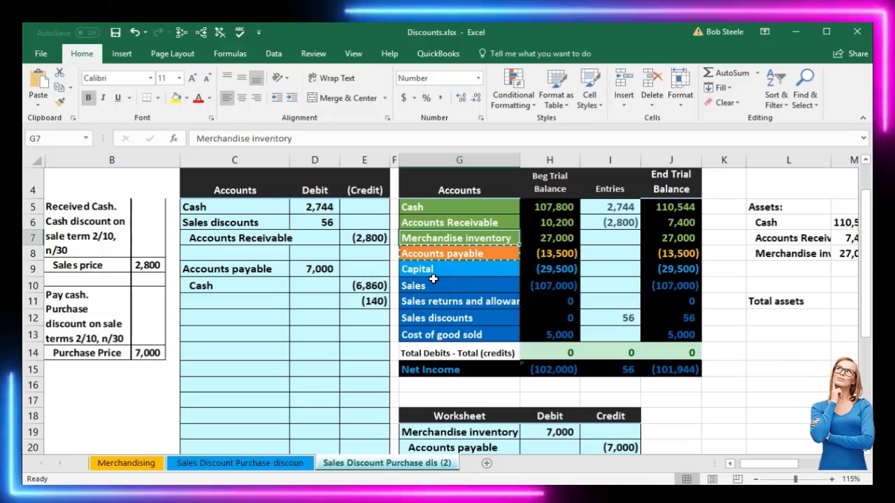
pyautogui.scroll(-1, 432, 336)
pyautogui.click(539, 371)
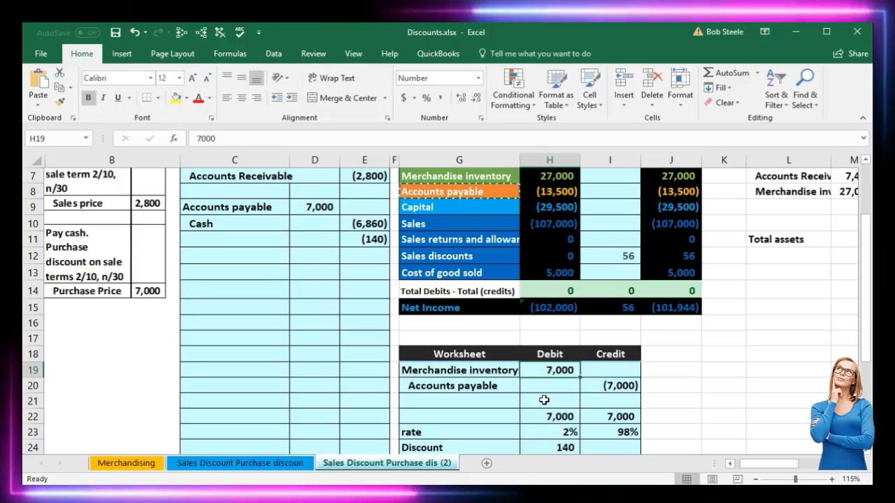
pyautogui.click(371, 223)
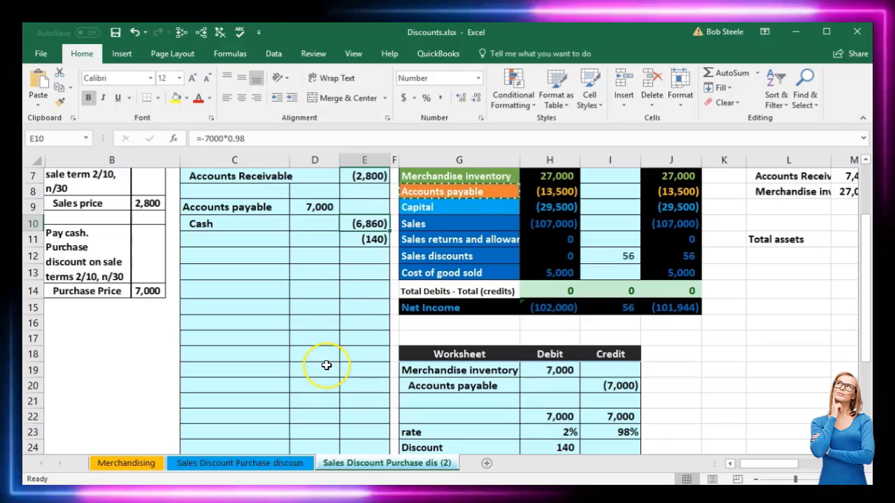
pyautogui.scroll(1, 324, 369)
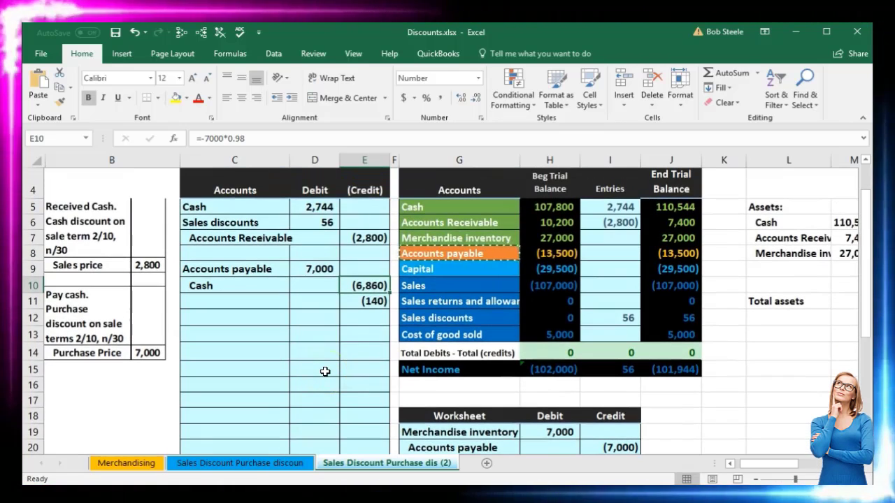
pyautogui.click(552, 234)
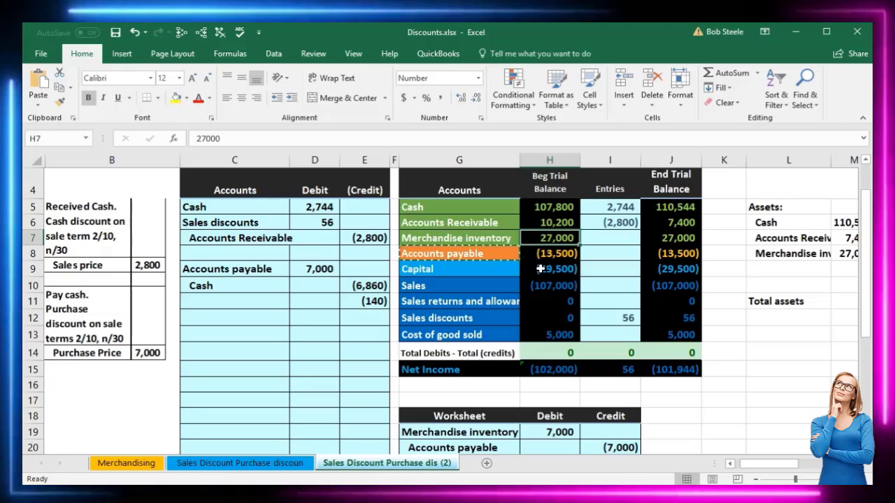
pyautogui.click(364, 305)
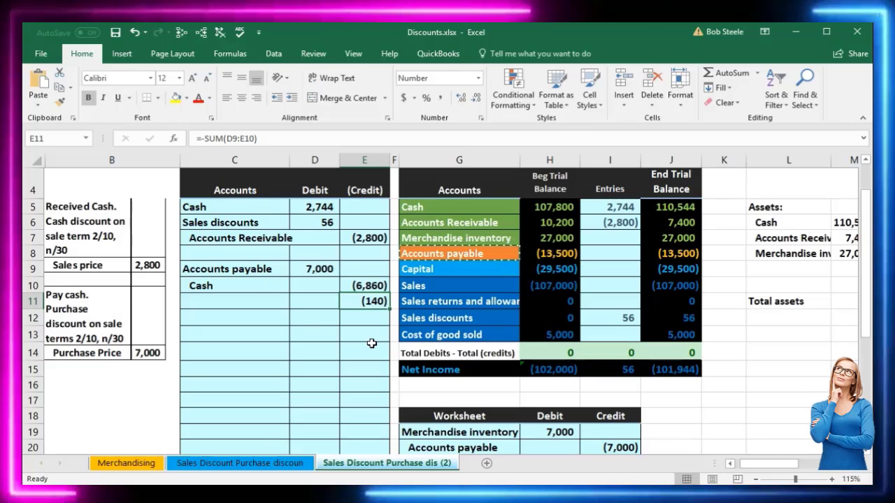
pyautogui.click(476, 240)
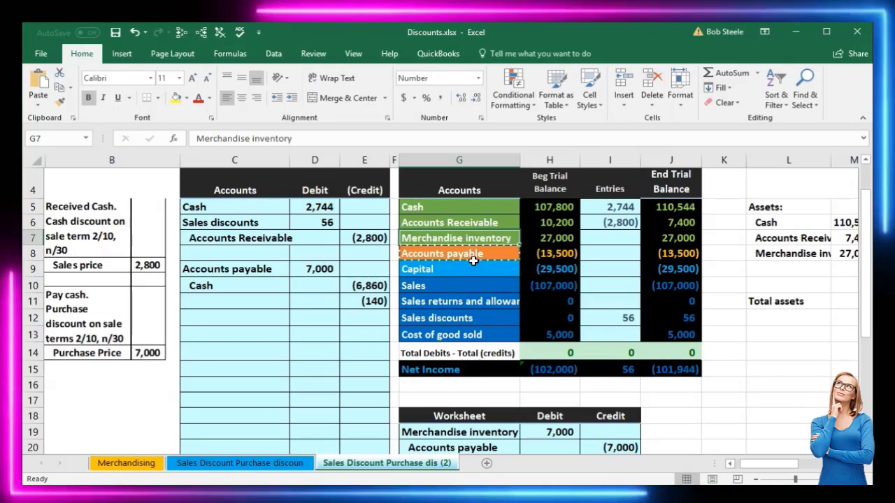
pyautogui.click(534, 240)
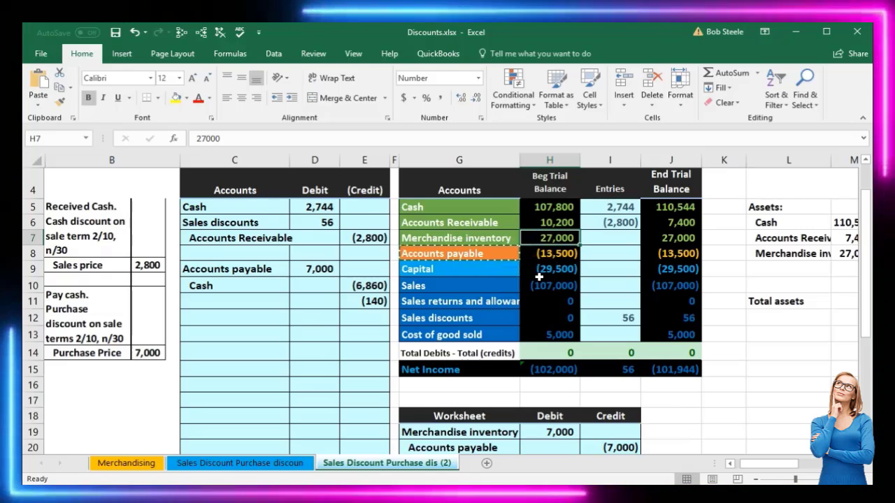
# Step: Copy the Merchandise inventory name from the trial balance, paste it as values into journal cell C11, and indent it as a credit account
pyautogui.click(449, 236)
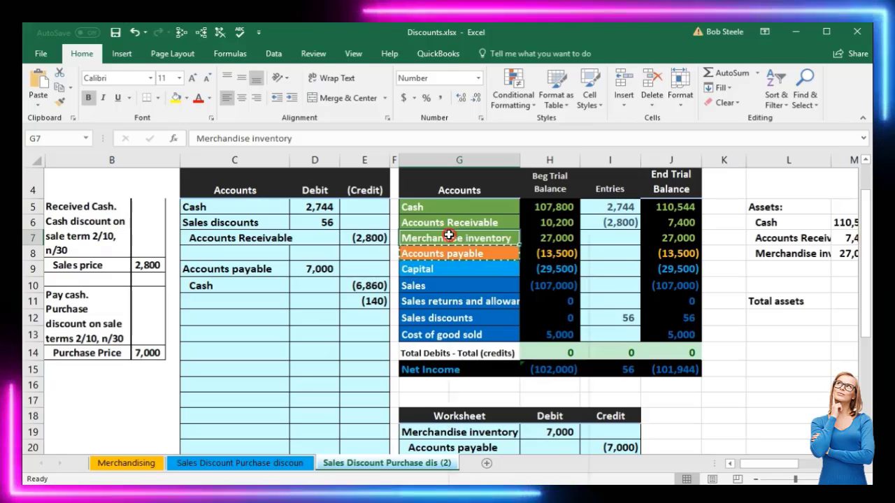
pyautogui.rightClick(449, 236)
pyautogui.click(466, 258)
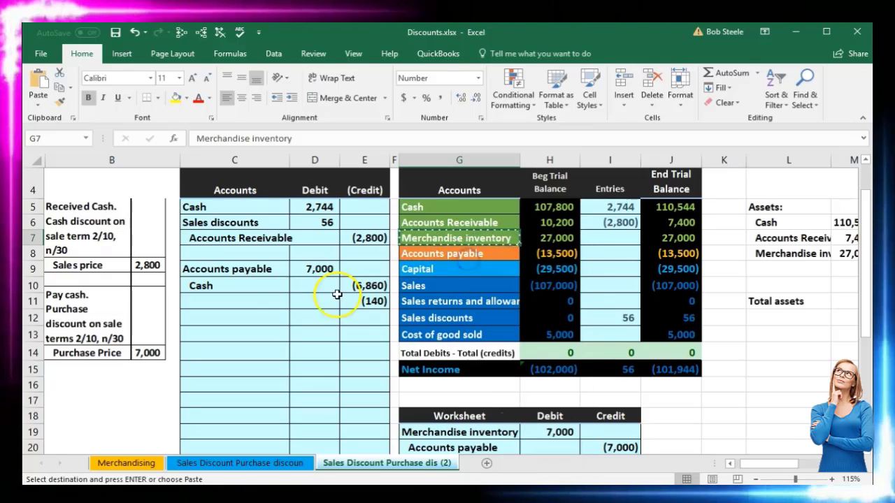
pyautogui.click(252, 299)
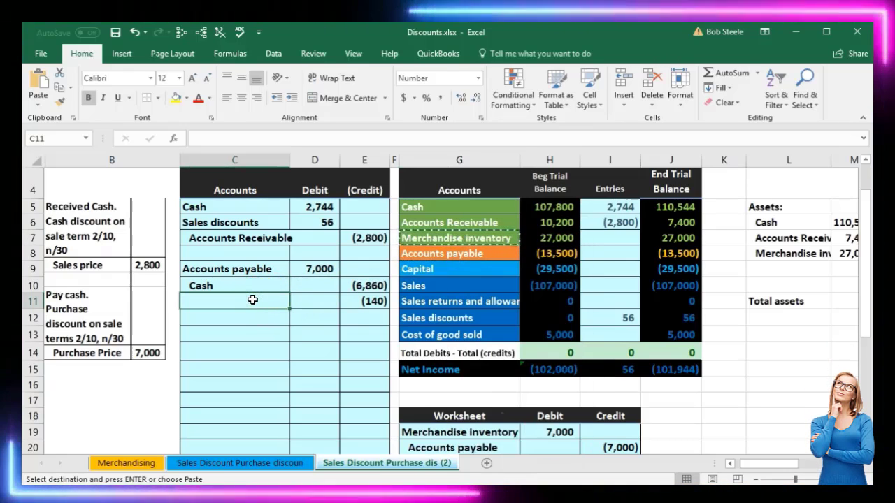
pyautogui.rightClick(253, 299)
pyautogui.click(294, 350)
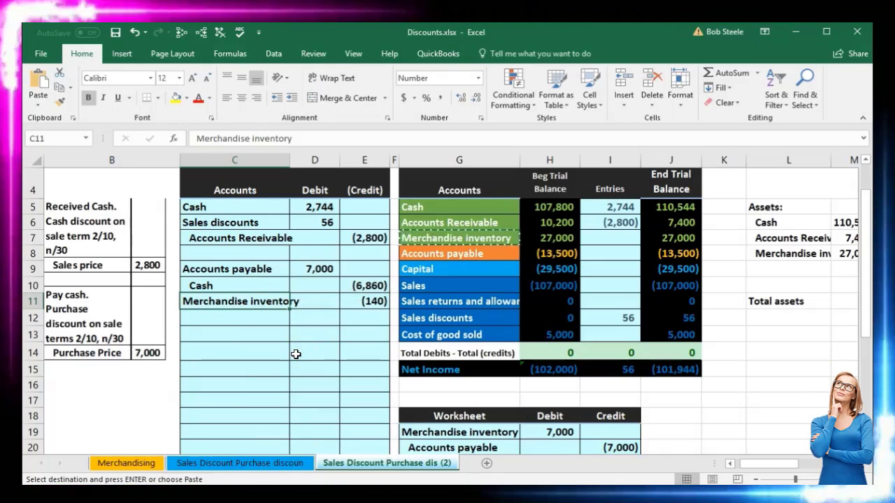
pyautogui.click(292, 100)
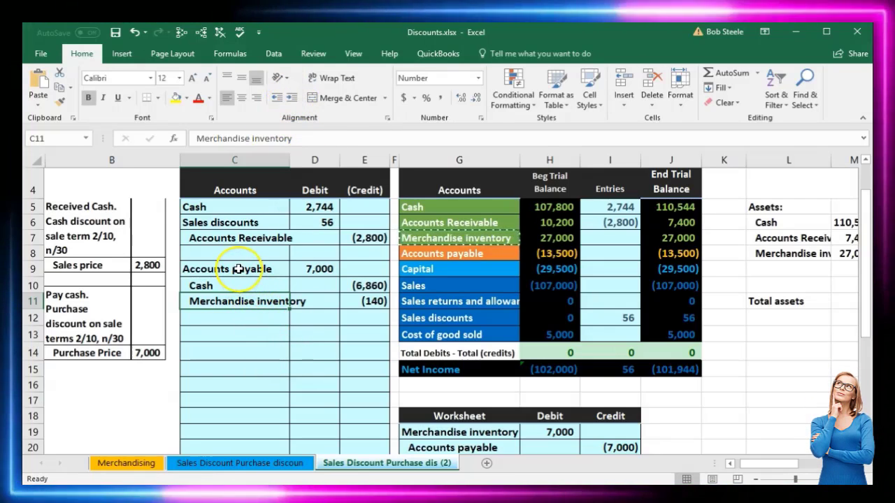
# Step: Post the Accounts payable debit to the trial balance by linking entries cell I8 to journal cell D9
pyautogui.moveTo(237, 269); pyautogui.dragTo(310, 265)
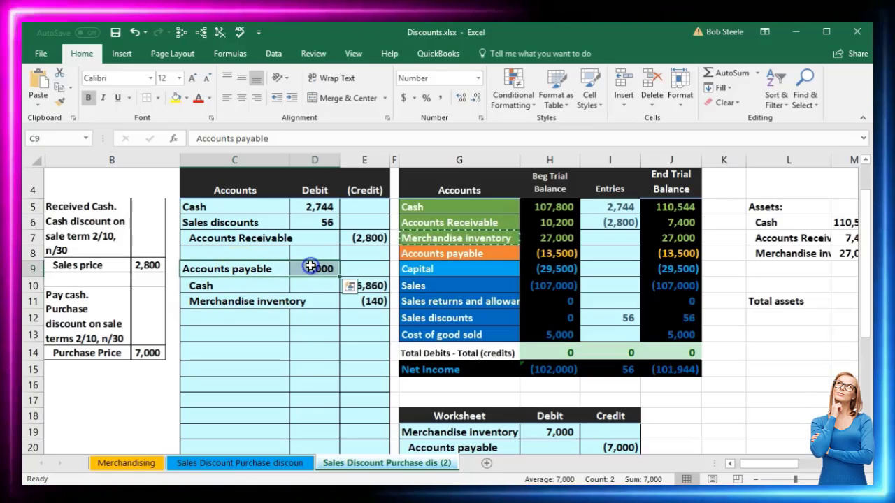
pyautogui.click(422, 253)
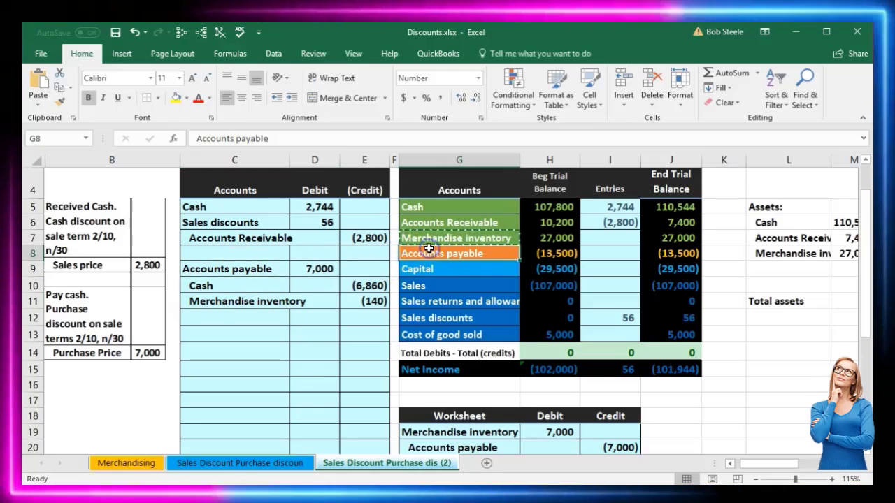
pyautogui.click(594, 260)
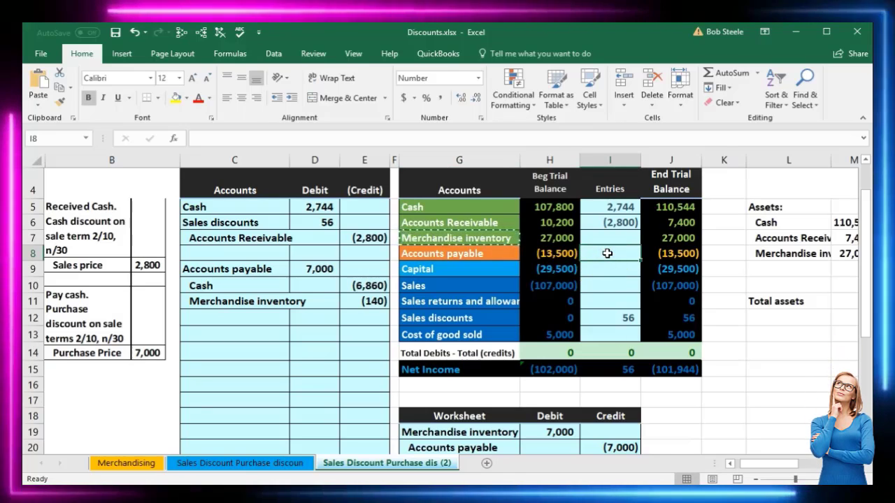
pyautogui.write('=')
pyautogui.click(323, 268)
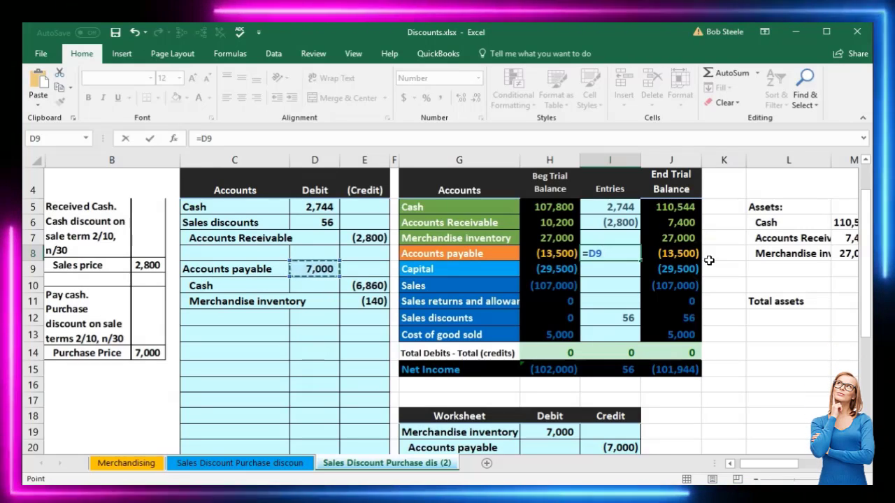
pyautogui.press('Return')
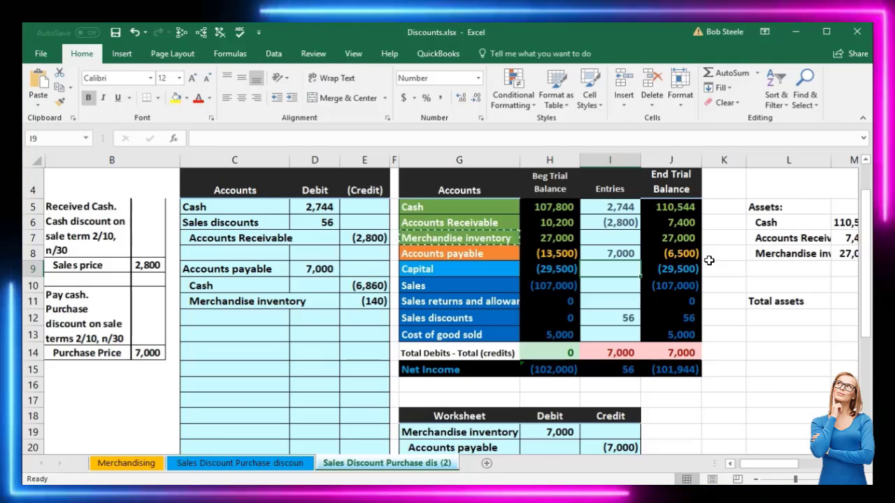
# Step: Add the Cash credit in journal cell E10 to the Cash entries formula in I5, making it =D5+E10
pyautogui.moveTo(245, 285); pyautogui.dragTo(353, 287)
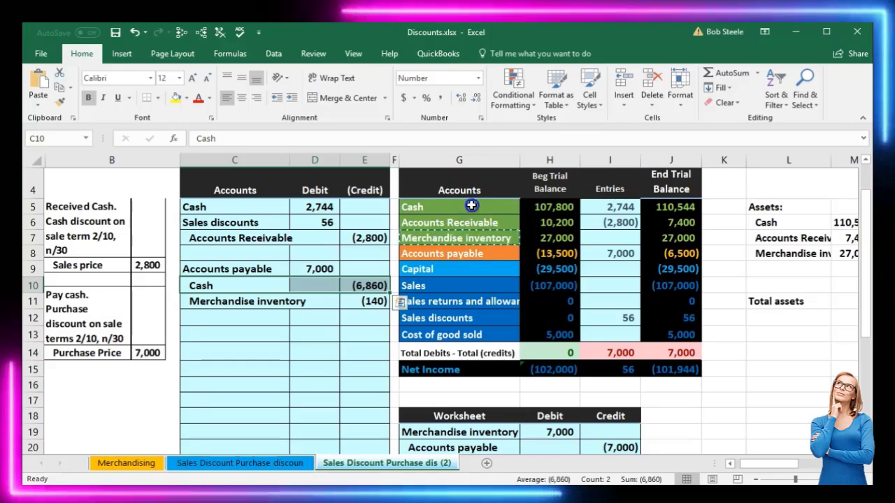
pyautogui.moveTo(471, 205); pyautogui.dragTo(532, 211)
pyautogui.click(605, 207)
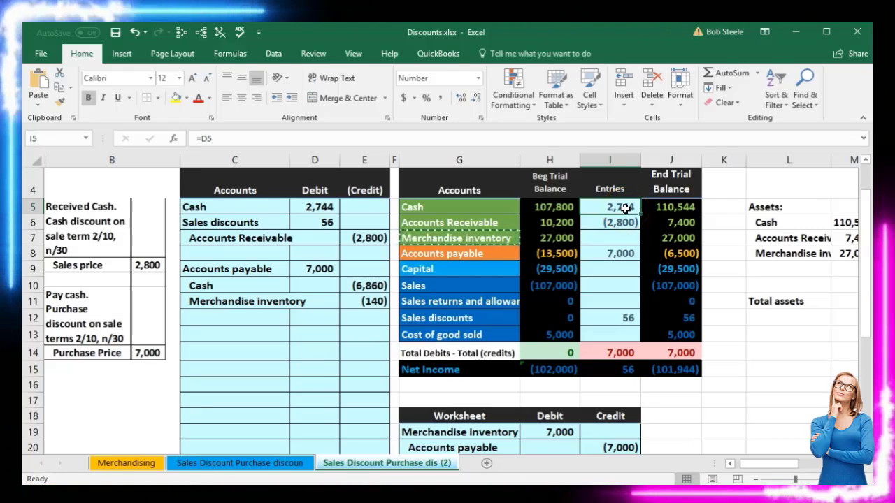
pyautogui.doubleClick(624, 208)
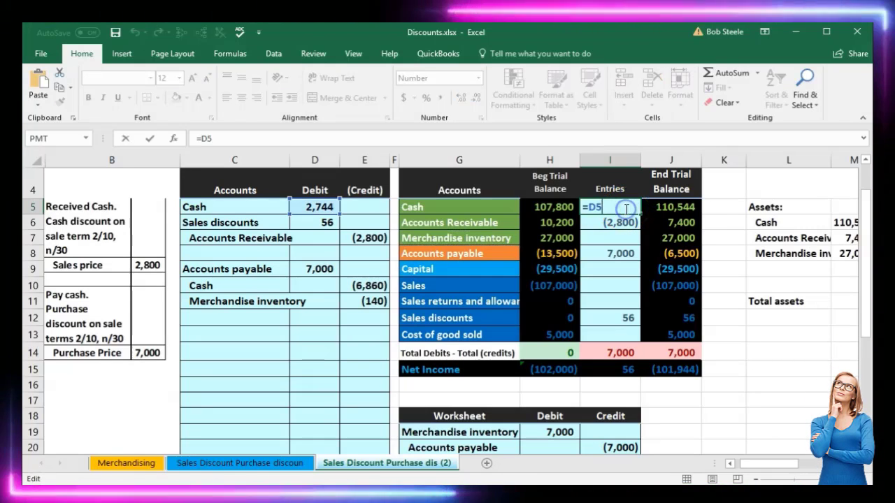
pyautogui.write('+')
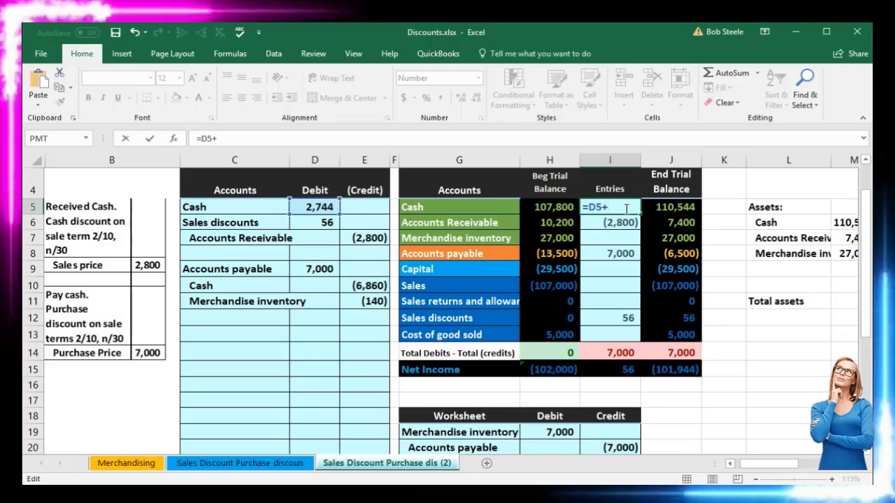
pyautogui.click(366, 285)
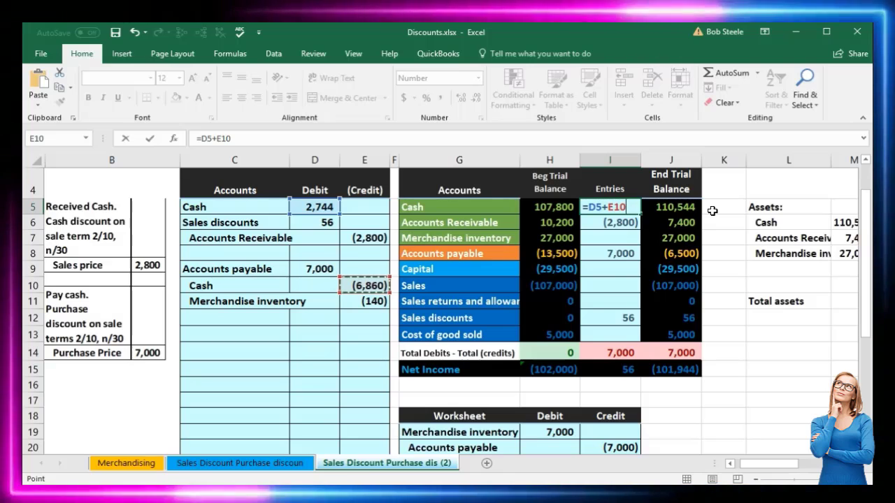
pyautogui.press('Return')
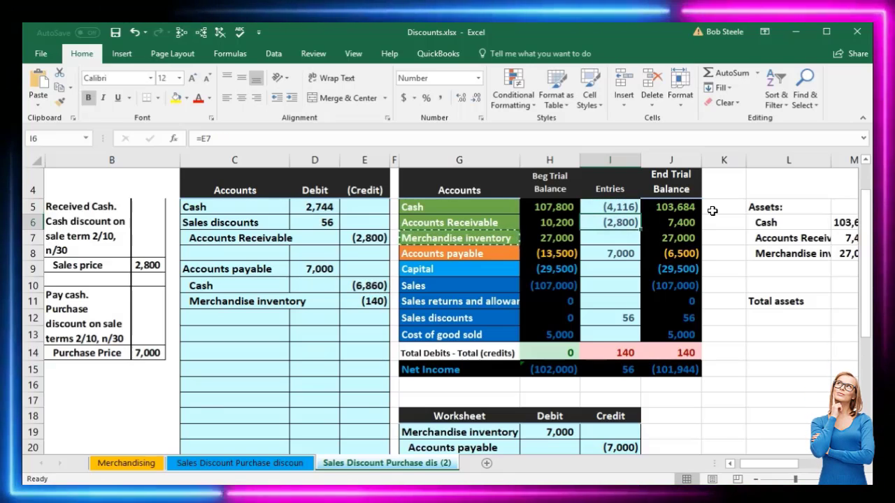
# Step: Post the Merchandise inventory credit to the trial balance by linking entries cell I7 to journal cell E11
pyautogui.moveTo(293, 300); pyautogui.dragTo(359, 302)
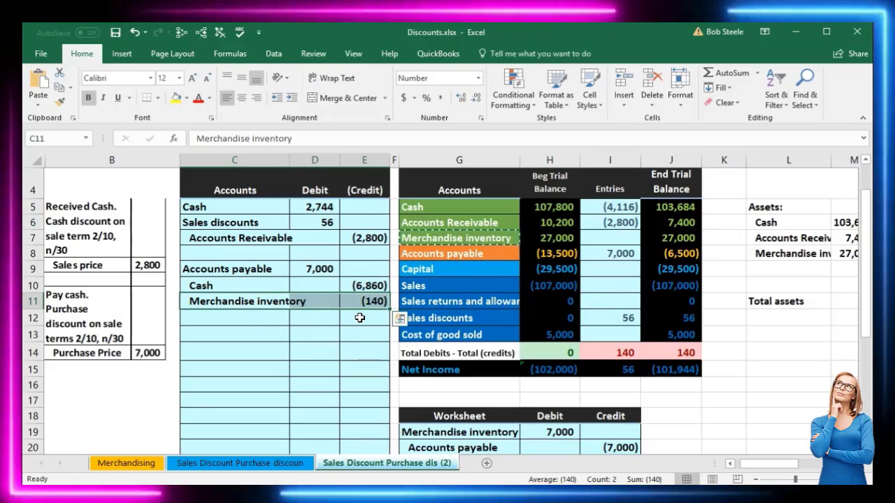
pyautogui.click(448, 239)
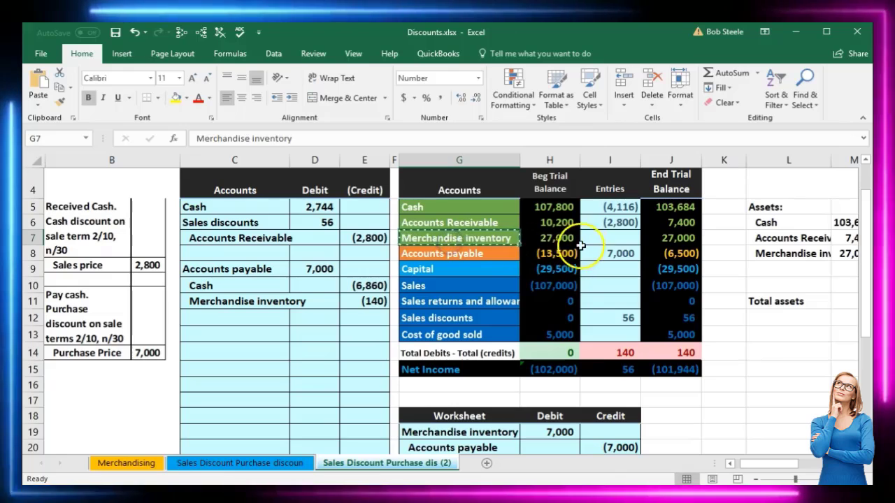
pyautogui.click(593, 238)
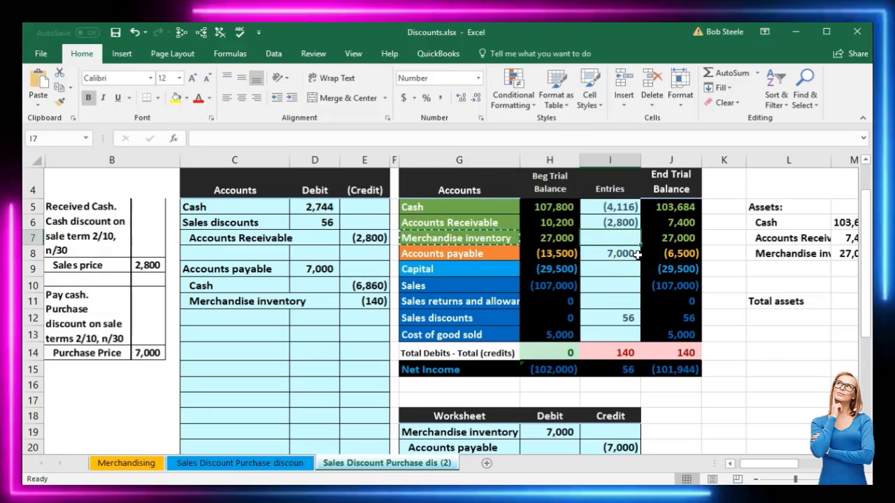
pyautogui.click(624, 247)
pyautogui.write('=')
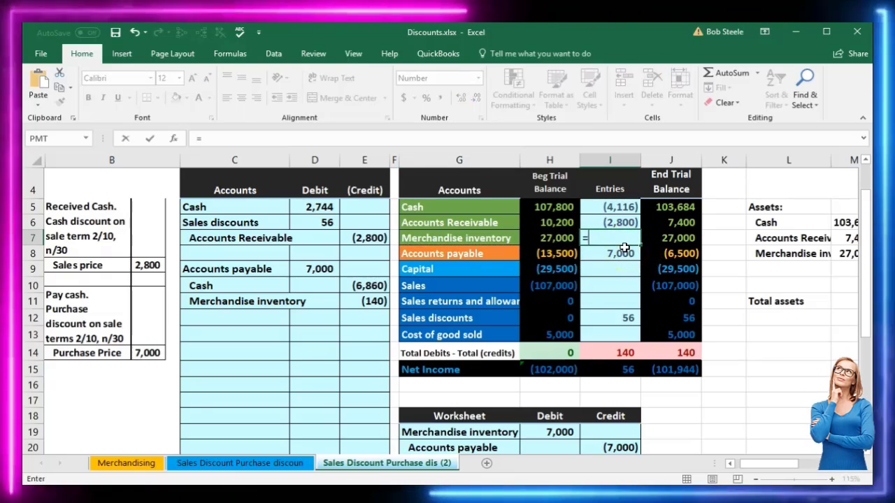
pyautogui.click(389, 301)
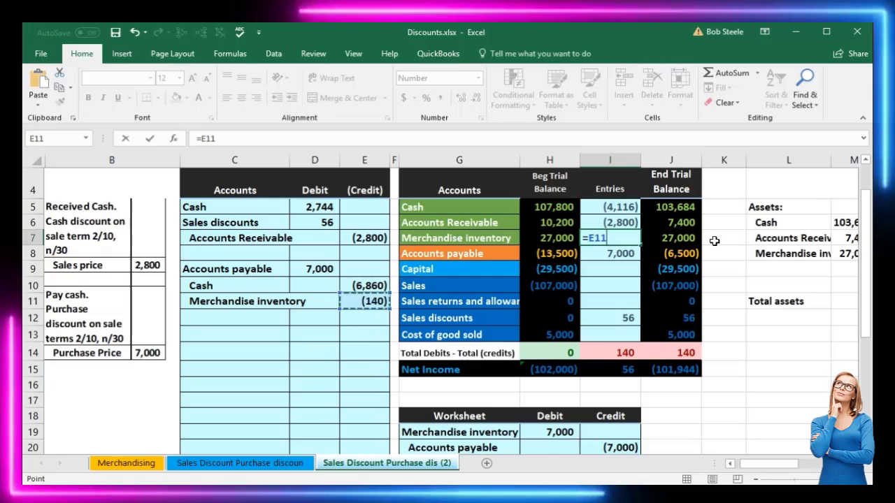
pyautogui.press('Return')
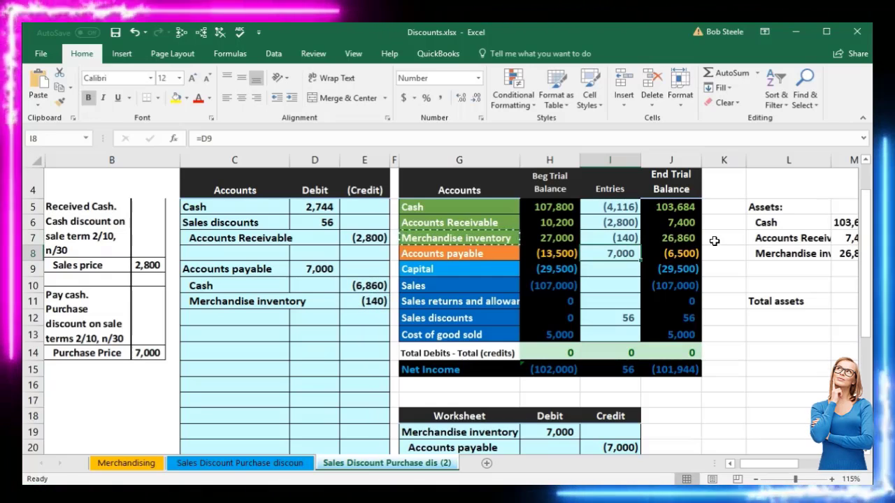
# Step: Check the ending trial balance total and compare the sales discount and purchase discount journal entries, including the inventory credit and Cost of good sold
pyautogui.click(689, 352)
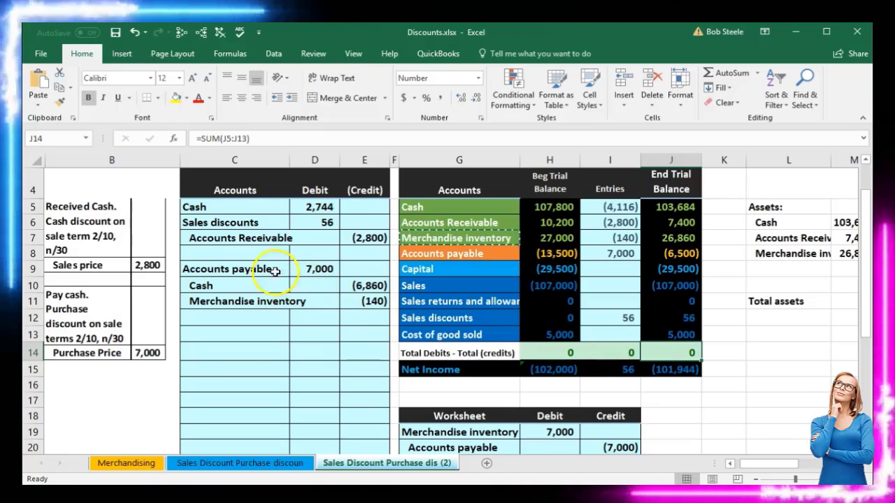
pyautogui.moveTo(258, 269); pyautogui.dragTo(349, 310)
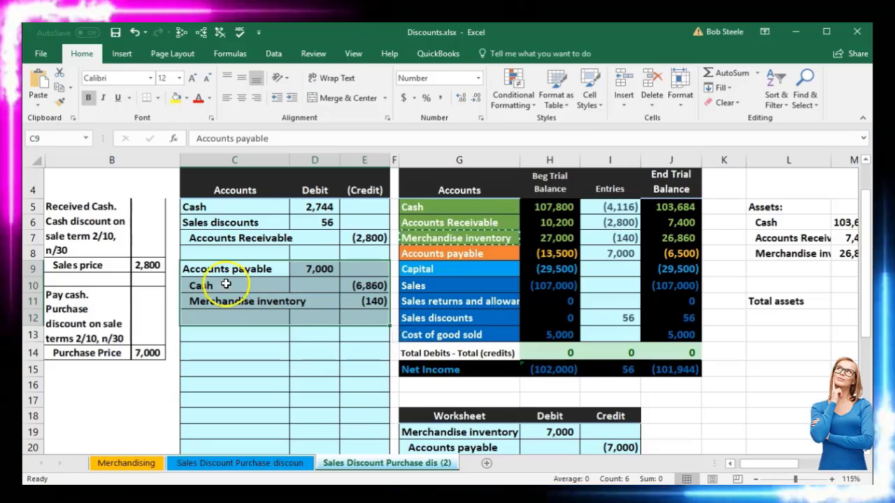
pyautogui.moveTo(232, 270); pyautogui.dragTo(227, 301)
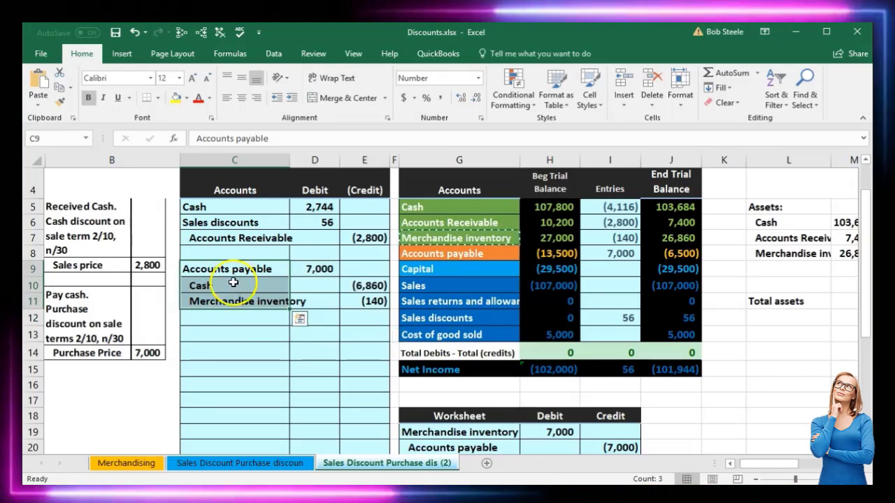
pyautogui.moveTo(231, 207); pyautogui.dragTo(355, 234)
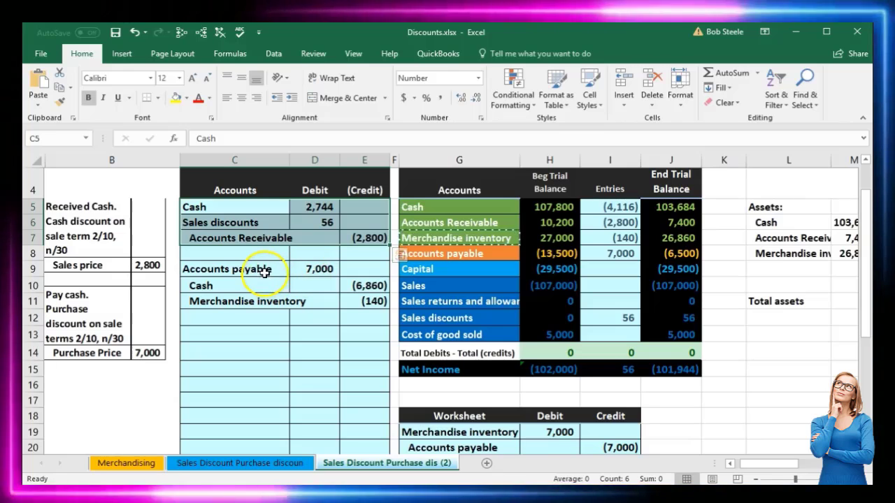
pyautogui.moveTo(264, 271); pyautogui.dragTo(349, 304)
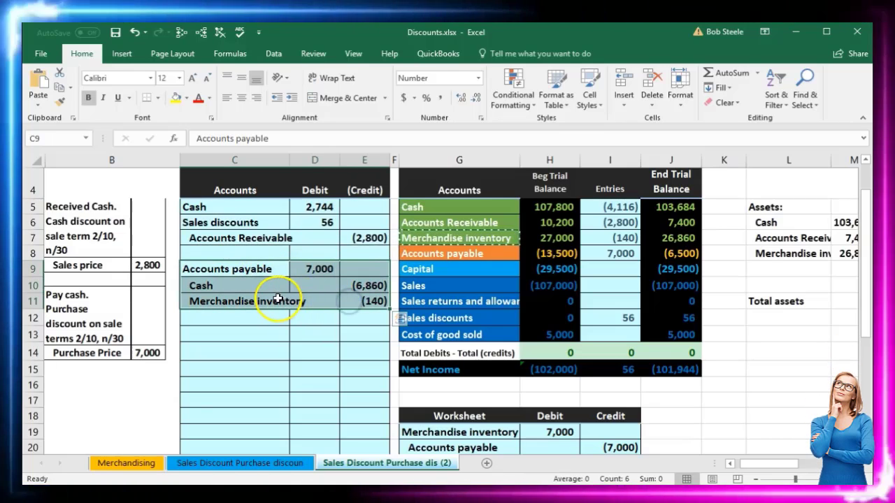
pyautogui.moveTo(277, 299); pyautogui.dragTo(349, 303)
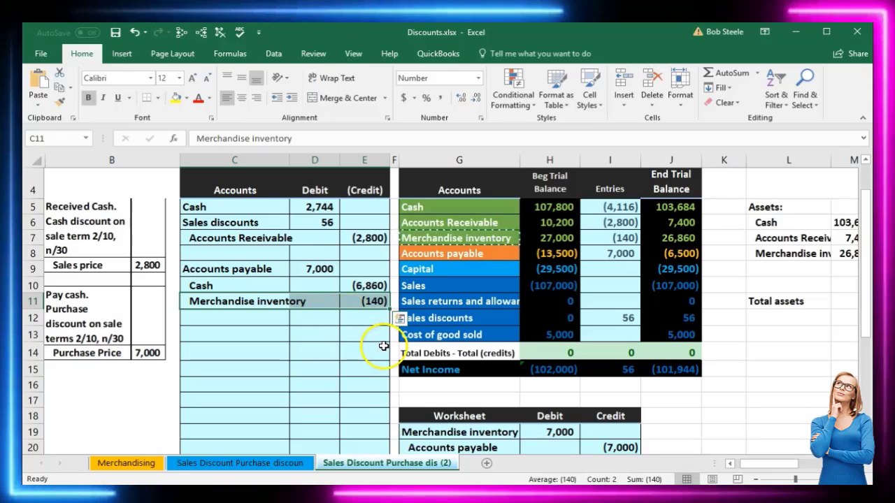
pyautogui.click(450, 335)
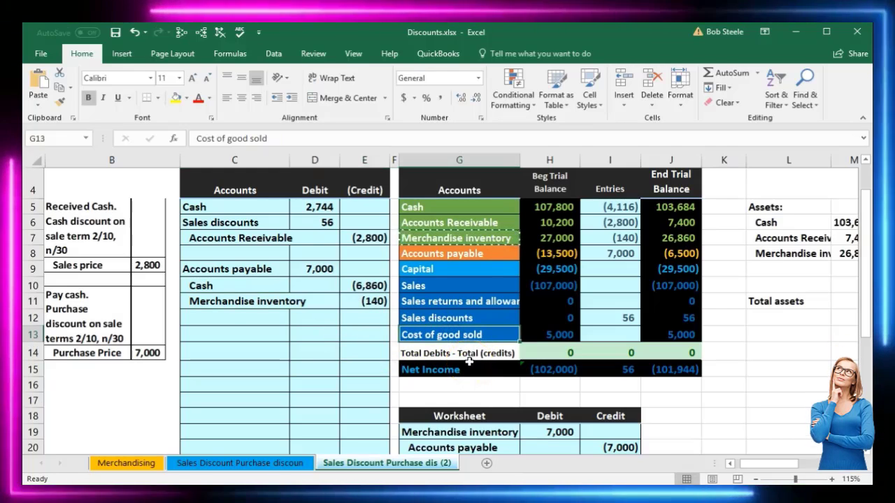
pyautogui.click(300, 360)
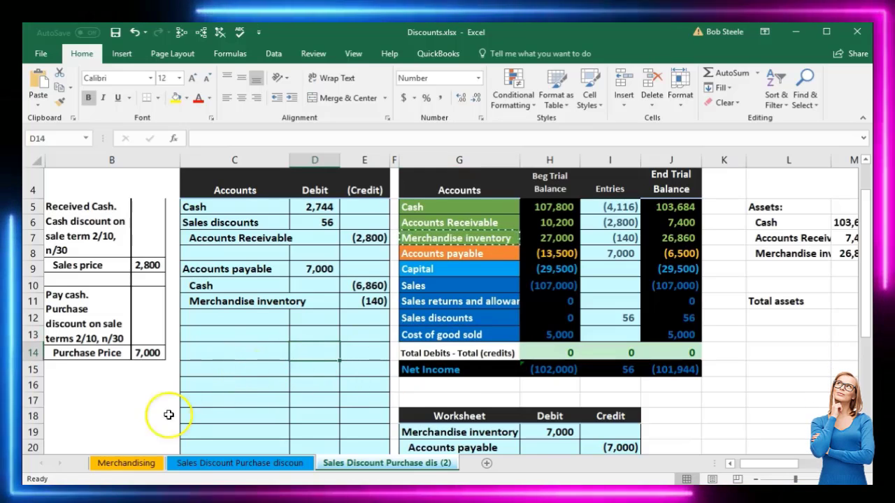